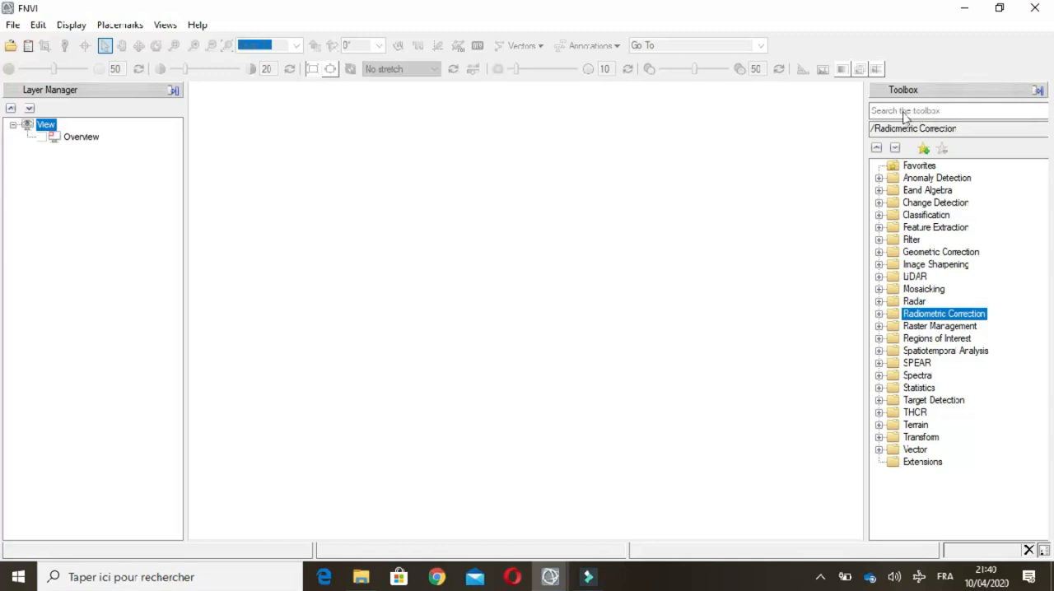
Step: Split the display into two vertical views
{"action": "left_click", "coordinate": [464, 285]}
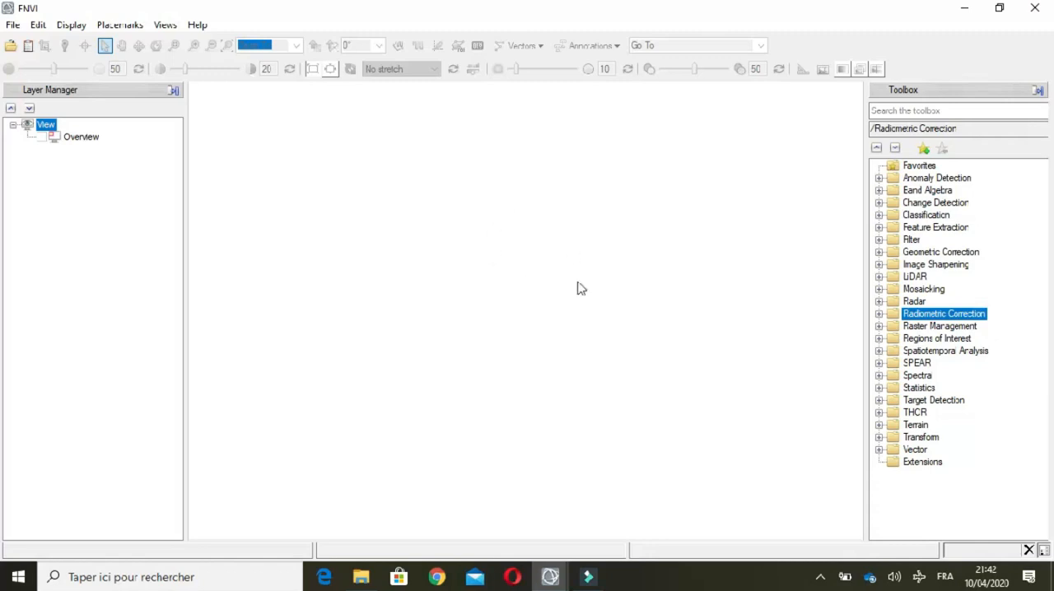
{"action": "left_click", "coordinate": [168, 27]}
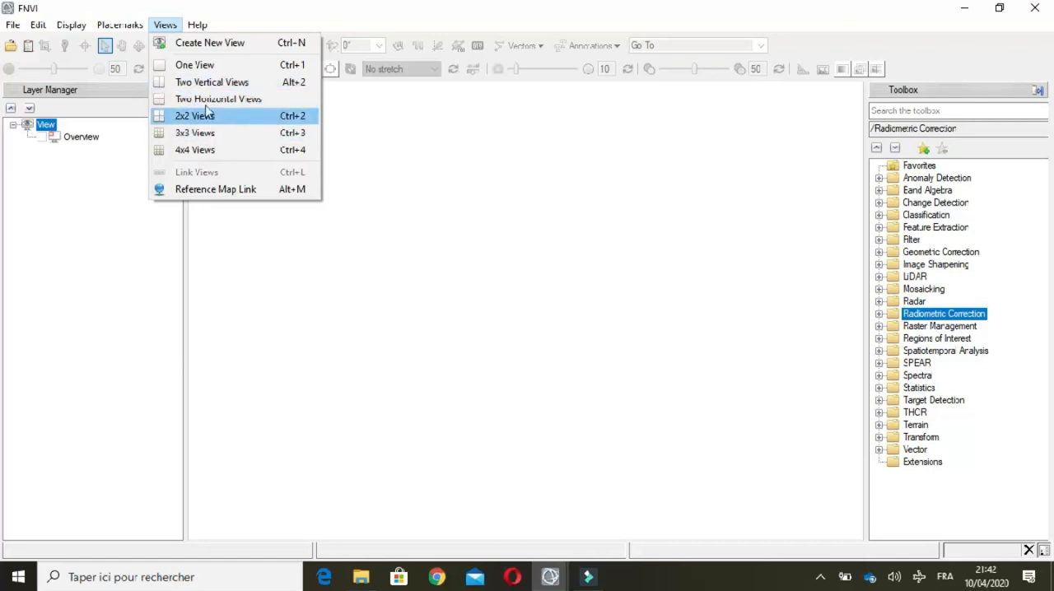
{"action": "left_click", "coordinate": [214, 82]}
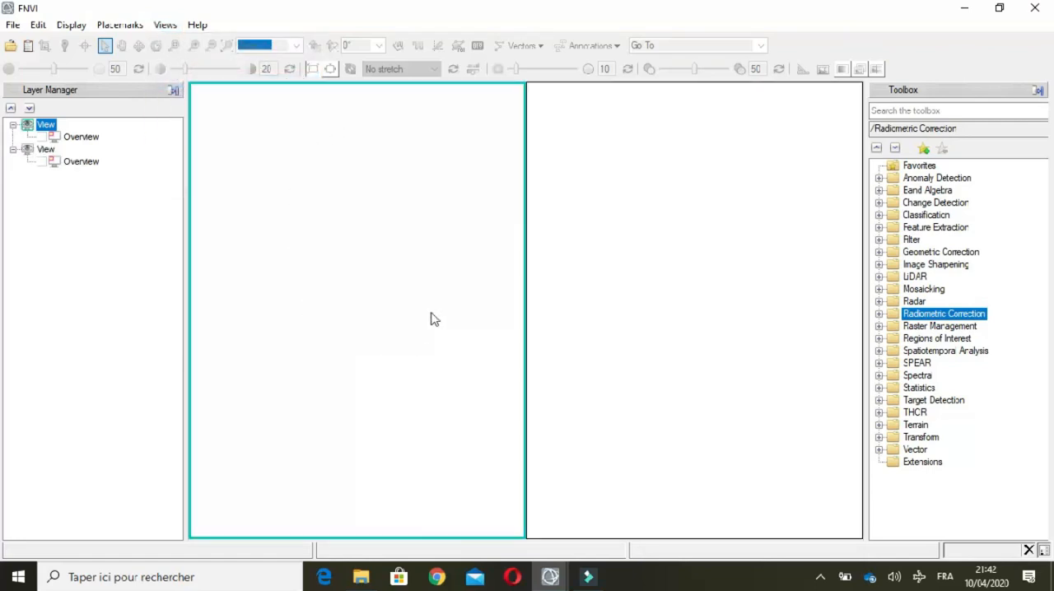
{"action": "left_click", "coordinate": [683, 236]}
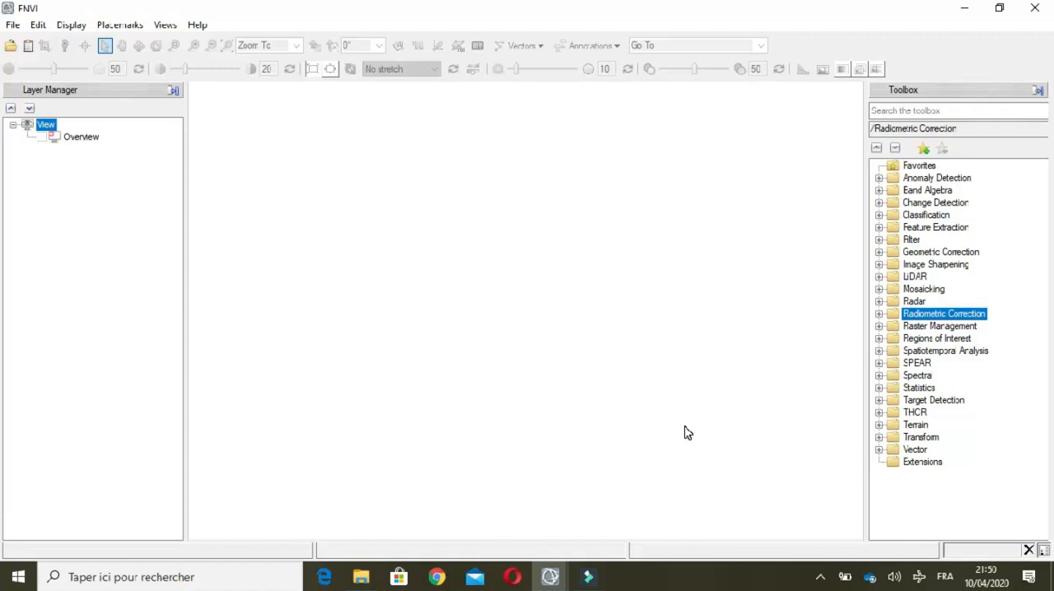
Step: Open the directory preferences and browse the folders available for the input directory without choosing a different one
{"action": "left_click", "coordinate": [14, 27]}
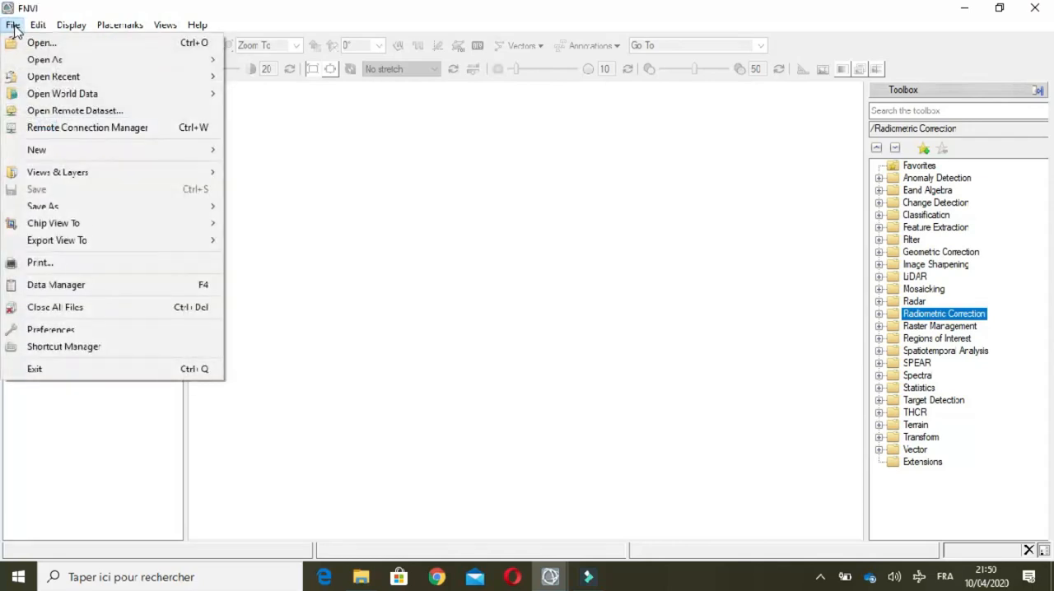
{"action": "left_click", "coordinate": [51, 330]}
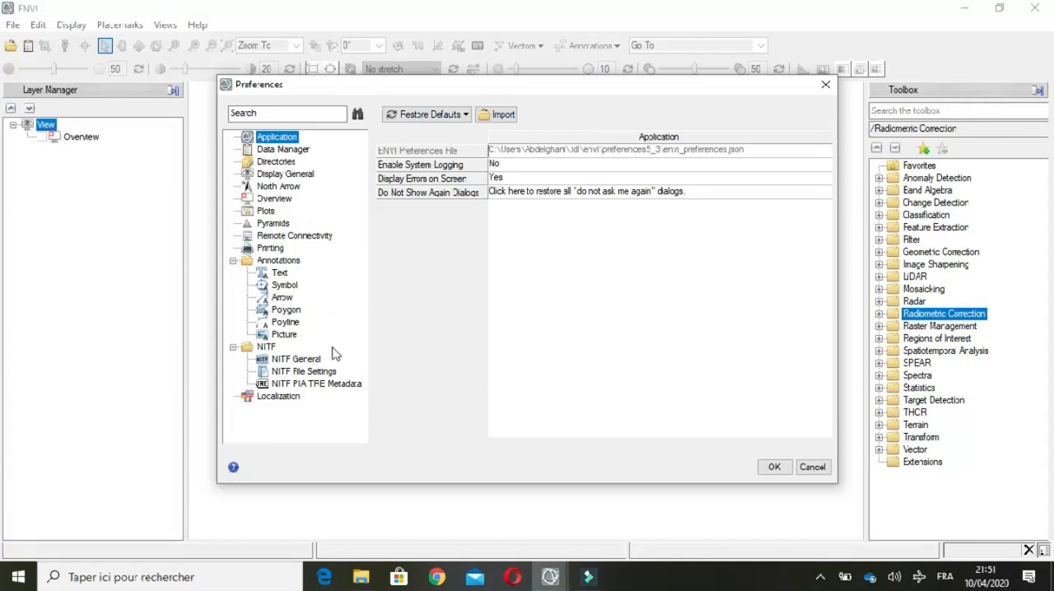
{"action": "left_click", "coordinate": [277, 162]}
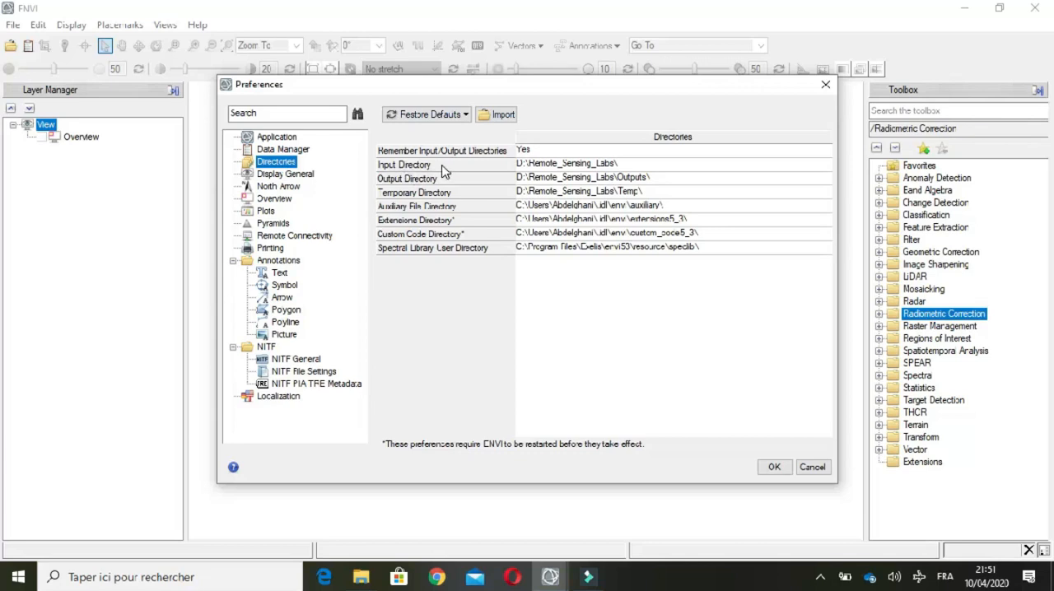
{"action": "left_click", "coordinate": [548, 166]}
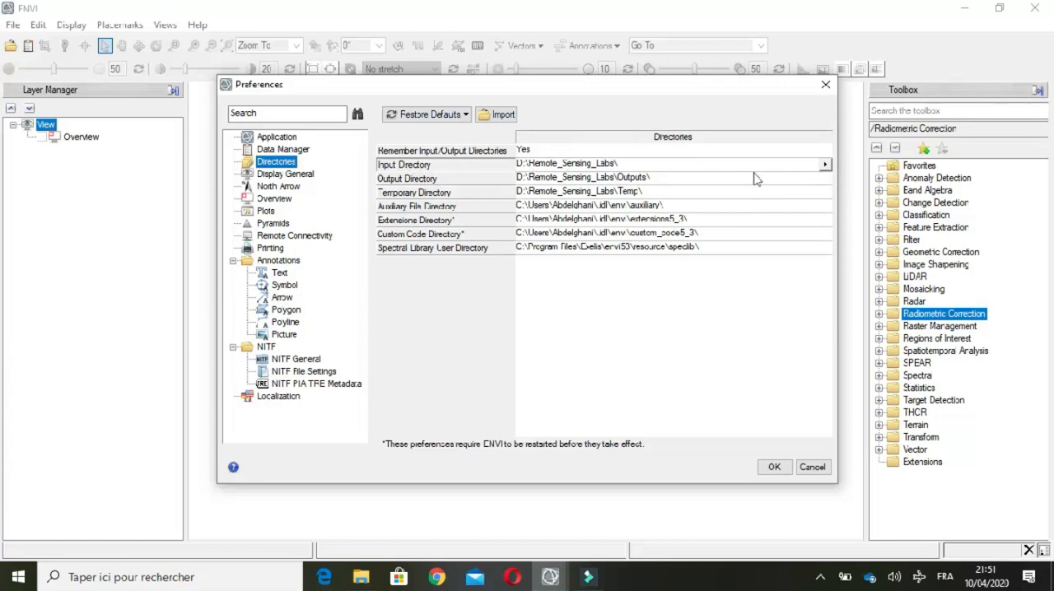
{"action": "left_click", "coordinate": [824, 165]}
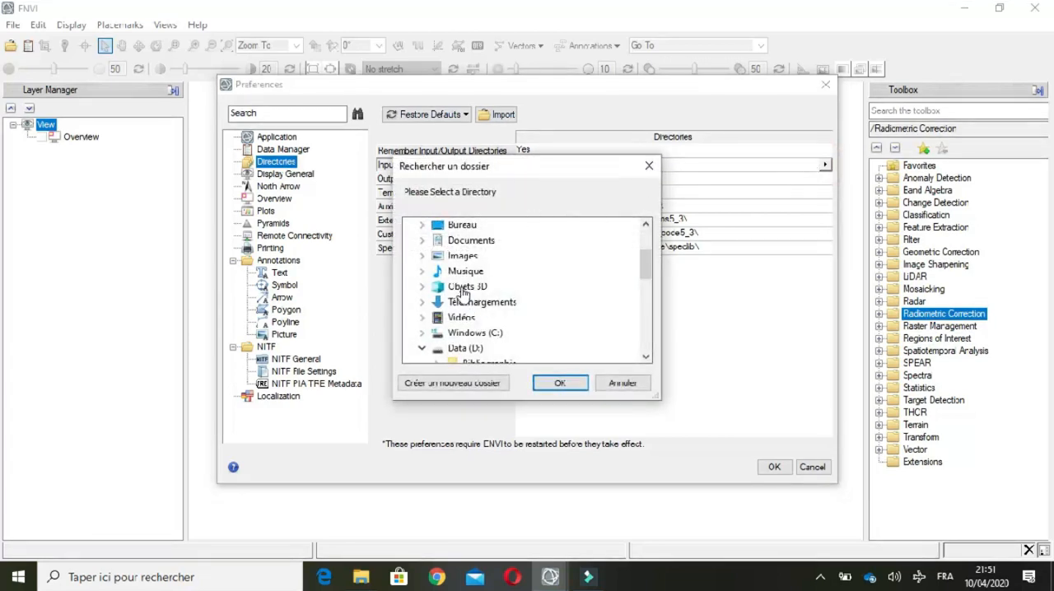
{"action": "left_click_drag", "start_coordinate": [642, 266], "coordinate": [643, 299]}
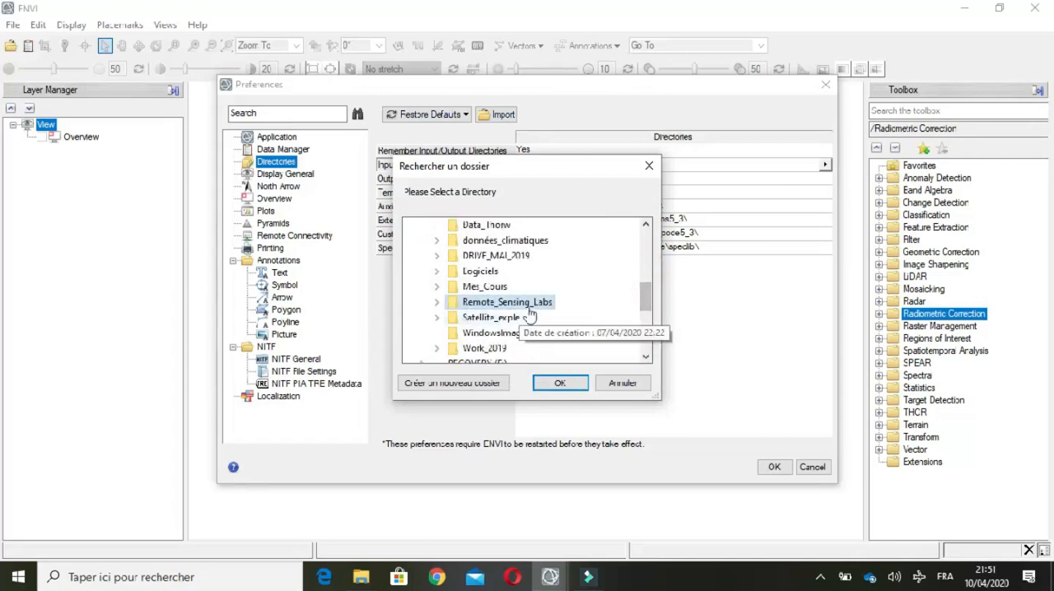
{"action": "left_click", "coordinate": [649, 166]}
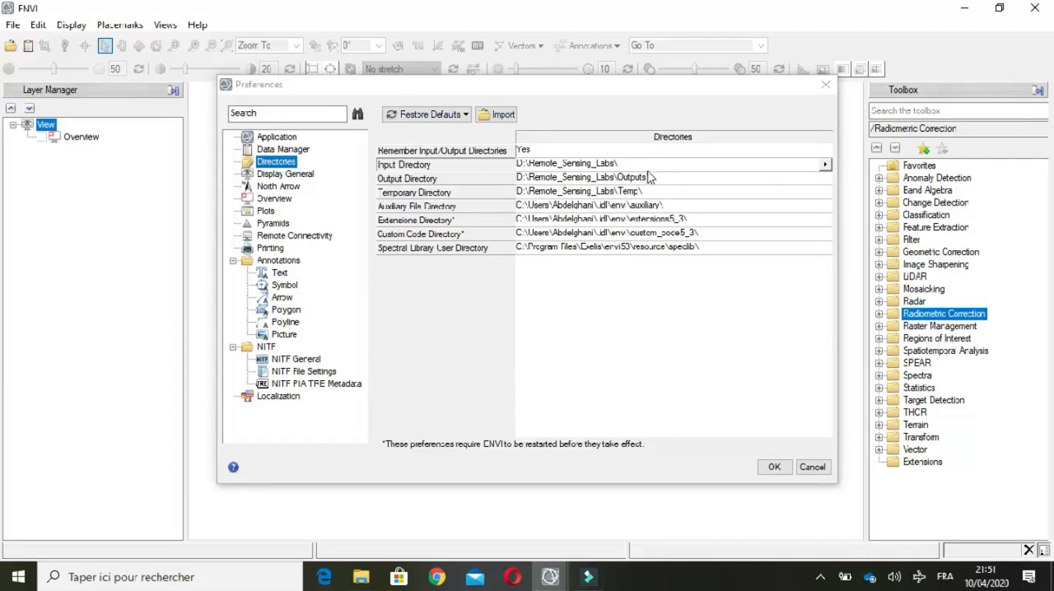
Step: Review the output and temporary directory preferences and accept the directory settings
{"action": "left_click", "coordinate": [420, 177]}
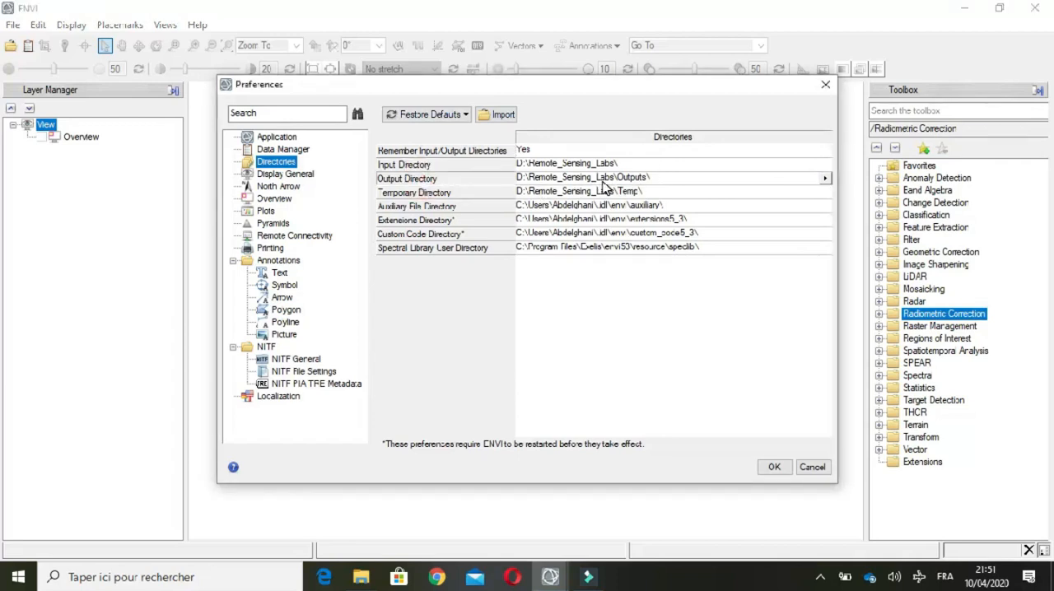
{"action": "left_click", "coordinate": [448, 195]}
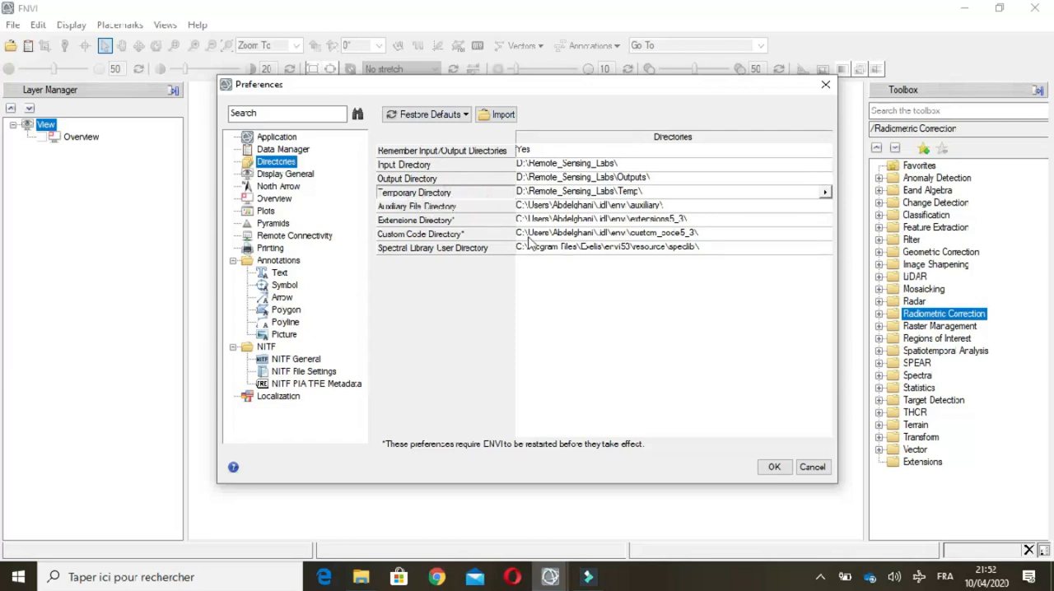
{"action": "left_click", "coordinate": [774, 468]}
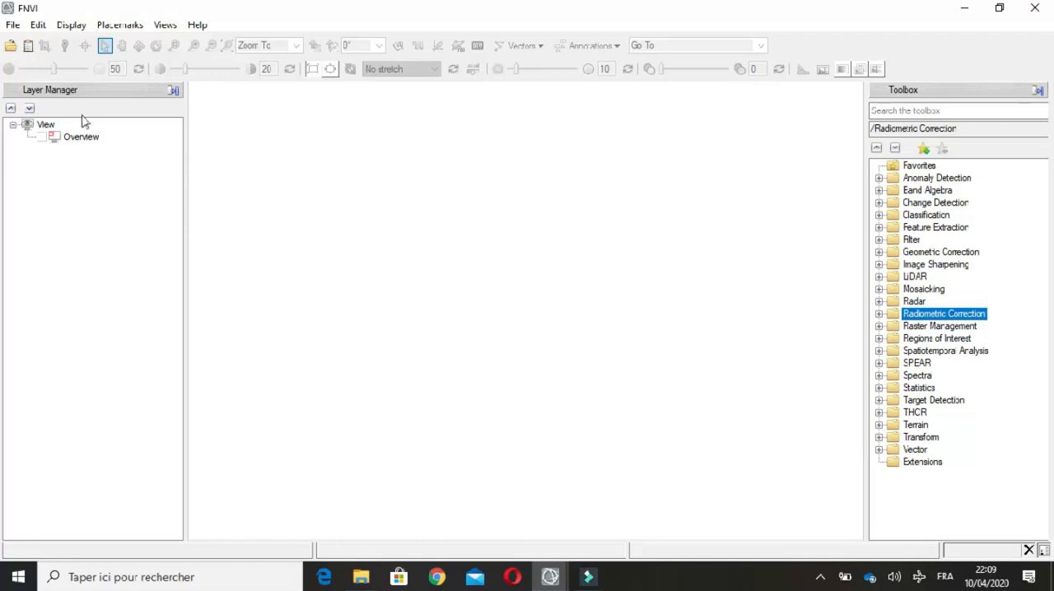
{"action": "left_click", "coordinate": [14, 26]}
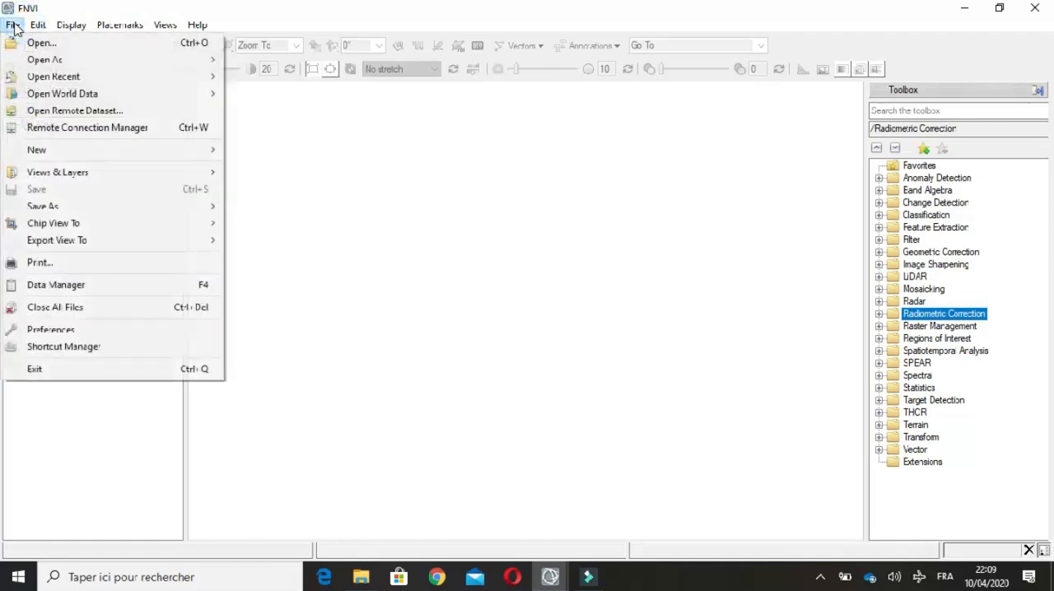
{"action": "mouse_move", "coordinate": [80, 66]}
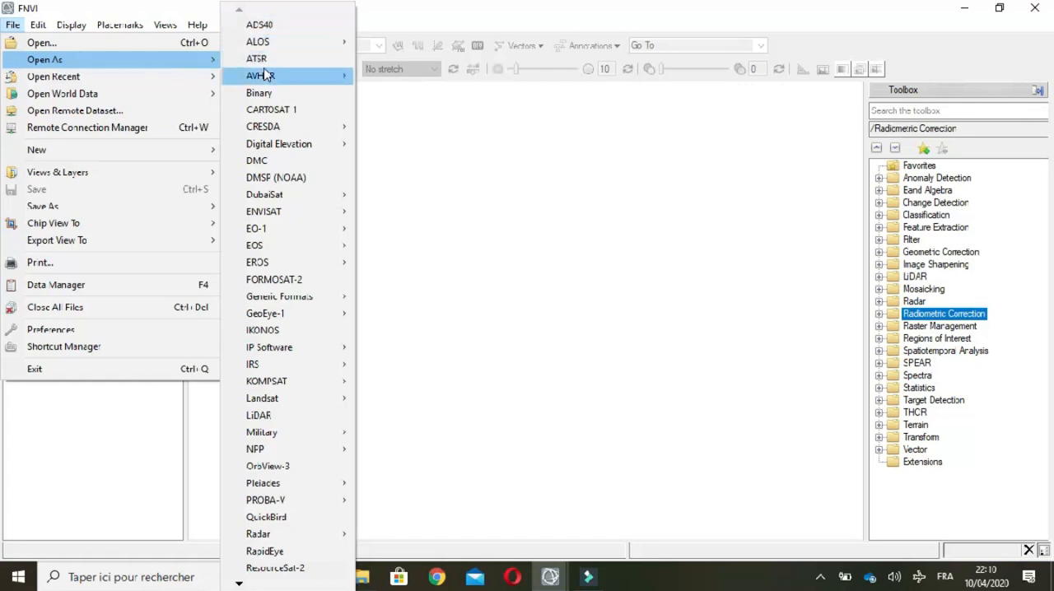
{"action": "mouse_move", "coordinate": [265, 78]}
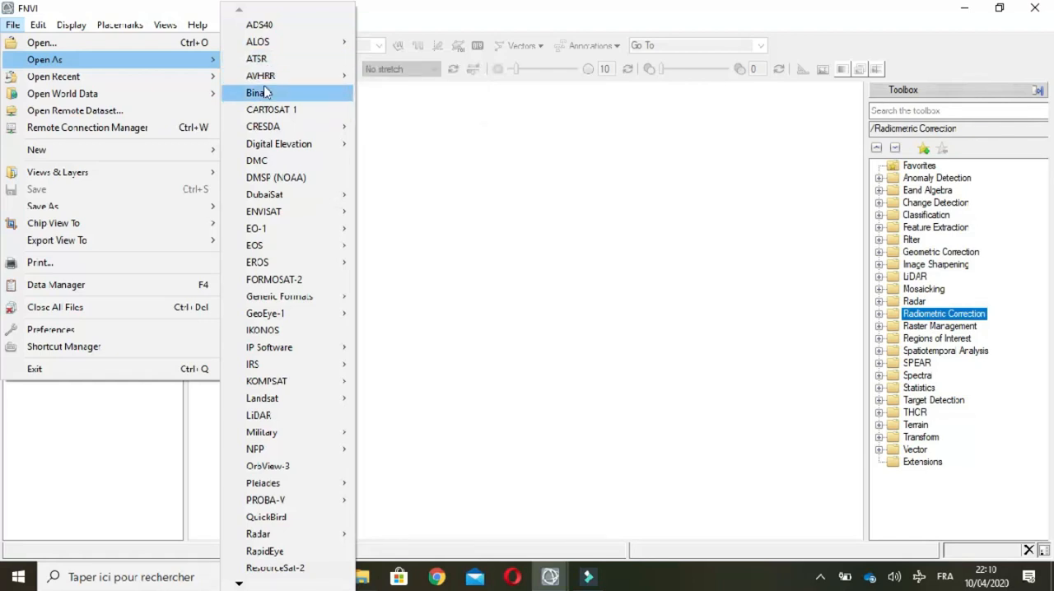
{"action": "mouse_move", "coordinate": [280, 262]}
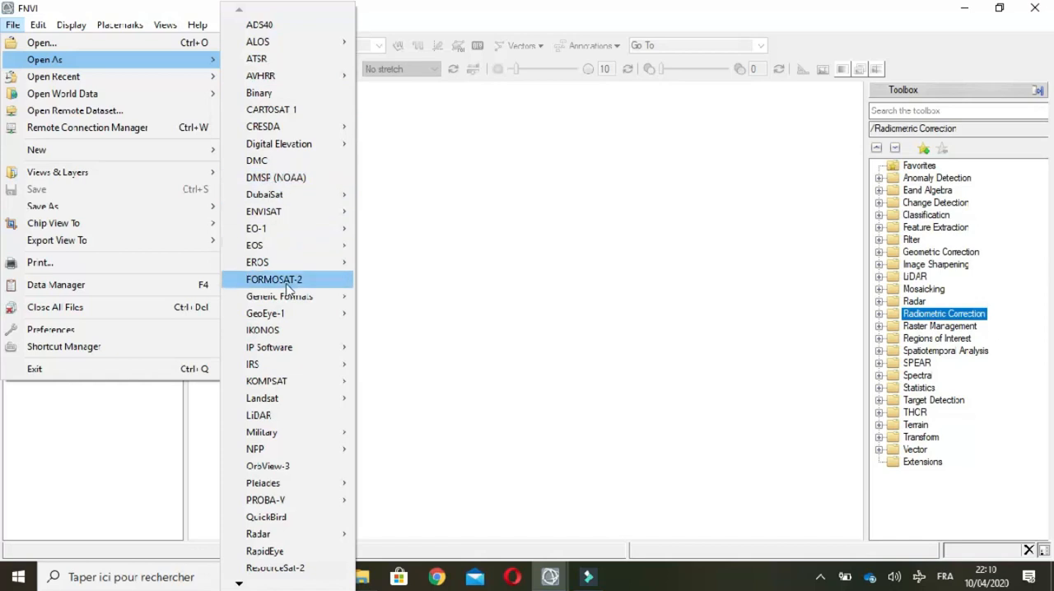
{"action": "mouse_move", "coordinate": [274, 404]}
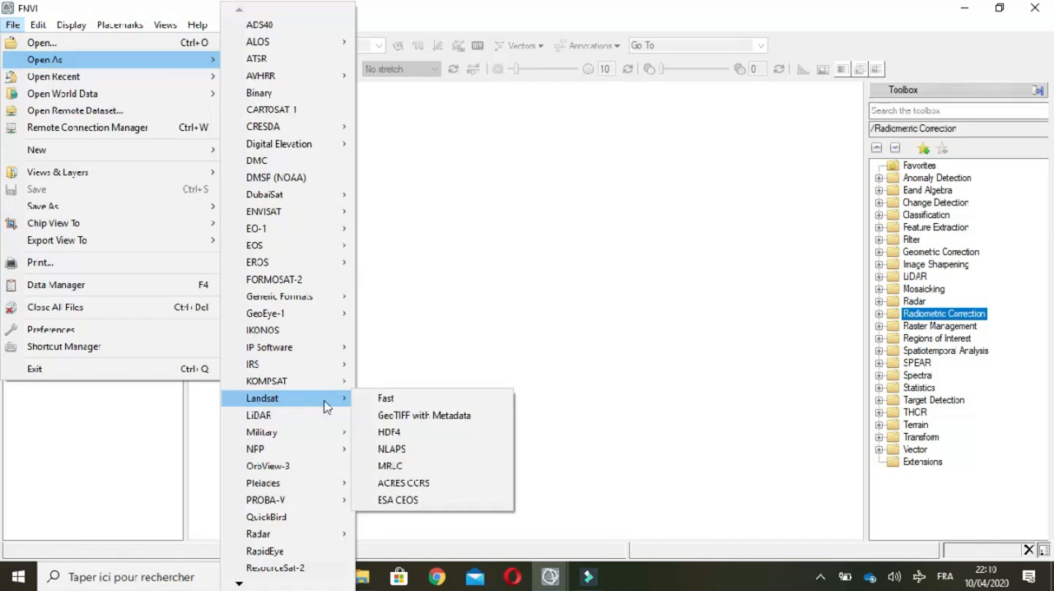
{"action": "left_click", "coordinate": [433, 420]}
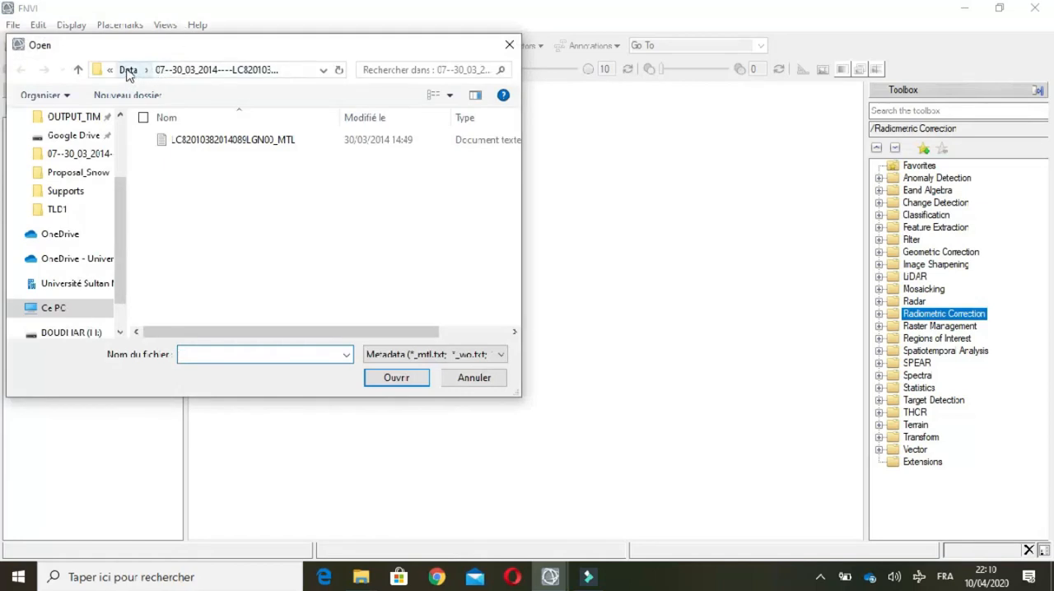
{"action": "left_click", "coordinate": [128, 71]}
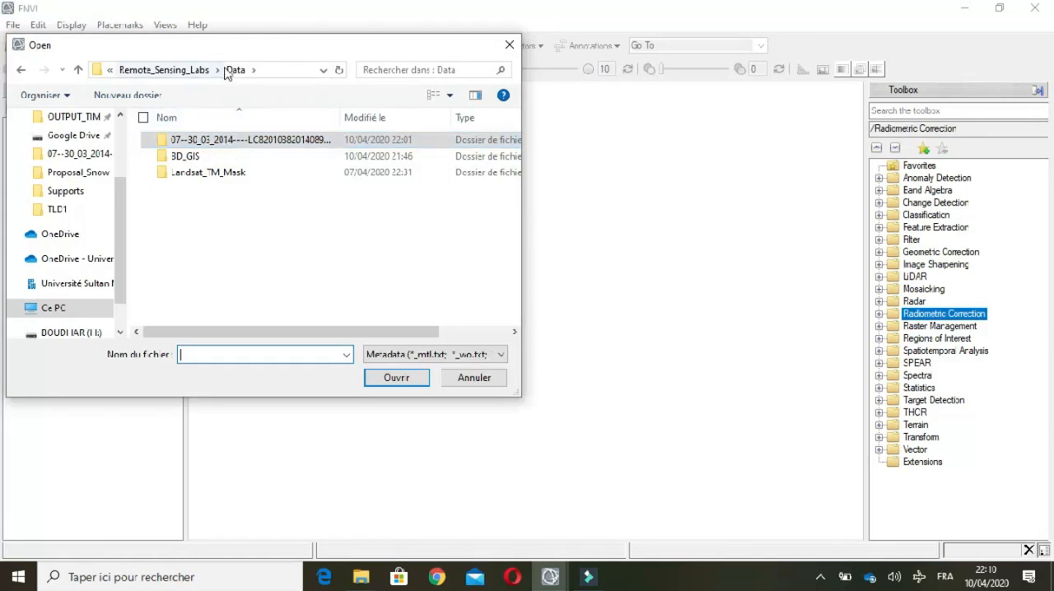
{"action": "double_click", "coordinate": [262, 144]}
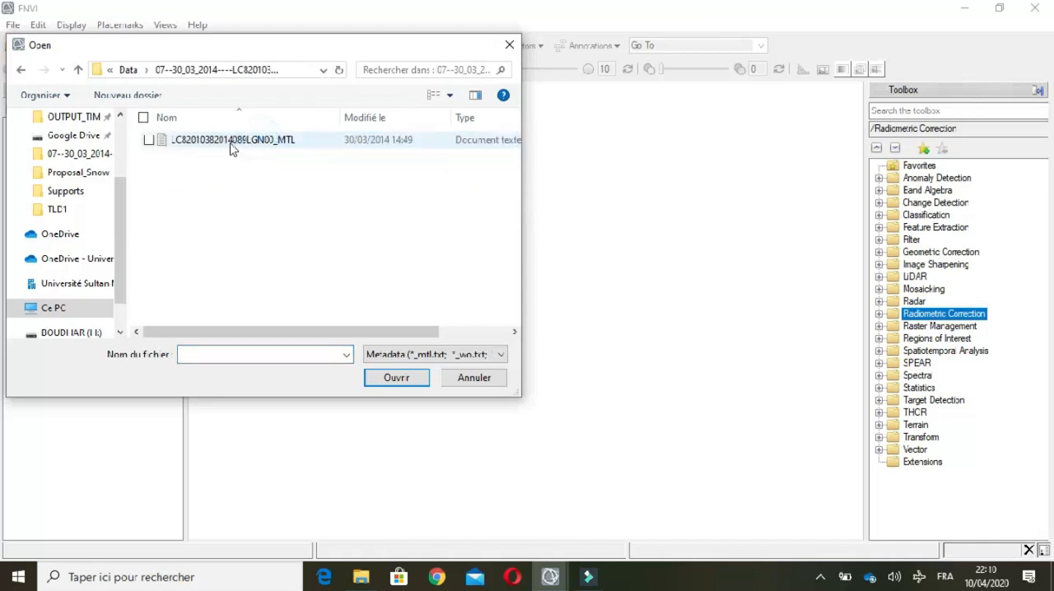
{"action": "left_click", "coordinate": [149, 140]}
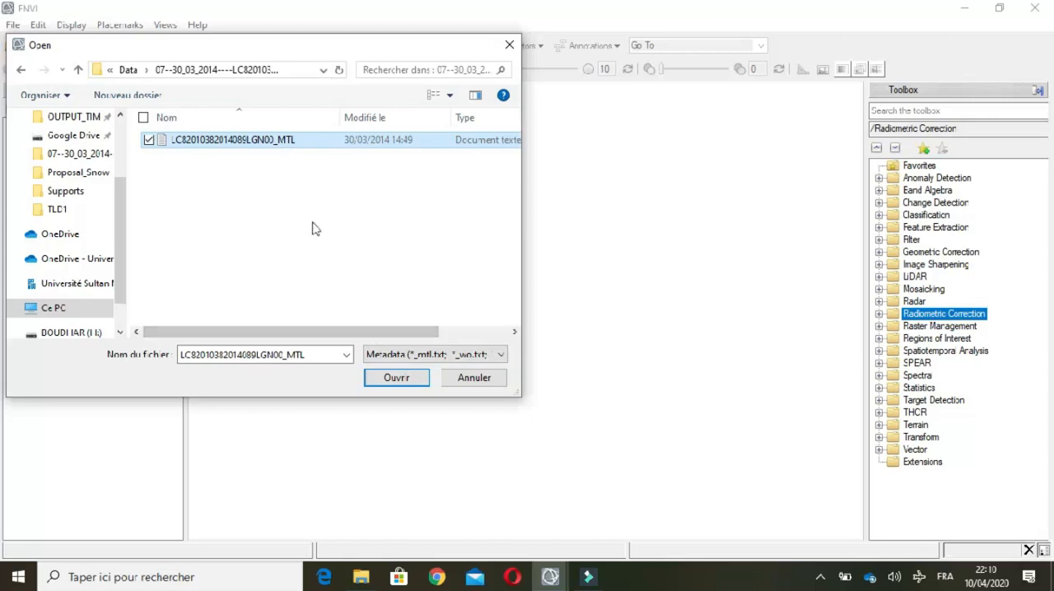
{"action": "left_click", "coordinate": [404, 380]}
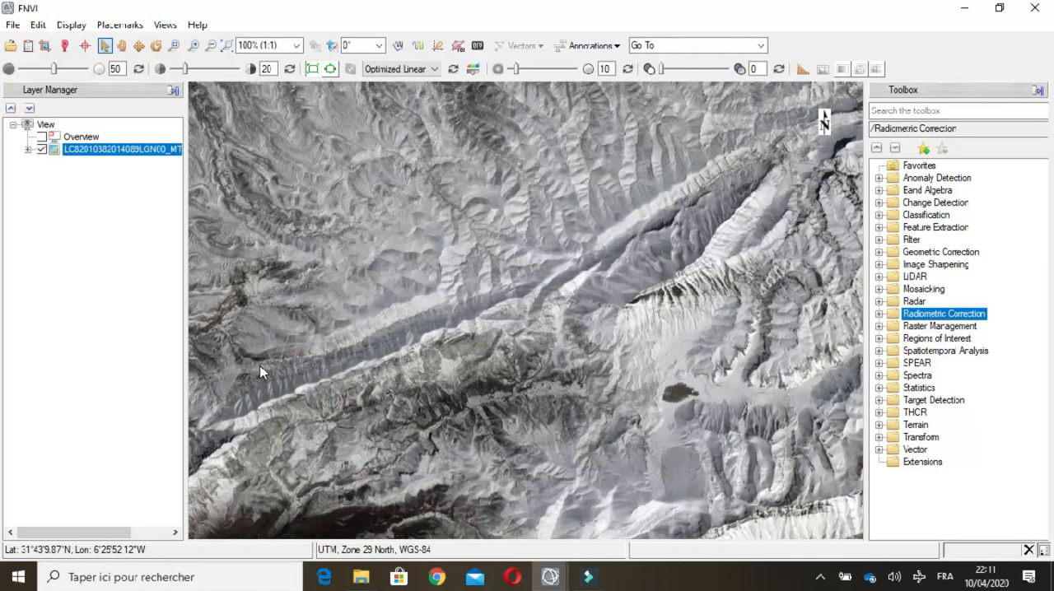
Step: Expand the Landsat layer to list its red, green and blue bands, and enable the overview
{"action": "left_click", "coordinate": [28, 149]}
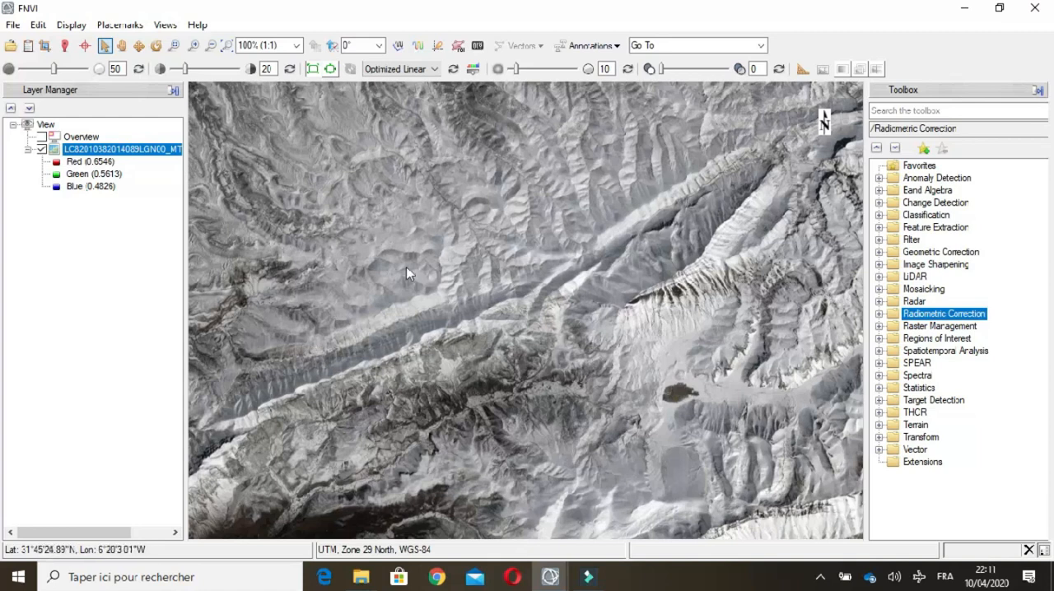
{"action": "left_click", "coordinate": [55, 152]}
{"action": "left_click", "coordinate": [42, 137]}
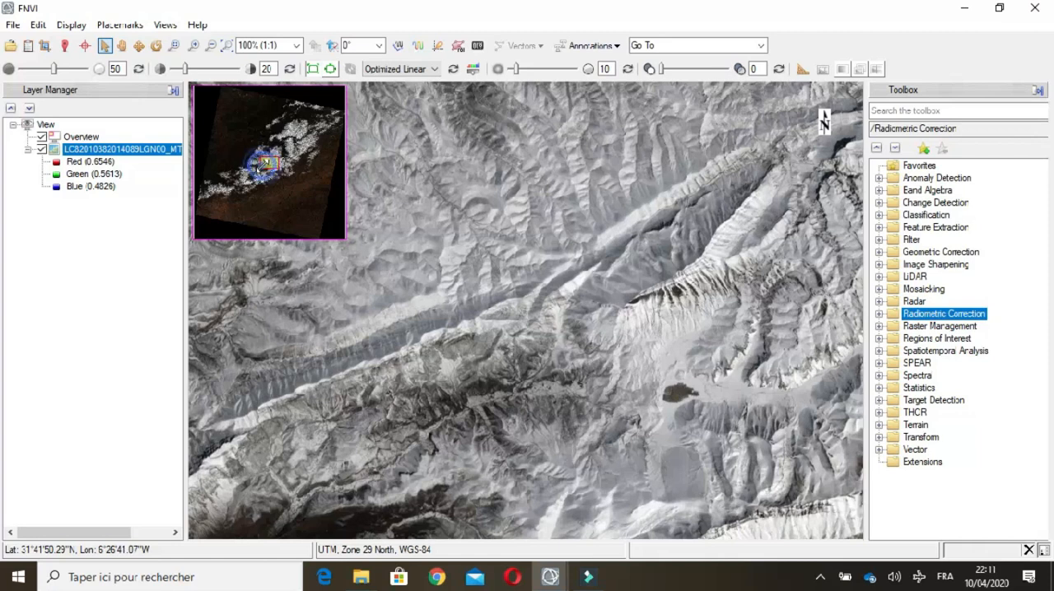
Step: Examine the Landsat scene at different scales, from full extent to a magnified area northwest of the snow-covered mountains and back out
{"action": "left_click_drag", "start_coordinate": [275, 158], "coordinate": [267, 164]}
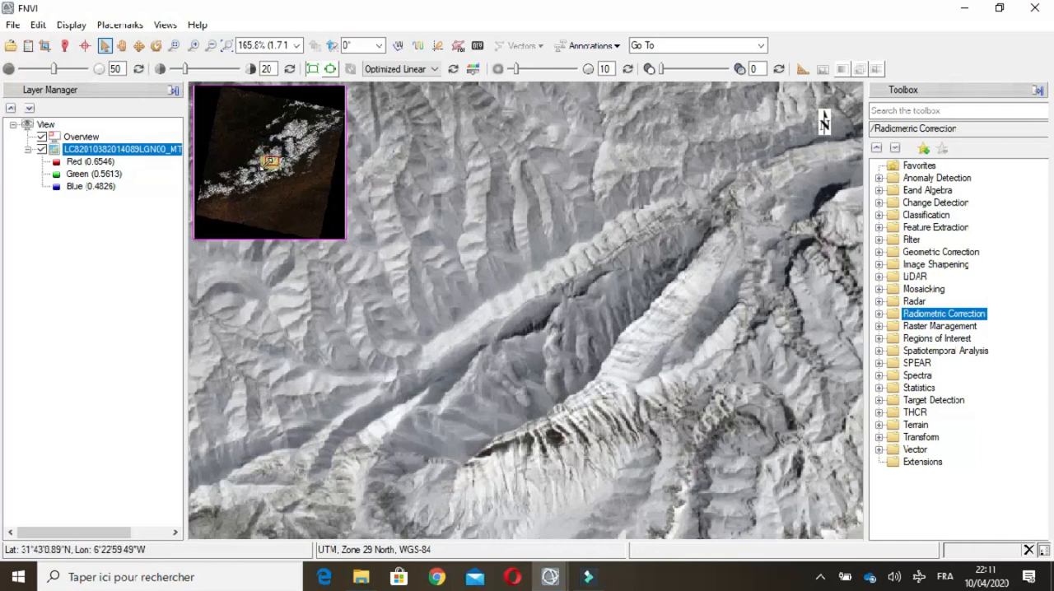
{"action": "left_click", "coordinate": [268, 162]}
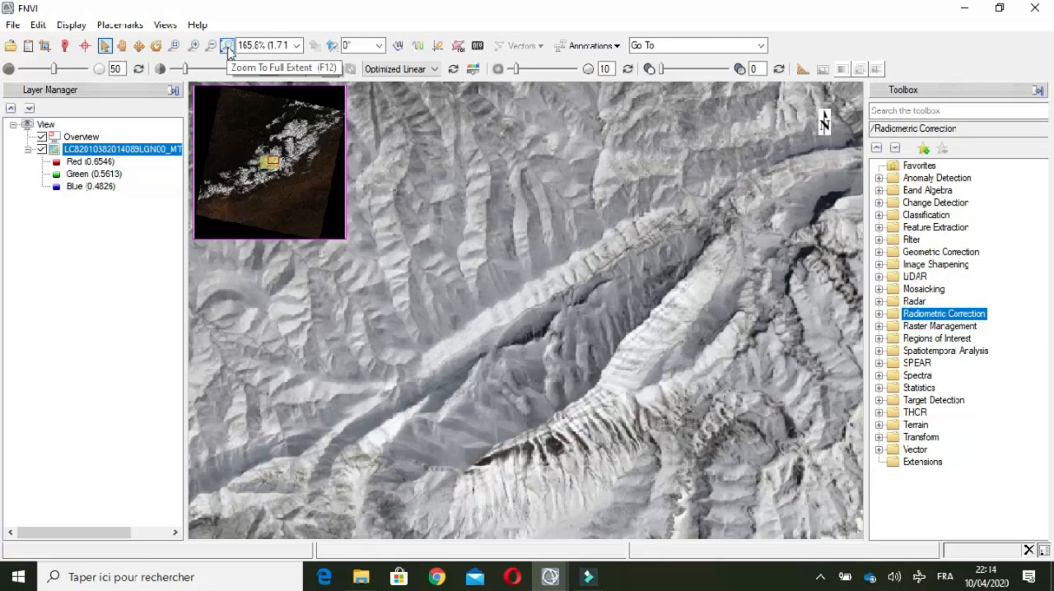
{"action": "left_click", "coordinate": [228, 47]}
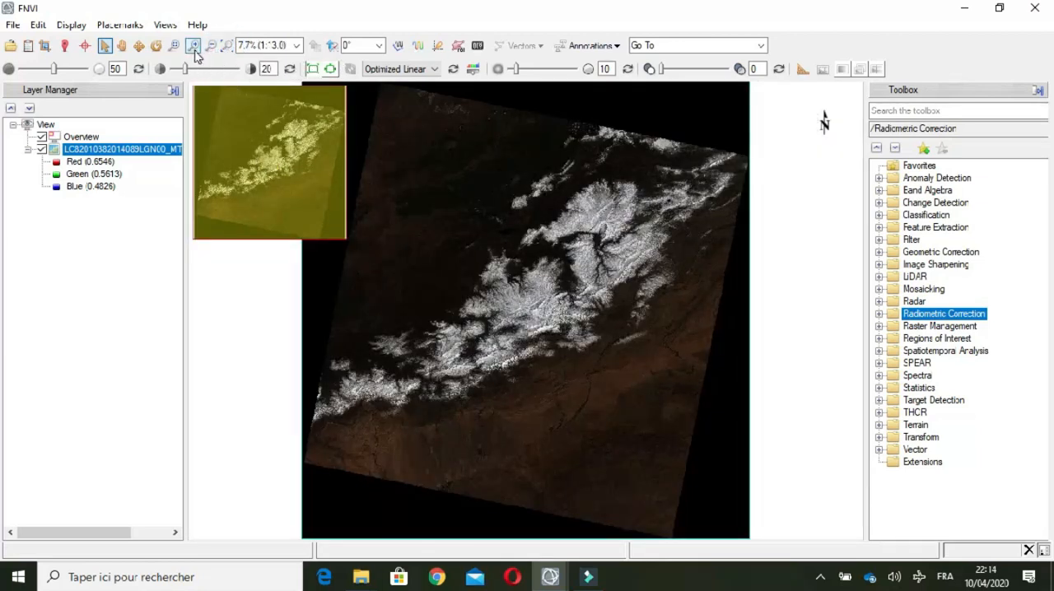
{"action": "left_click", "coordinate": [194, 46]}
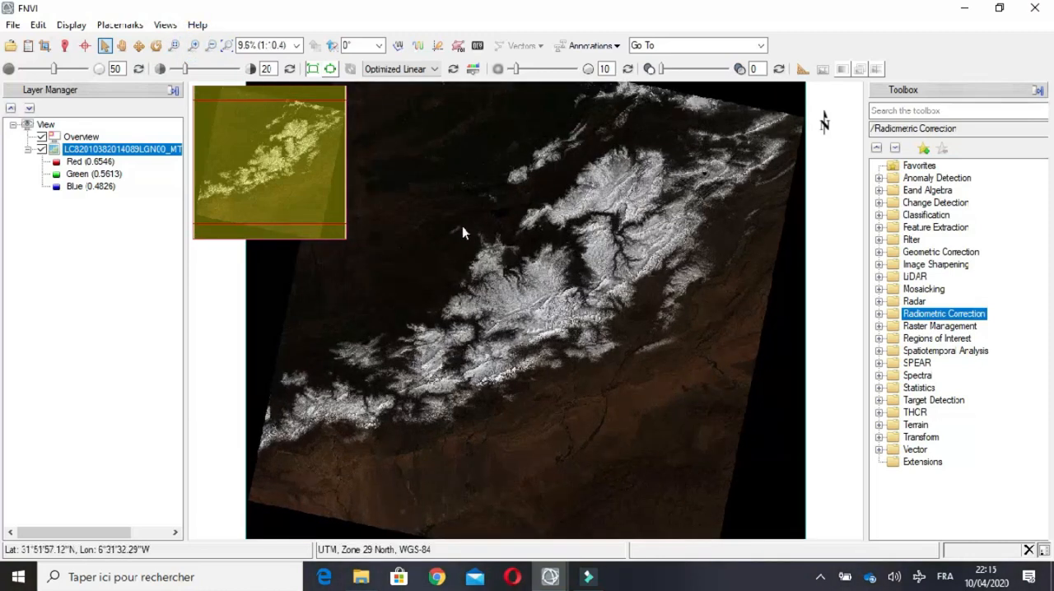
{"action": "left_click", "coordinate": [173, 45]}
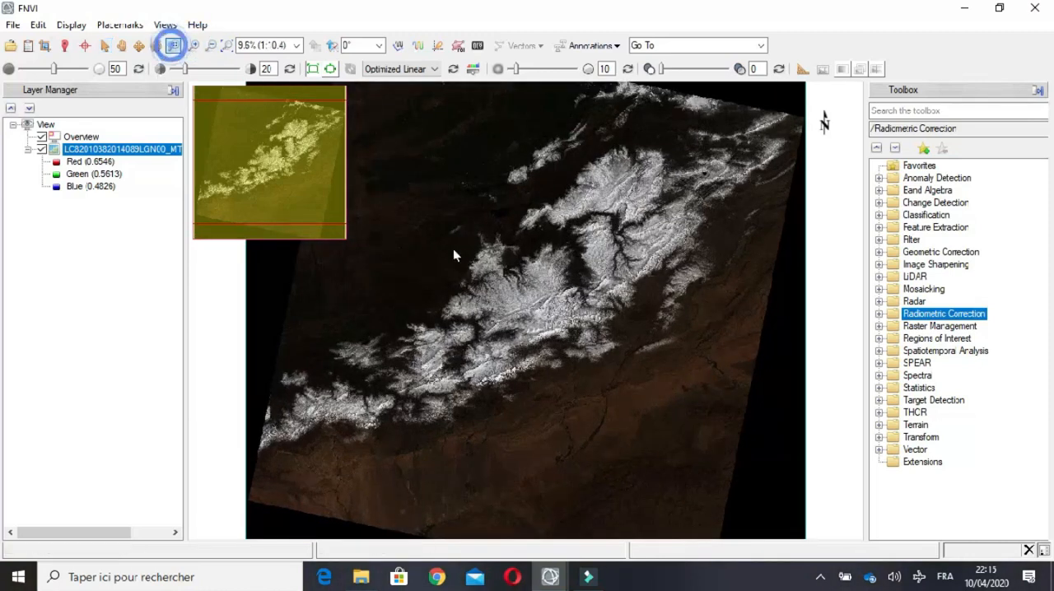
{"action": "left_click_drag", "start_coordinate": [429, 218], "coordinate": [439, 268]}
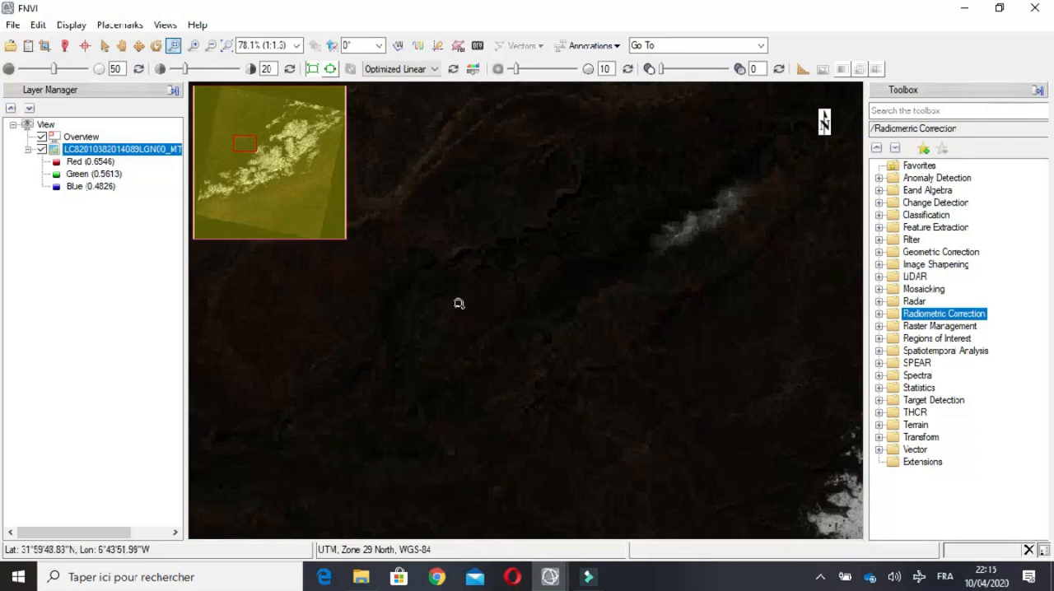
{"action": "scroll", "coordinate": [568, 362], "scroll_direction": "down", "scroll_amount": 5}
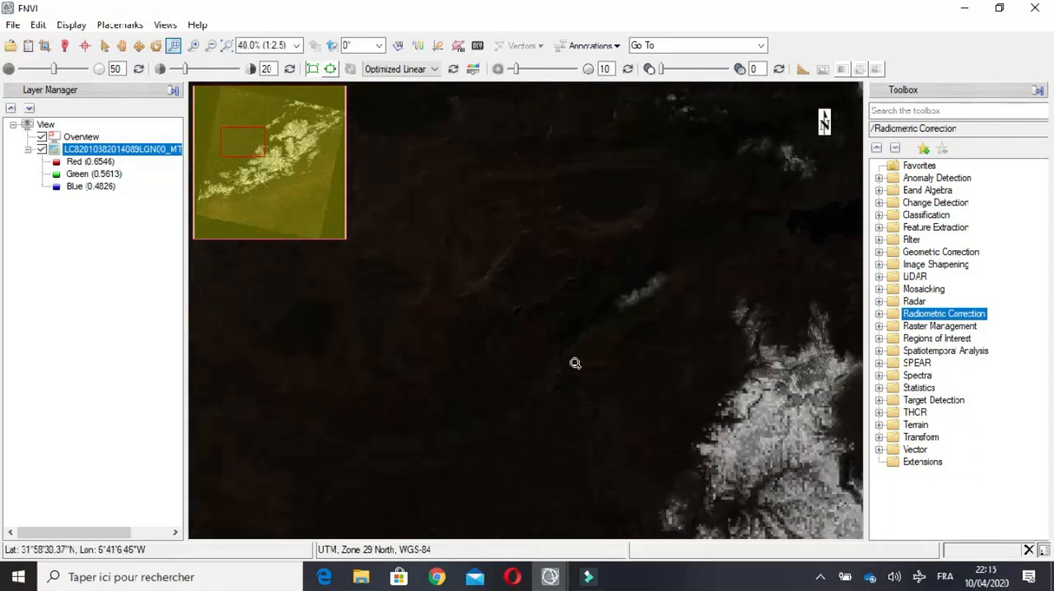
{"action": "scroll", "coordinate": [569, 362], "scroll_direction": "down", "scroll_amount": 5}
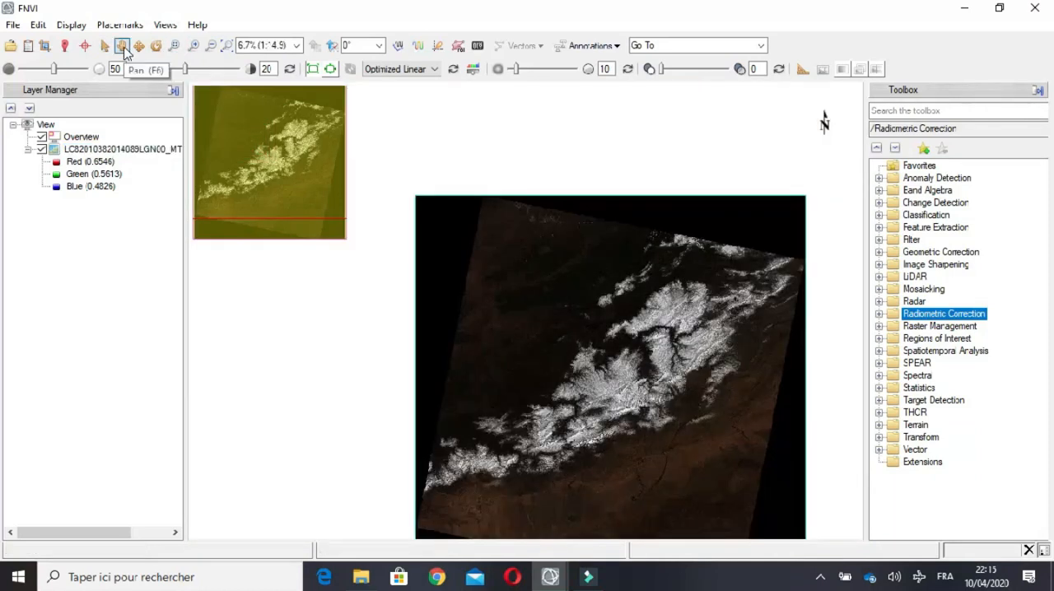
Step: Pan the whole Landsat scene into the middle of the view and zoom in on the northwestern edge of the snow-covered mountains
{"action": "left_click", "coordinate": [123, 47]}
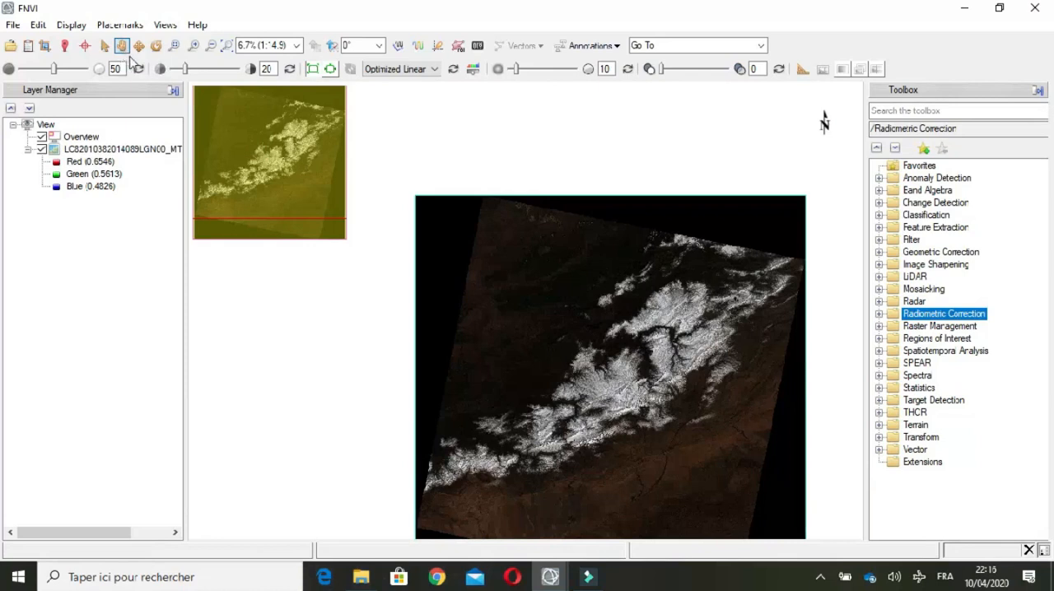
{"action": "left_click_drag", "start_coordinate": [609, 368], "coordinate": [524, 395]}
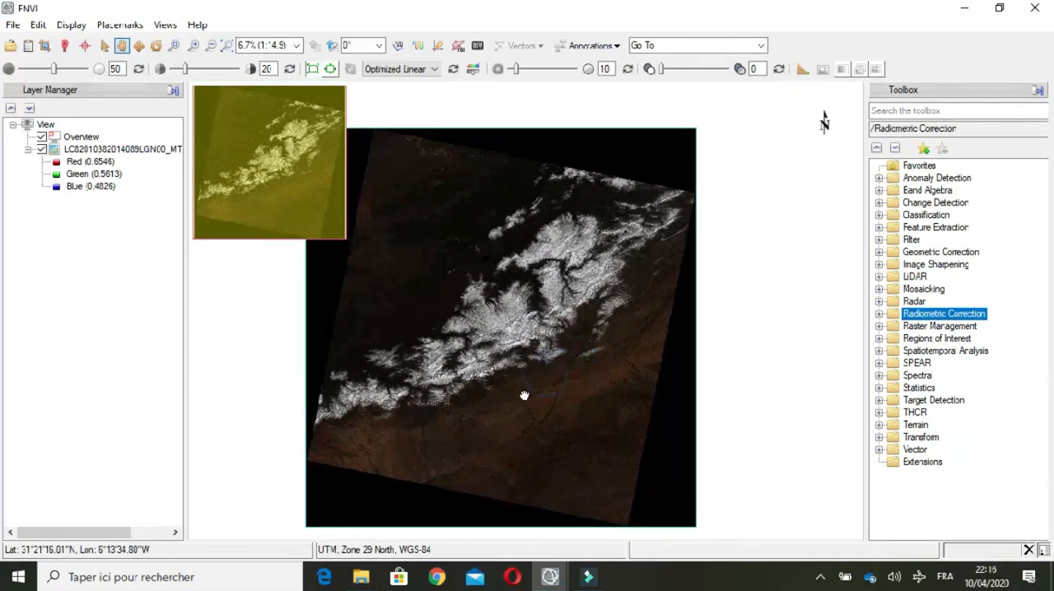
{"action": "left_click", "coordinate": [195, 46]}
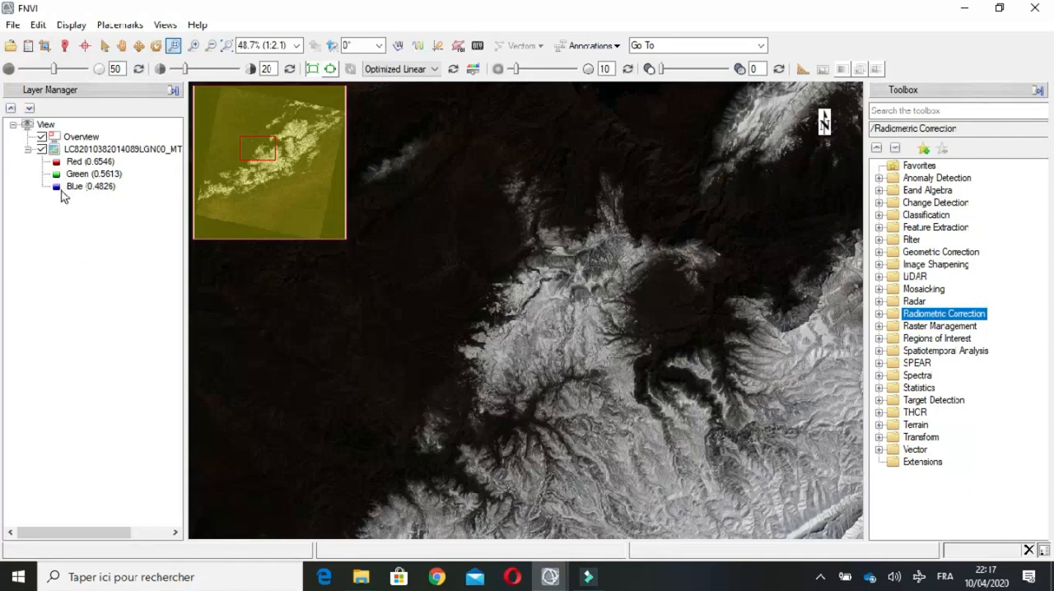
Step: Open the metadata of the multispectral Landsat layer and review its raster, map info, coordinate system and extents
{"action": "right_click", "coordinate": [73, 156]}
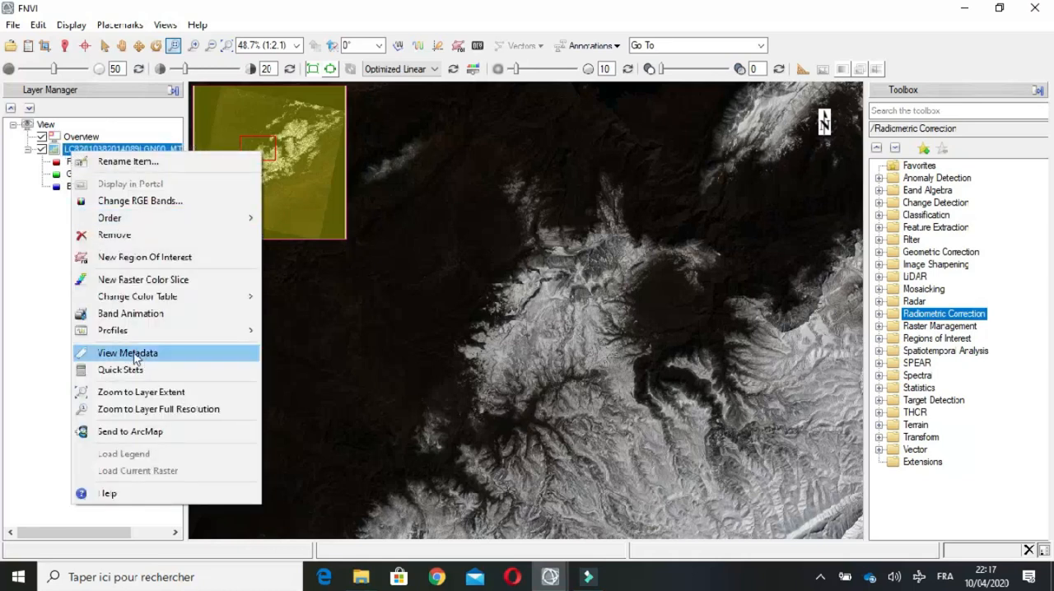
{"action": "right_click", "coordinate": [69, 149]}
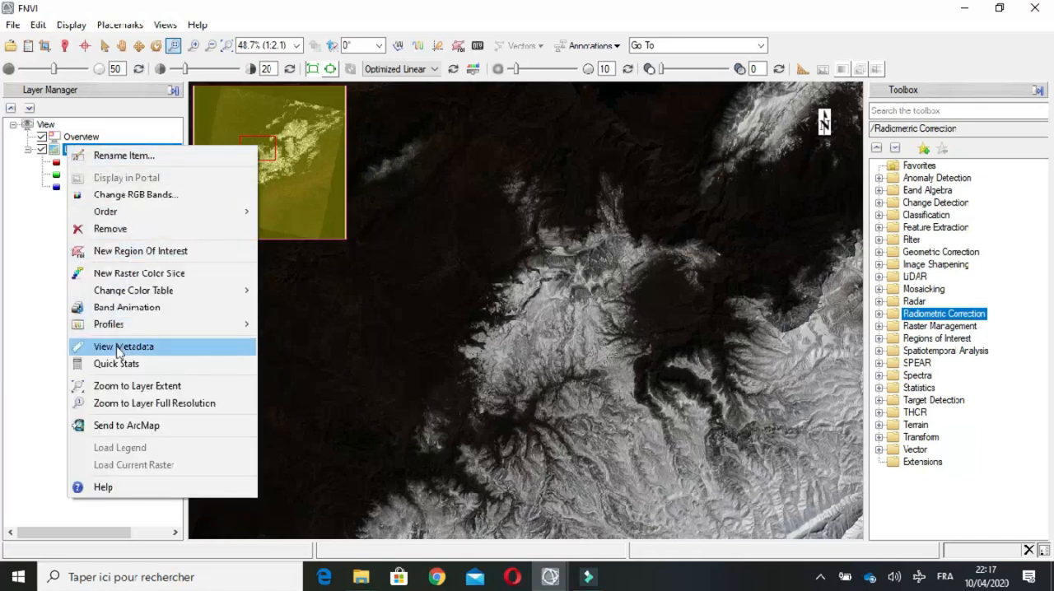
{"action": "left_click", "coordinate": [121, 347]}
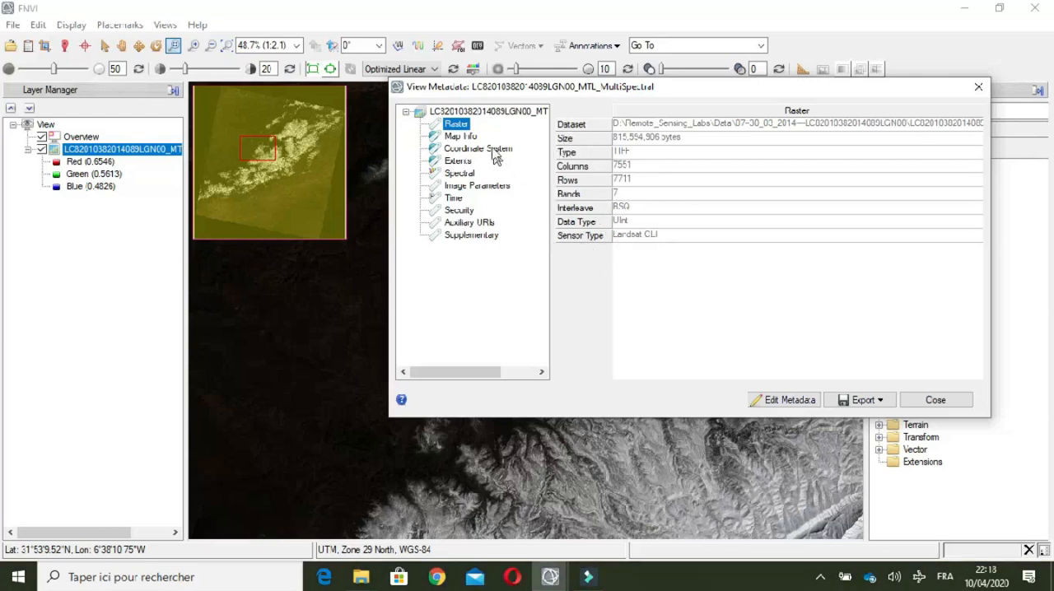
{"action": "left_click", "coordinate": [457, 137]}
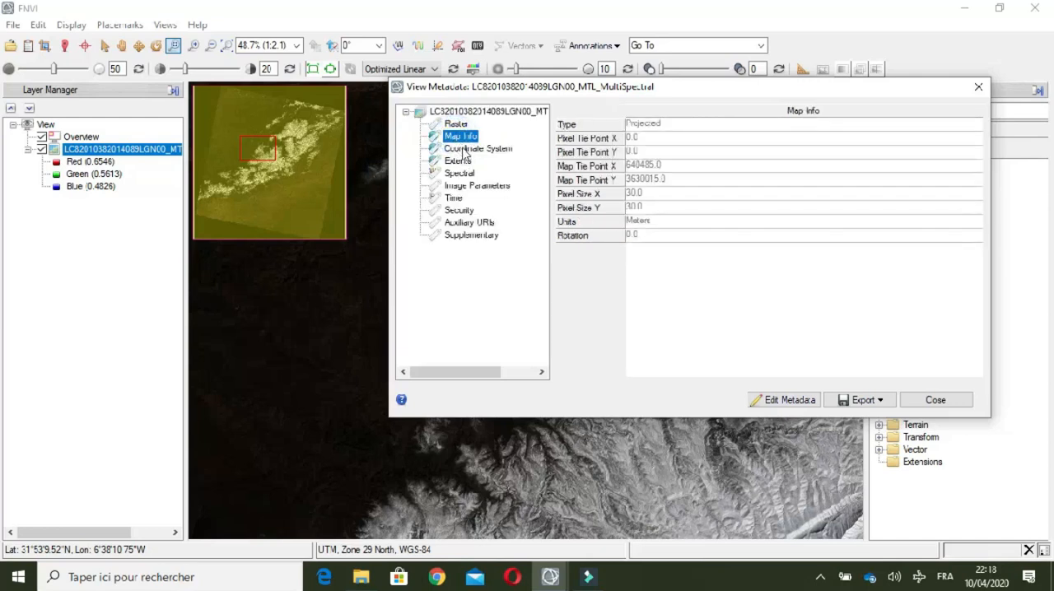
{"action": "left_click", "coordinate": [465, 150]}
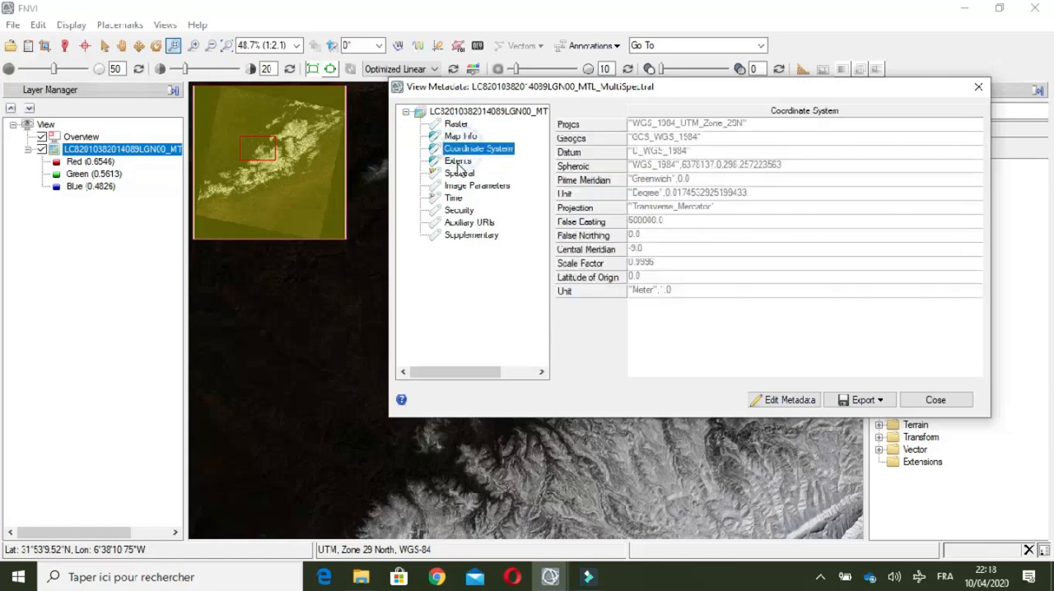
{"action": "left_click", "coordinate": [458, 161]}
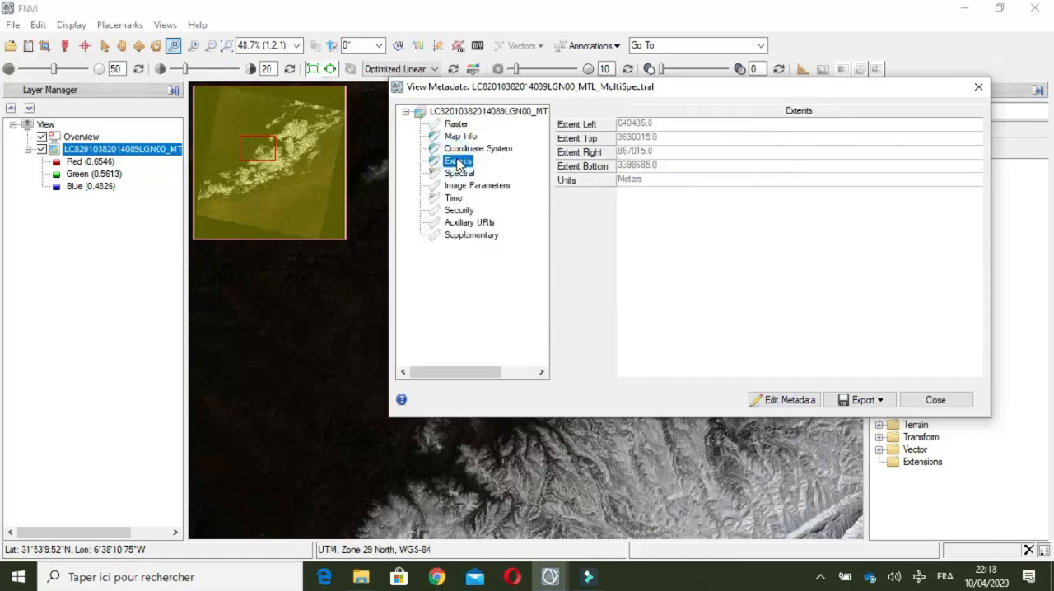
{"action": "left_click", "coordinate": [462, 149]}
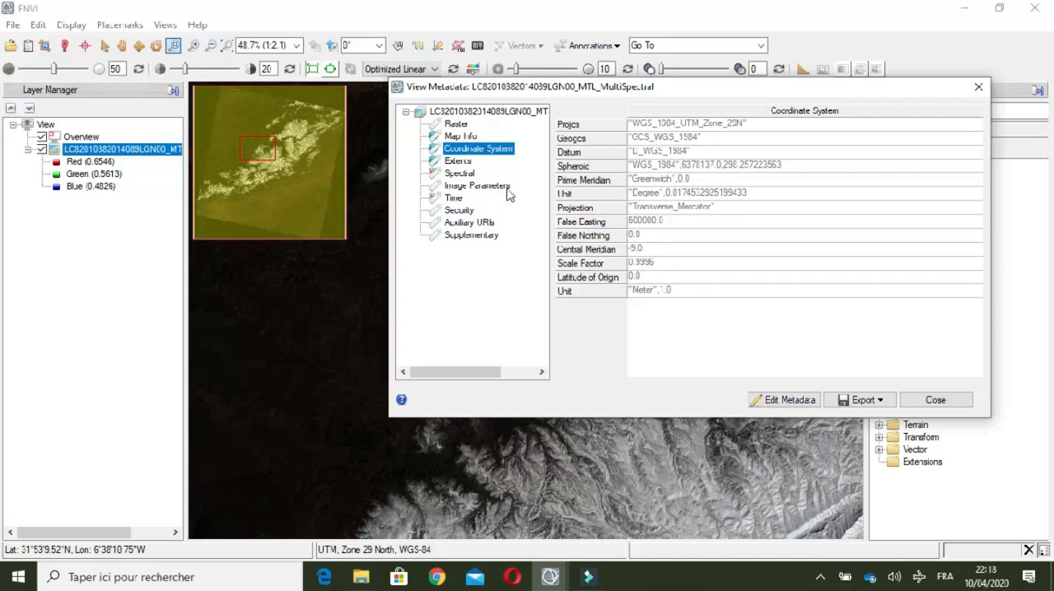
{"action": "left_click", "coordinate": [458, 161]}
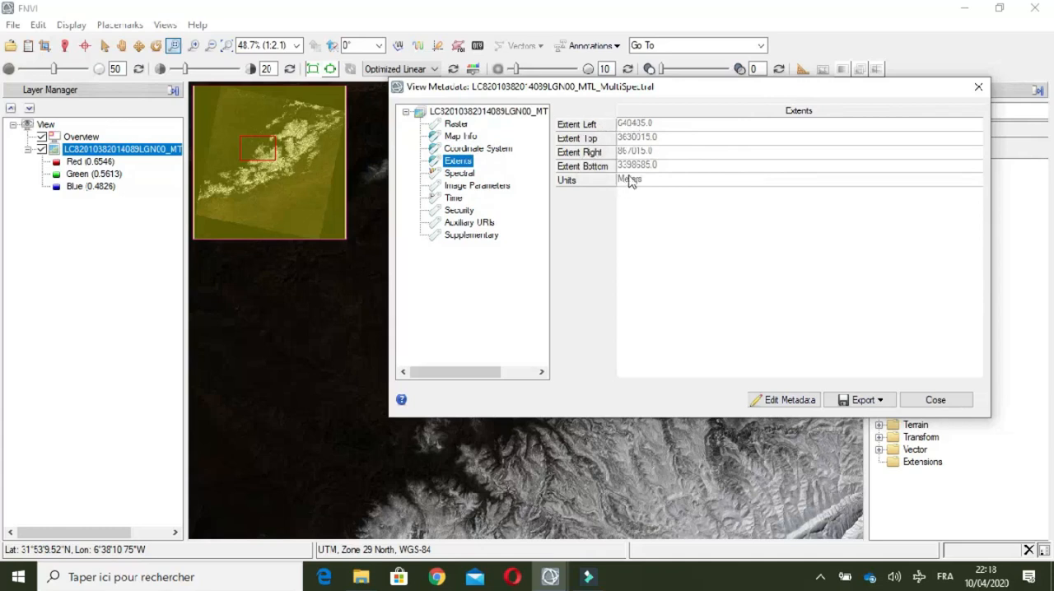
Step: Review the spectral, image parameters, time and security metadata of the layer, and close the metadata viewer
{"action": "left_click", "coordinate": [459, 175]}
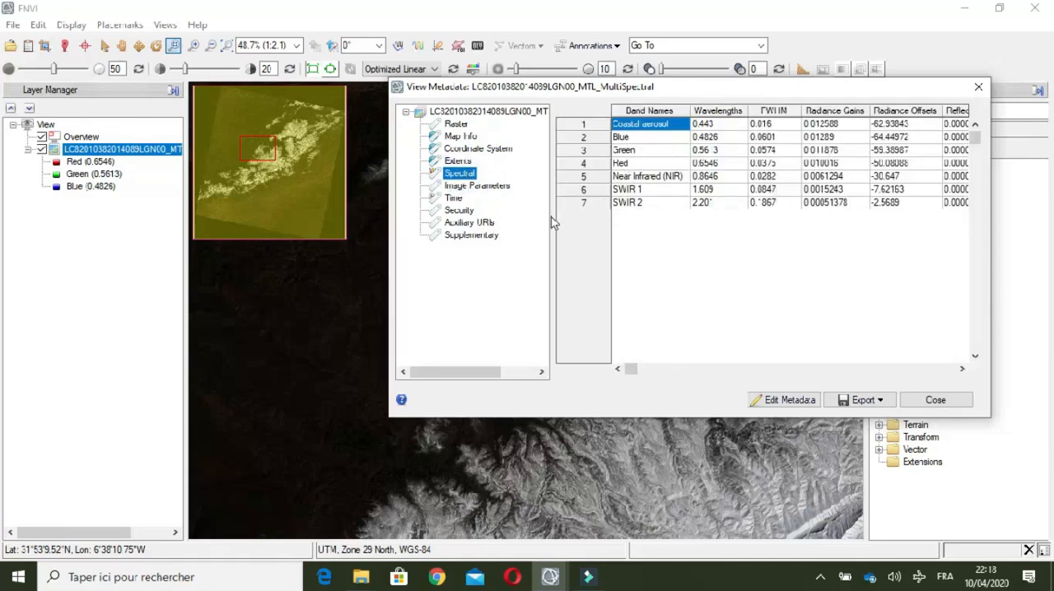
{"action": "left_click", "coordinate": [479, 187]}
{"action": "left_click", "coordinate": [455, 200]}
{"action": "left_click", "coordinate": [458, 211]}
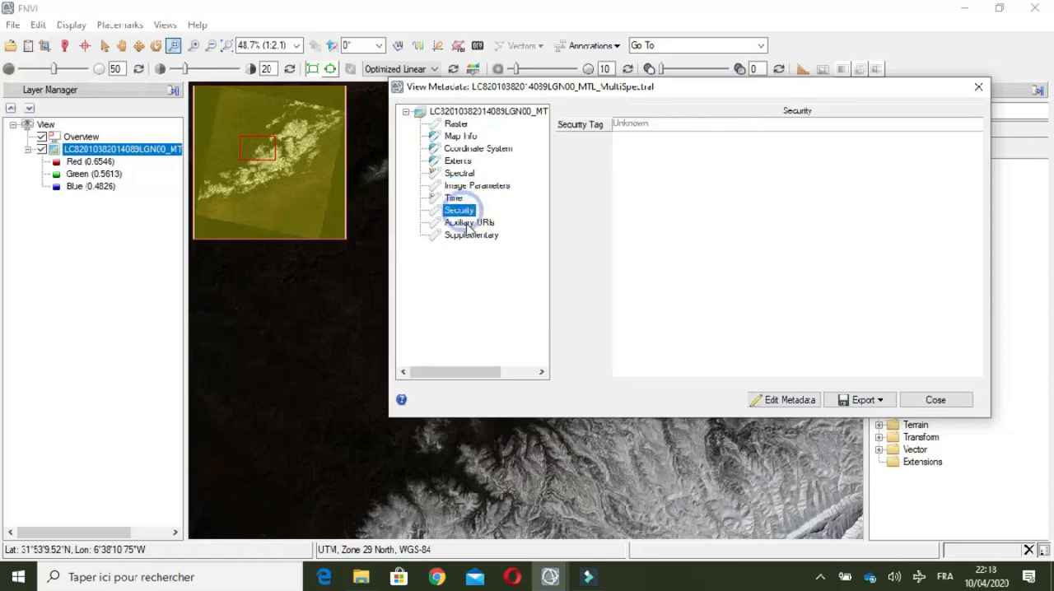
{"action": "left_click", "coordinate": [406, 113]}
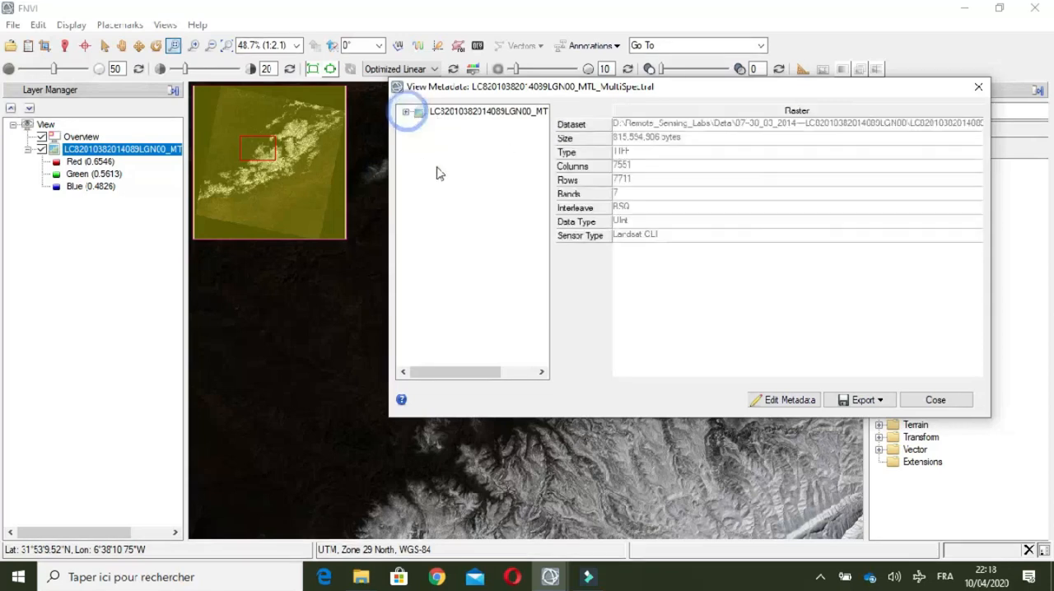
{"action": "key", "text": "Escape"}
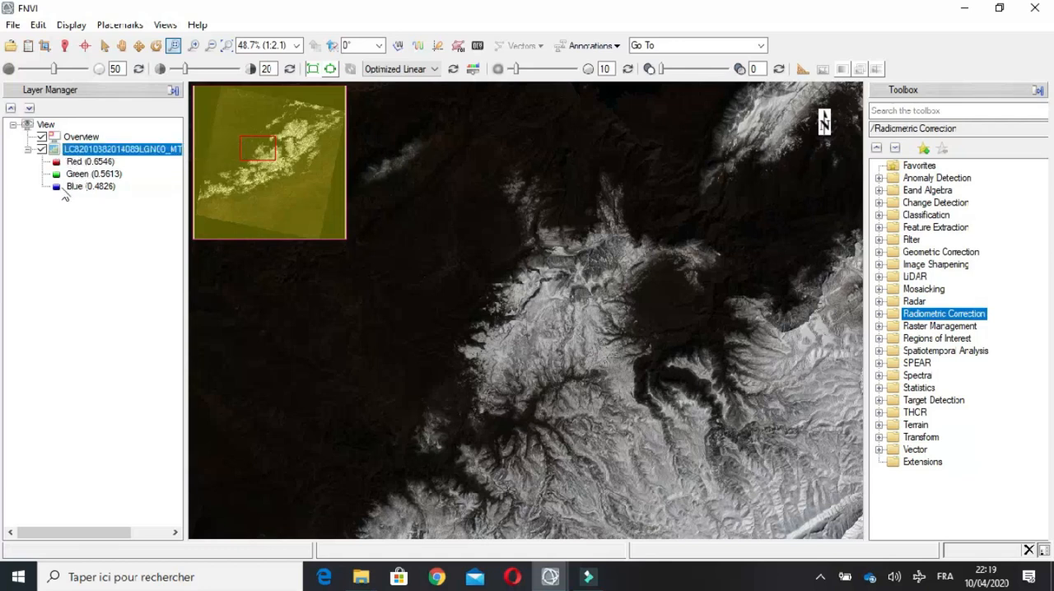
Step: Change the layer's RGB bands to Red (0.6546) as red, Near Infrared (0.8646) as green and Blue (0.4826) as blue
{"action": "right_click", "coordinate": [81, 153]}
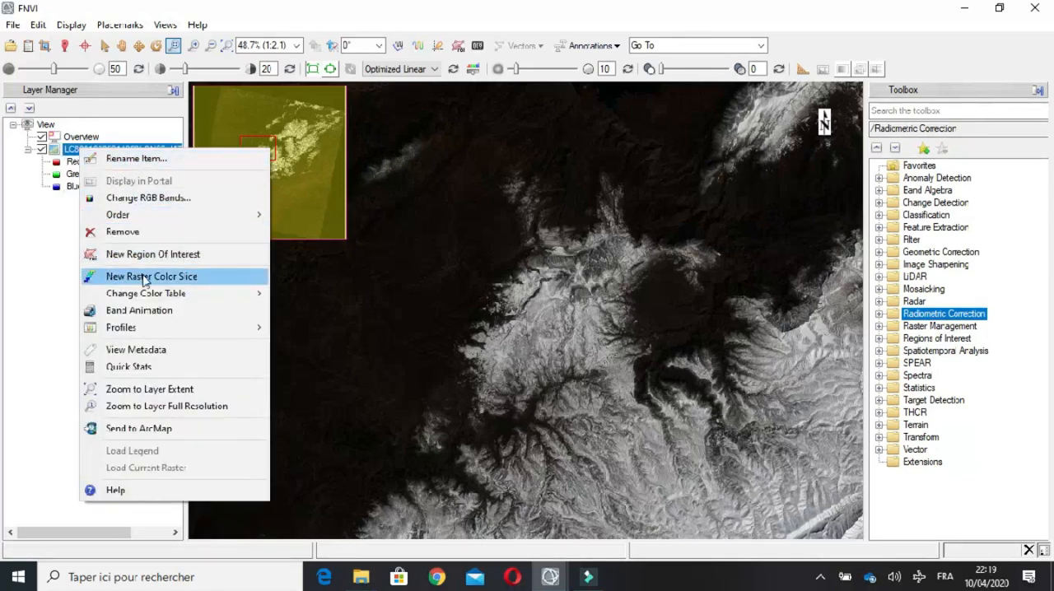
{"action": "left_click", "coordinate": [150, 199]}
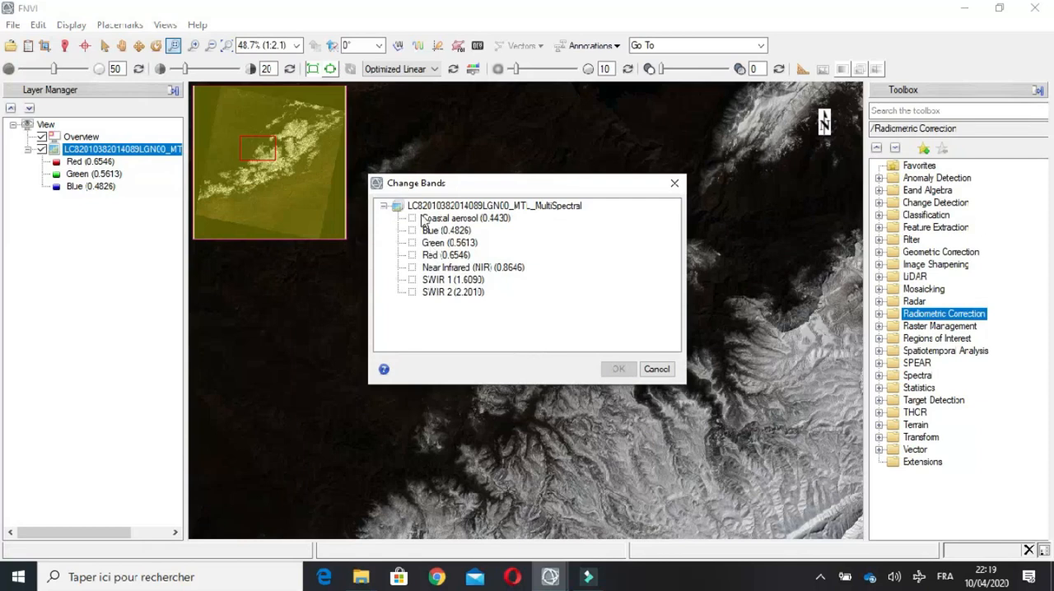
{"action": "left_click", "coordinate": [430, 257]}
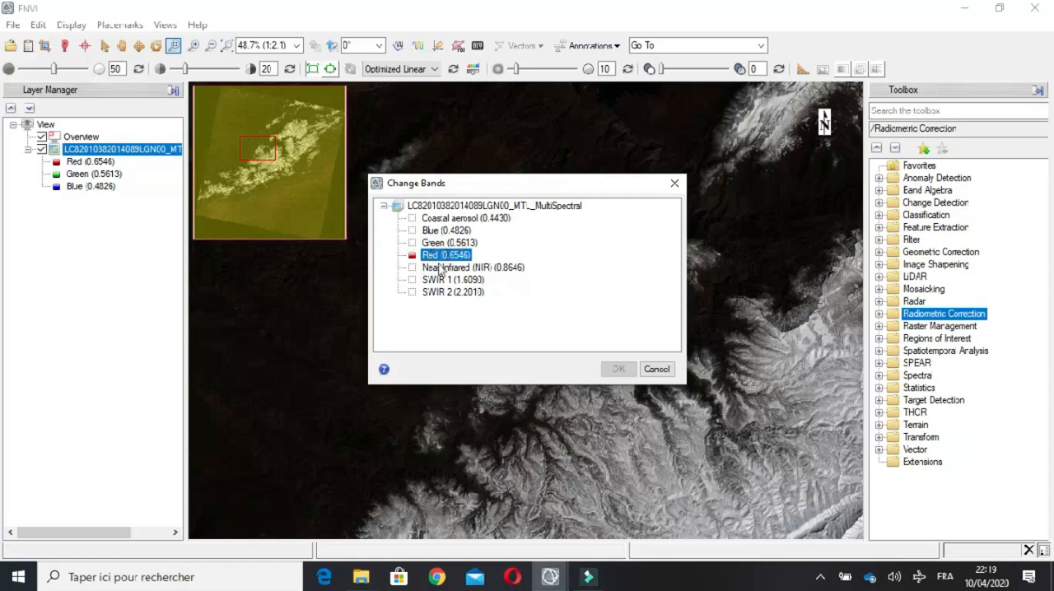
{"action": "left_click", "coordinate": [429, 268]}
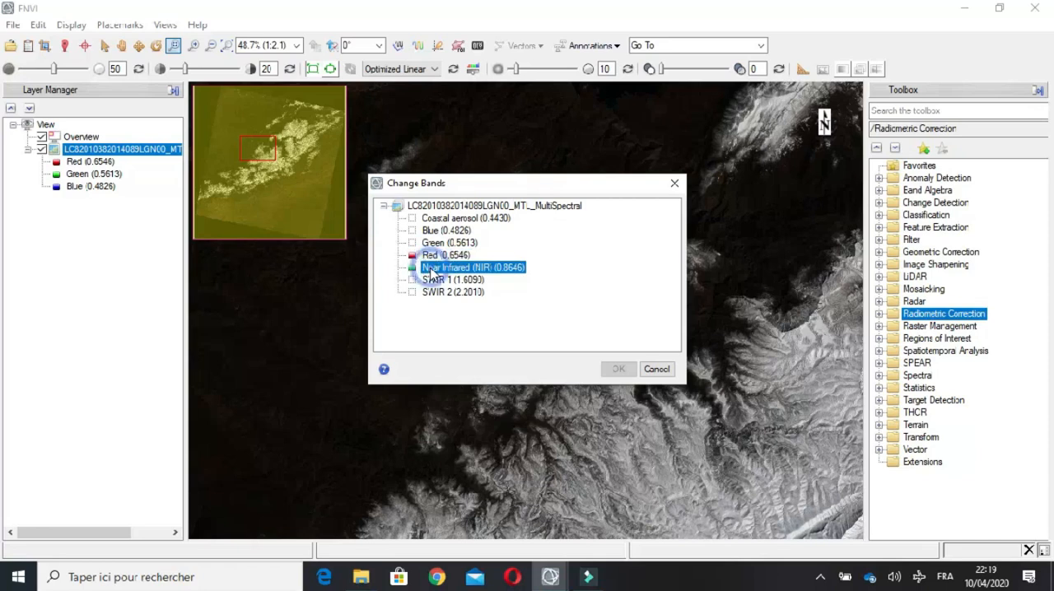
{"action": "left_click", "coordinate": [444, 231]}
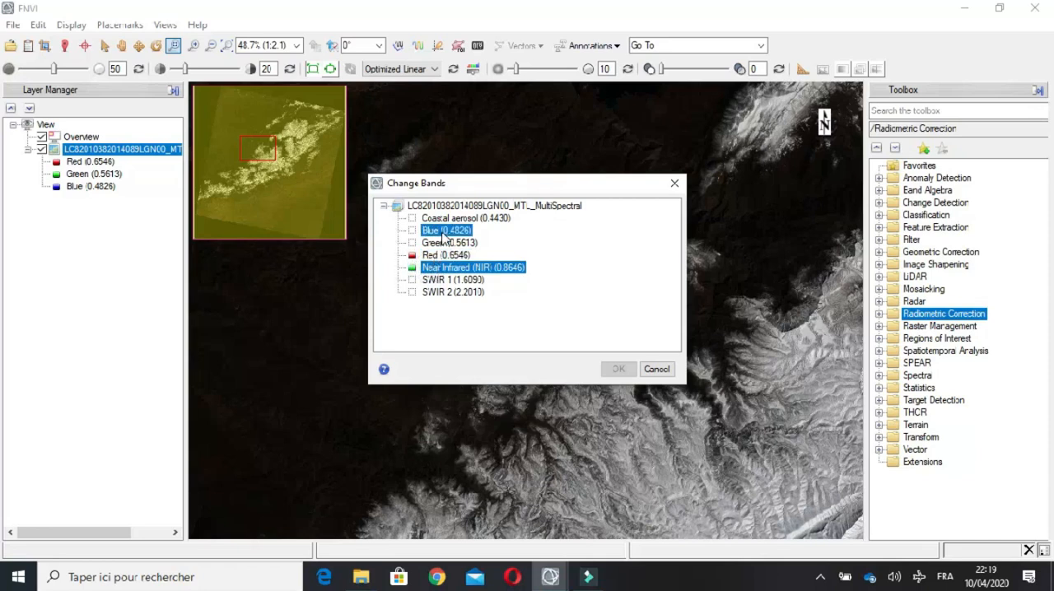
{"action": "left_click", "coordinate": [609, 370]}
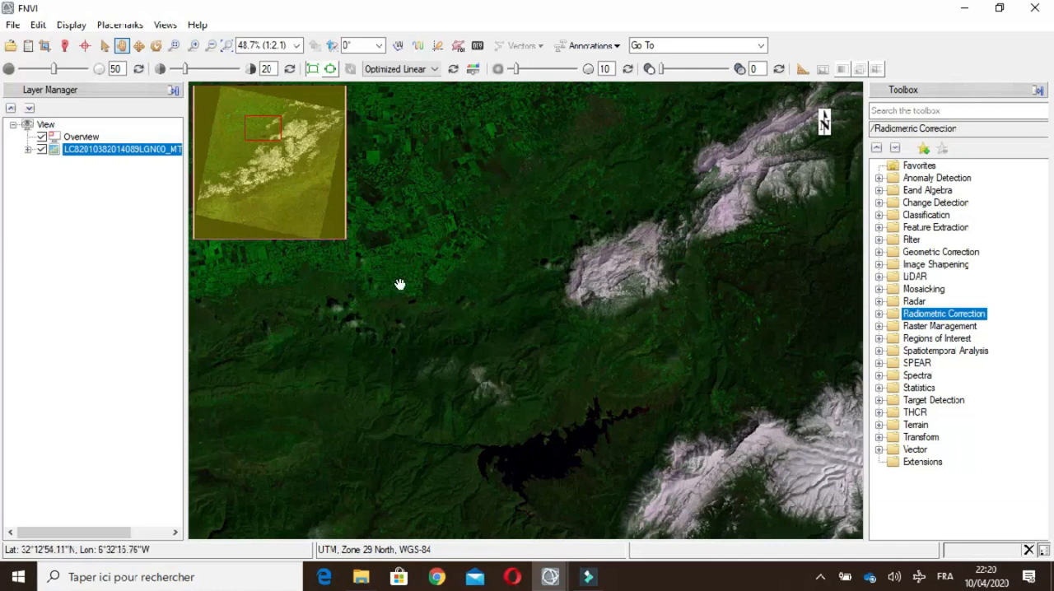
Step: Open the Data Manager and collapse all the scene's datasets so only their names are listed
{"action": "left_click", "coordinate": [28, 46]}
{"action": "left_click", "coordinate": [405, 207]}
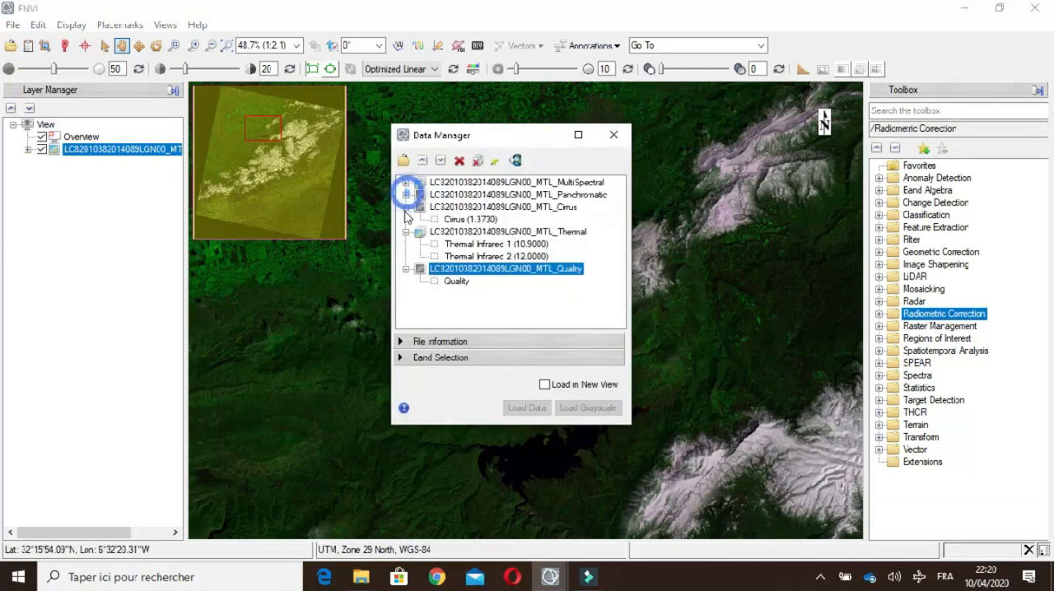
{"action": "left_click", "coordinate": [406, 219]}
{"action": "left_click", "coordinate": [405, 232]}
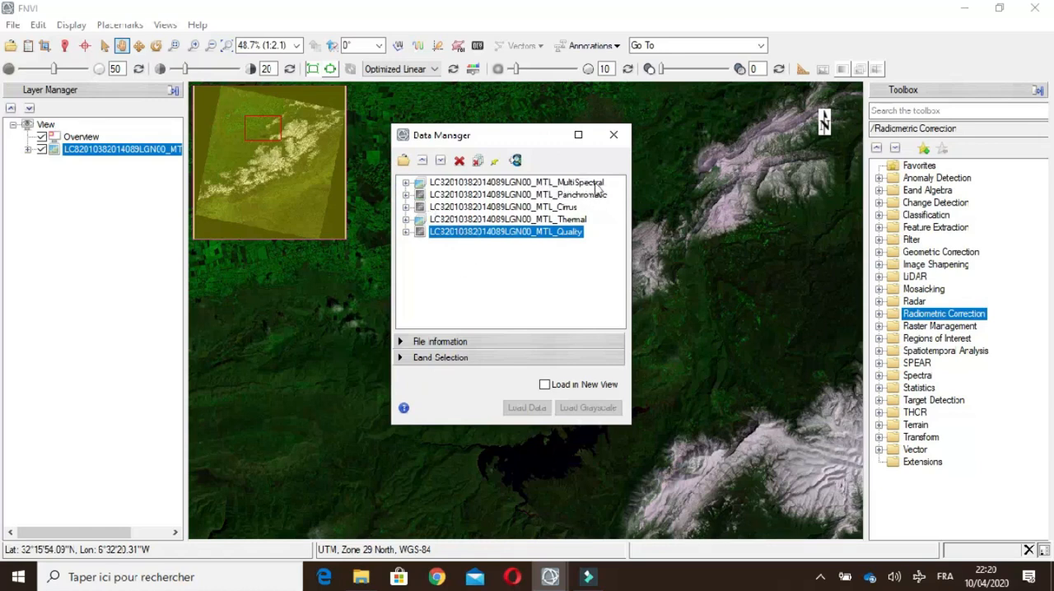
Step: Examine which bands the MultiSpectral, Panchromatic, Thermal and Quality datasets contain, collapsing each one again
{"action": "left_click", "coordinate": [405, 182]}
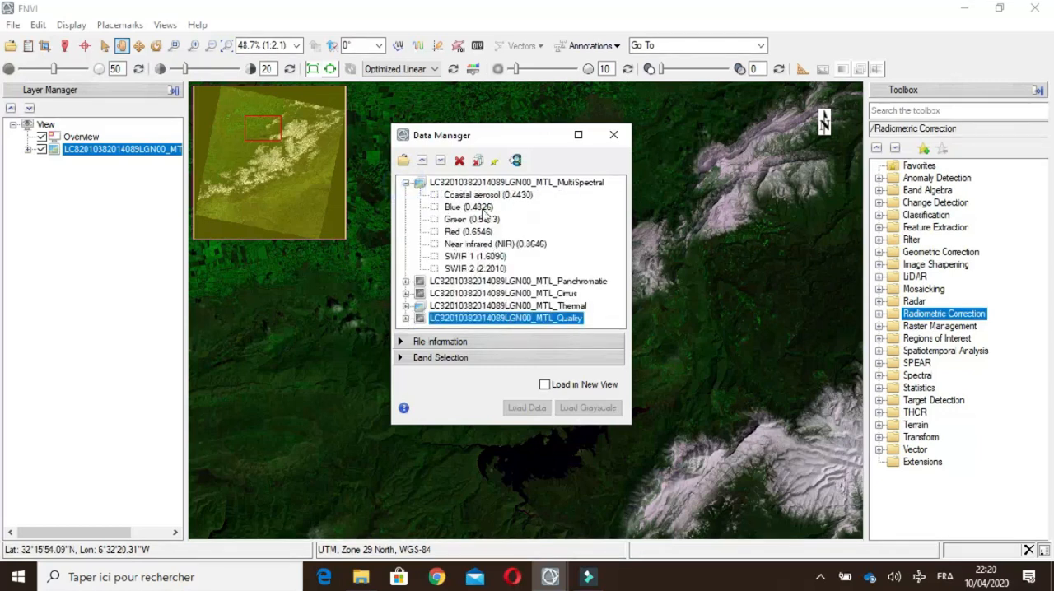
{"action": "left_click", "coordinate": [405, 182]}
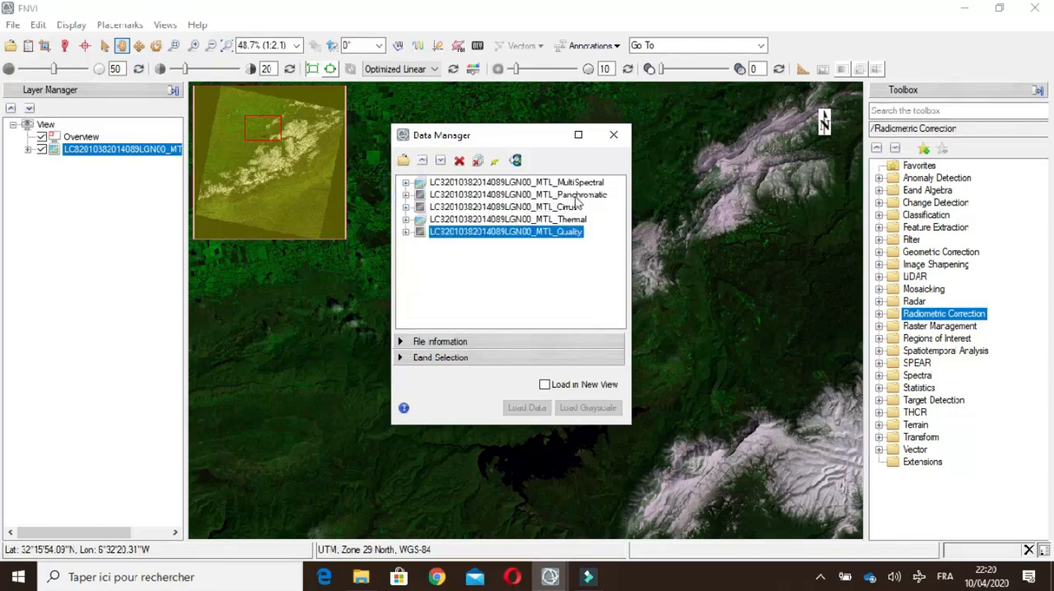
{"action": "left_click", "coordinate": [405, 194]}
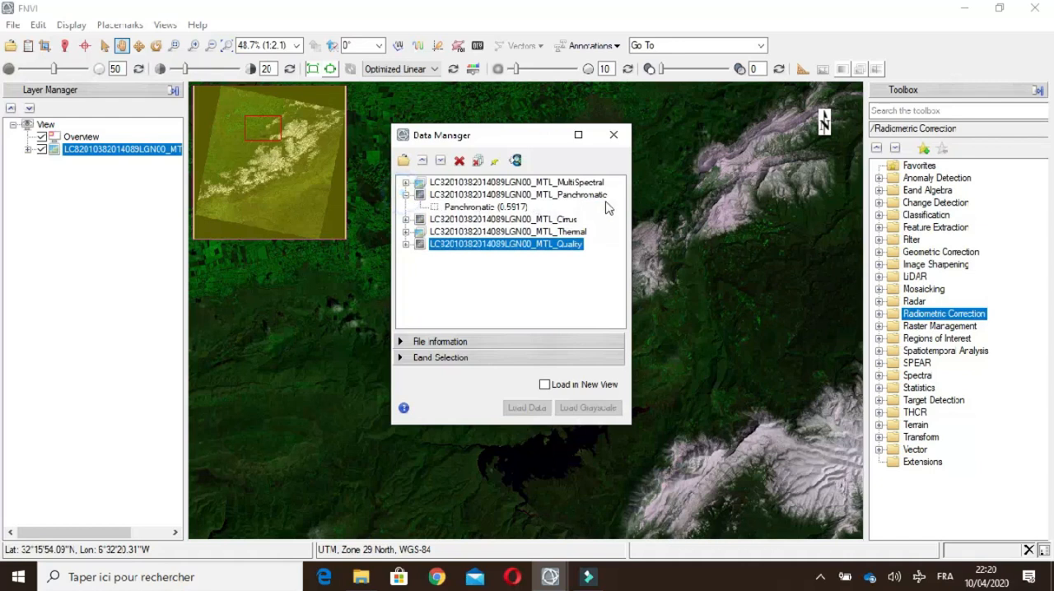
{"action": "left_click", "coordinate": [405, 194]}
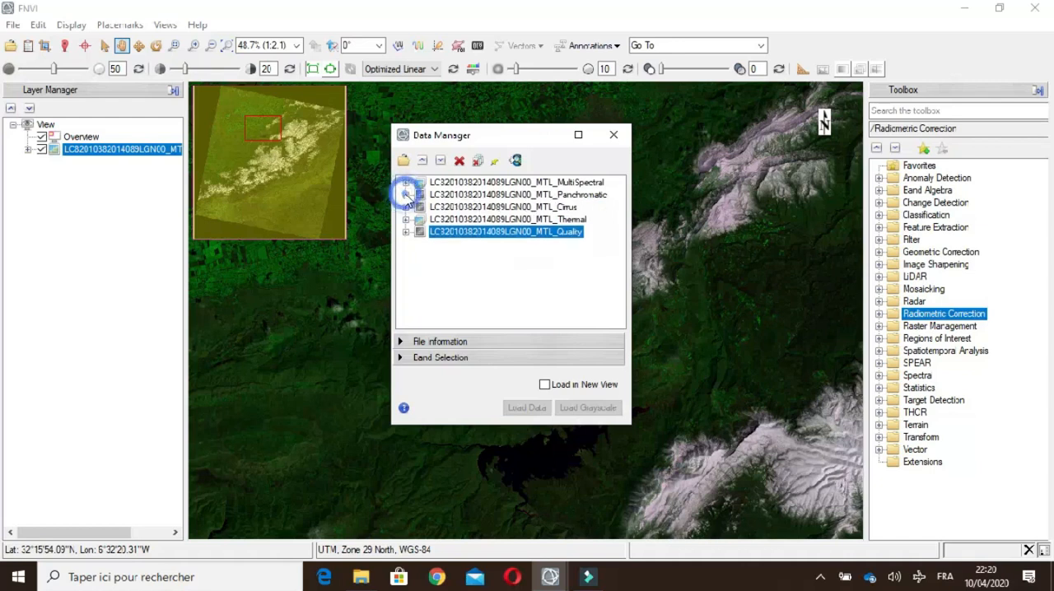
{"action": "left_click", "coordinate": [557, 219]}
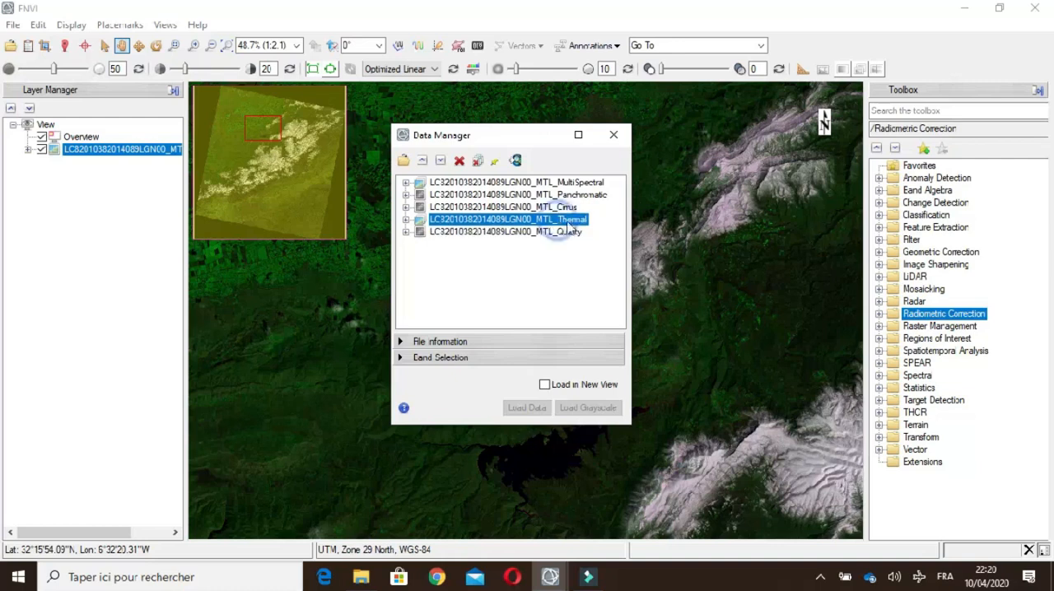
{"action": "left_click", "coordinate": [405, 219]}
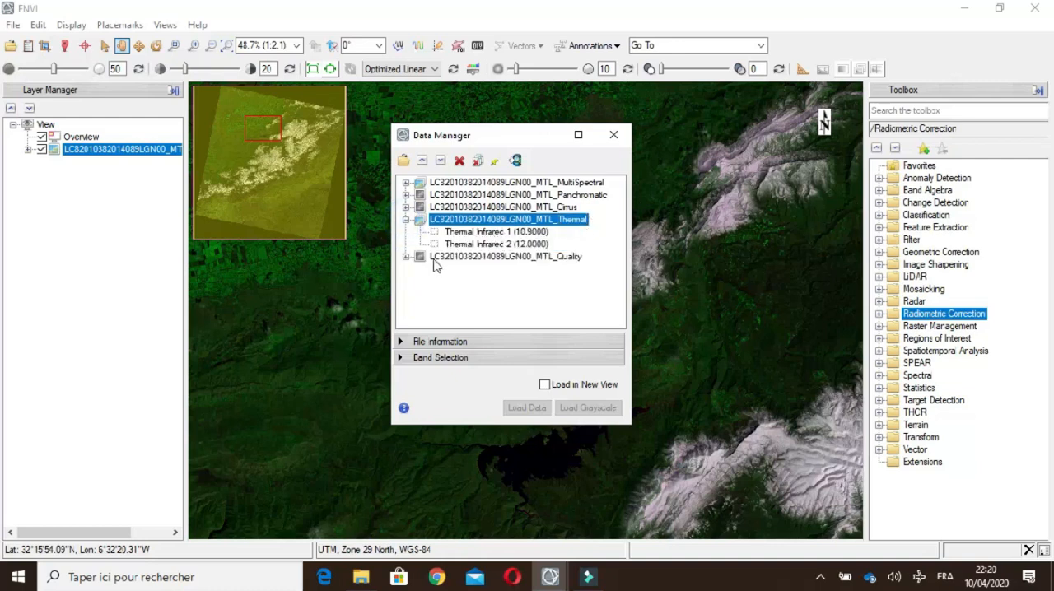
{"action": "left_click", "coordinate": [404, 219]}
{"action": "left_click", "coordinate": [406, 231]}
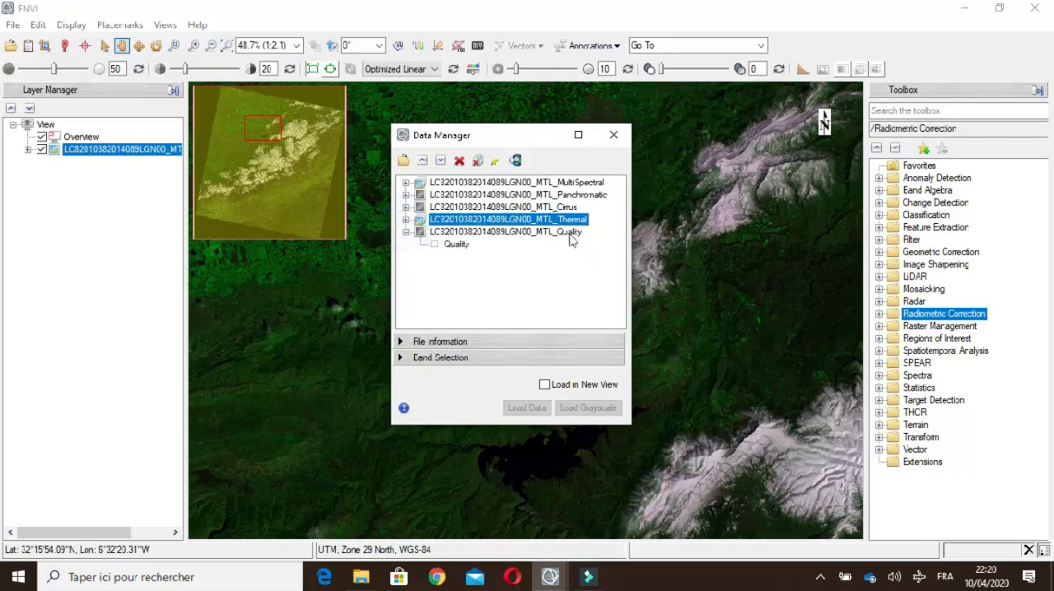
{"action": "left_click", "coordinate": [405, 231]}
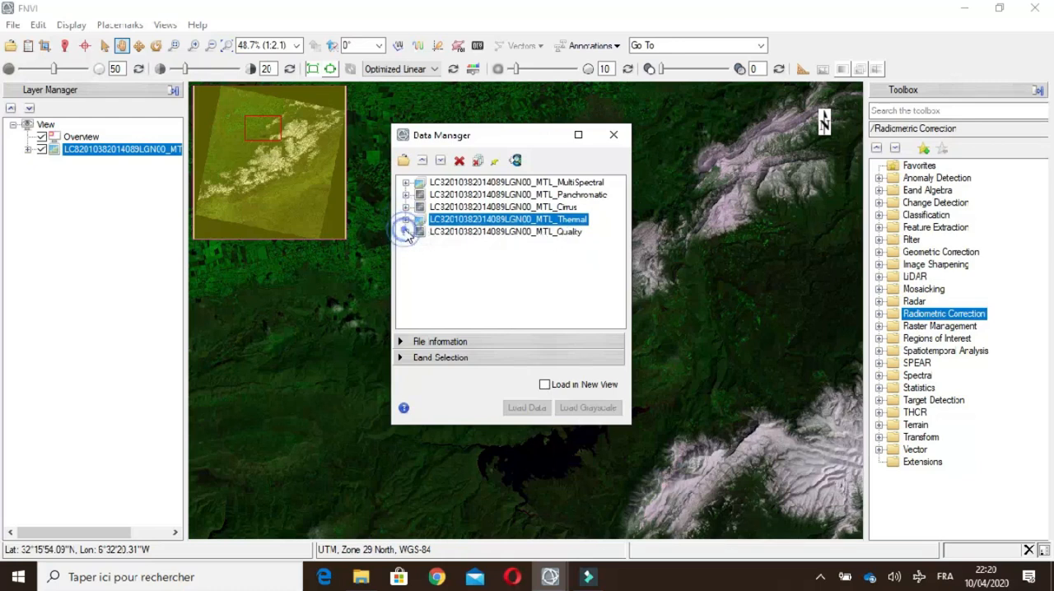
Step: Expand and select the MultiSpectral dataset in the Data Manager and show its file information
{"action": "left_click", "coordinate": [405, 183]}
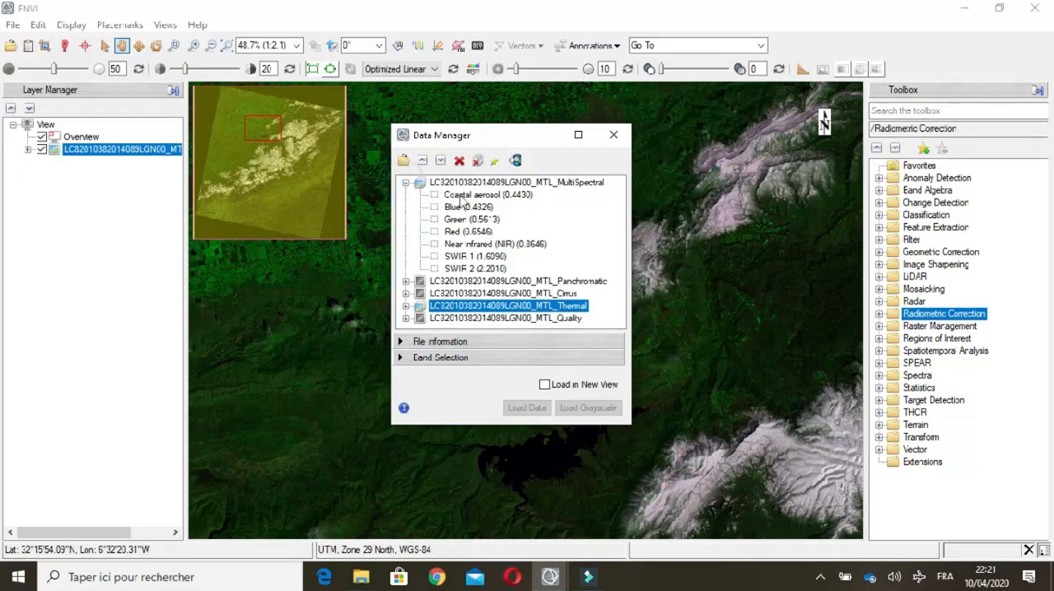
{"action": "left_click", "coordinate": [520, 183]}
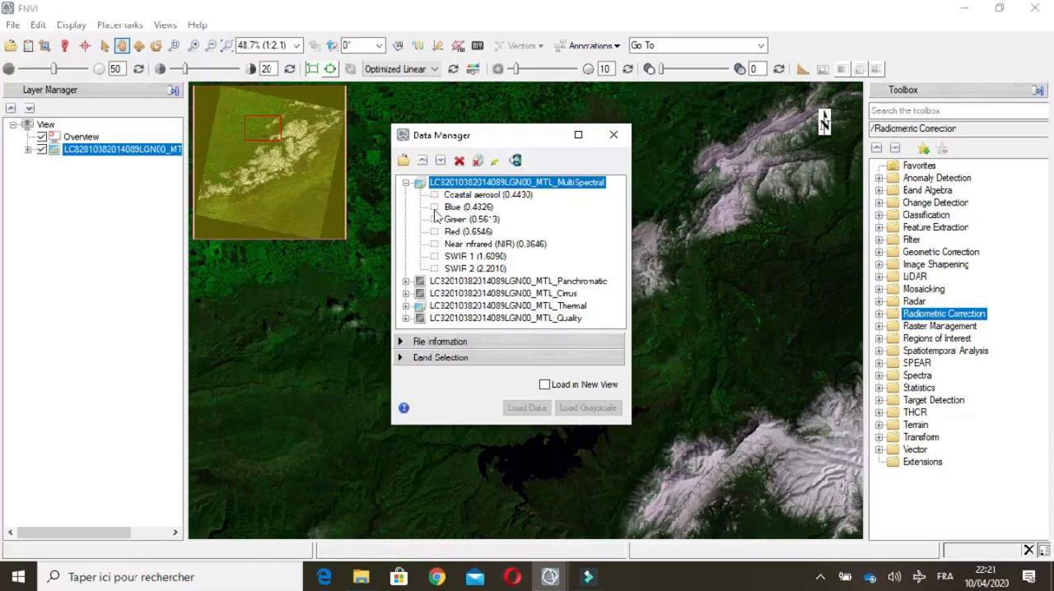
{"action": "left_click_drag", "start_coordinate": [498, 144], "coordinate": [450, 107]}
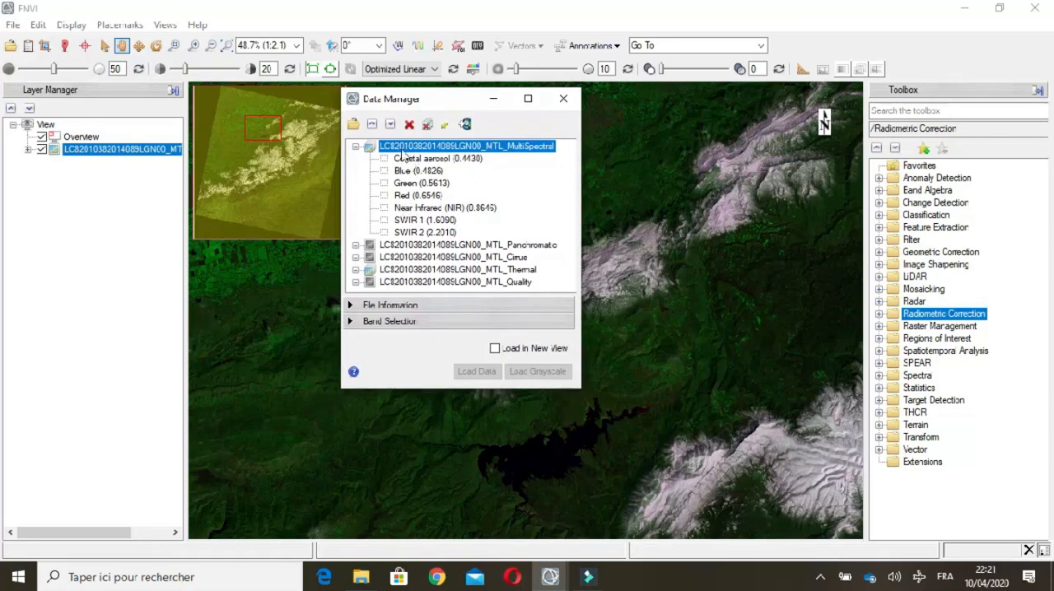
{"action": "left_click", "coordinate": [350, 305]}
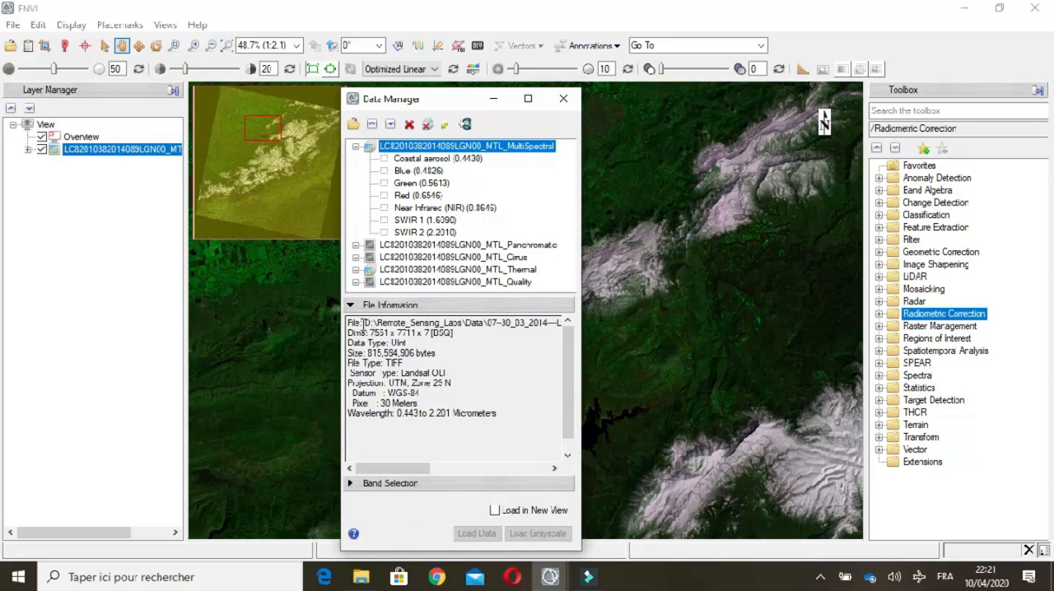
Step: Examine the MultiSpectral dataset's file information: file path, dimensions, data type, size, file type and projection zone
{"action": "left_click_drag", "start_coordinate": [363, 323], "coordinate": [444, 319]}
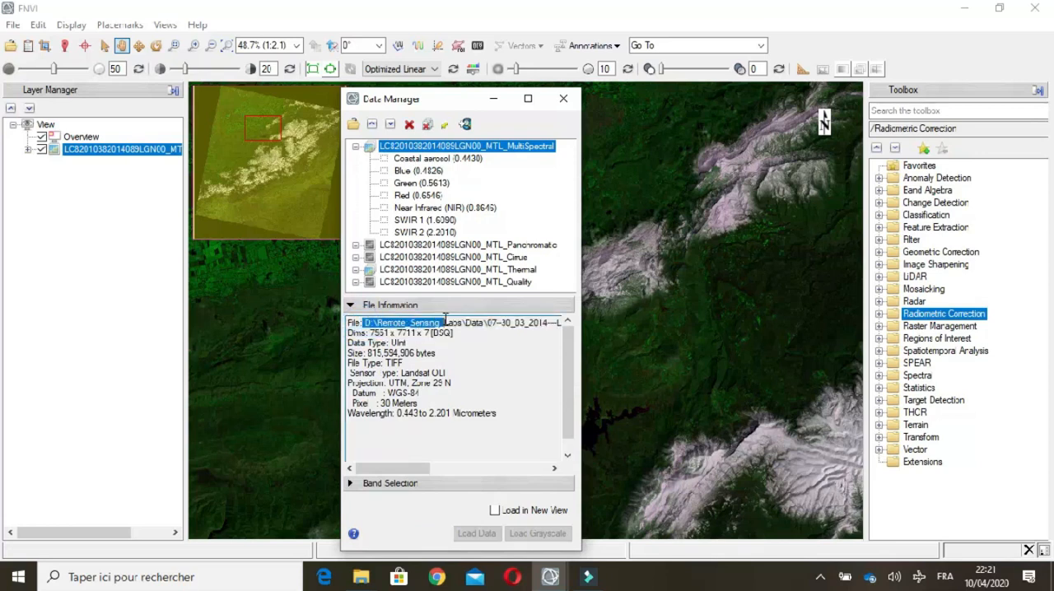
{"action": "left_click_drag", "start_coordinate": [369, 332], "coordinate": [348, 343]}
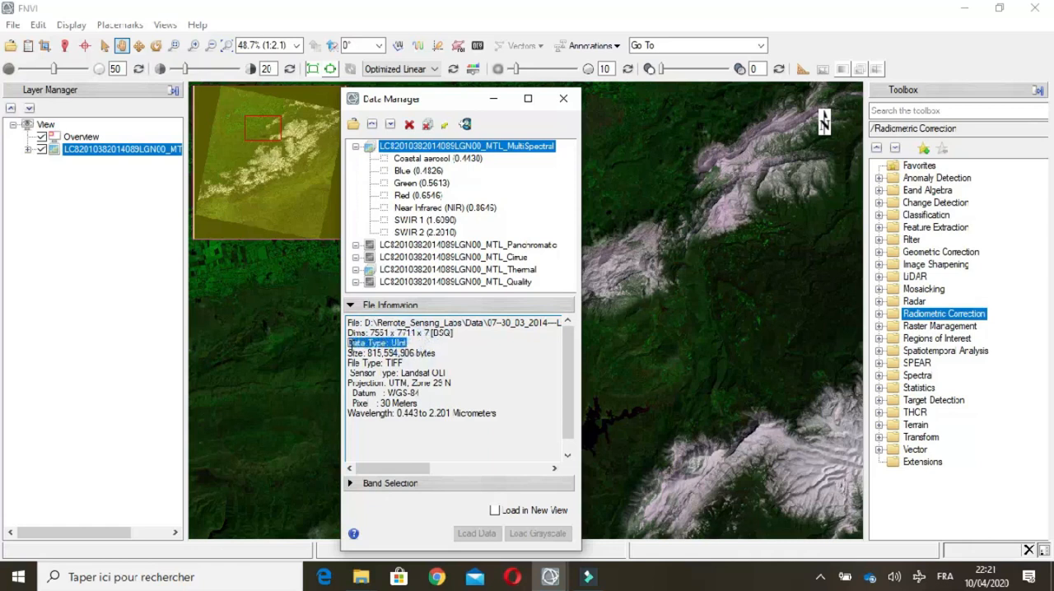
{"action": "left_click", "coordinate": [354, 345]}
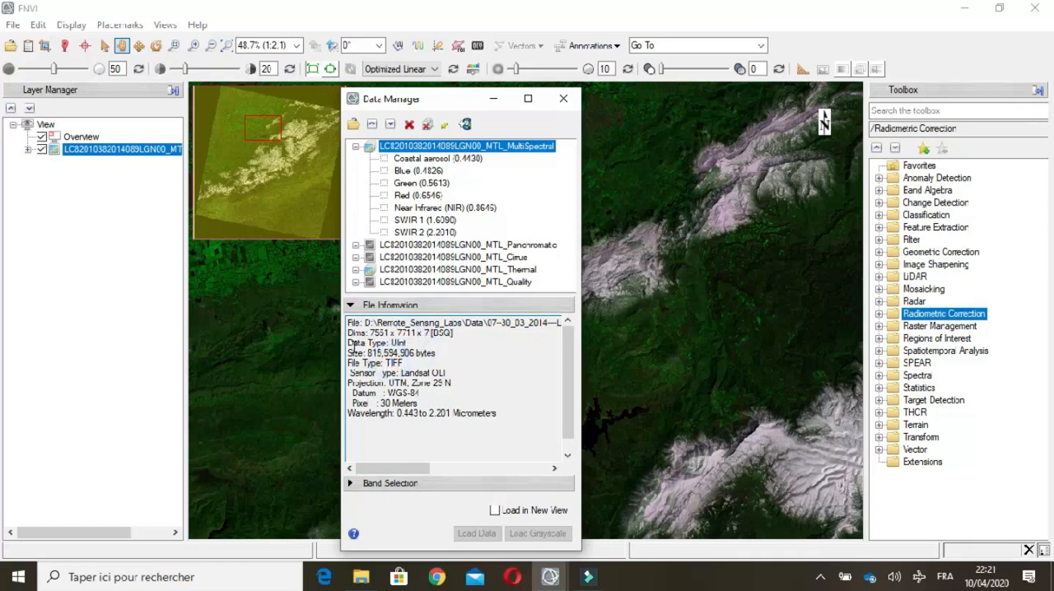
{"action": "double_click", "coordinate": [390, 343]}
{"action": "left_click_drag", "start_coordinate": [373, 353], "coordinate": [405, 364]}
{"action": "left_click_drag", "start_coordinate": [412, 383], "coordinate": [452, 382]}
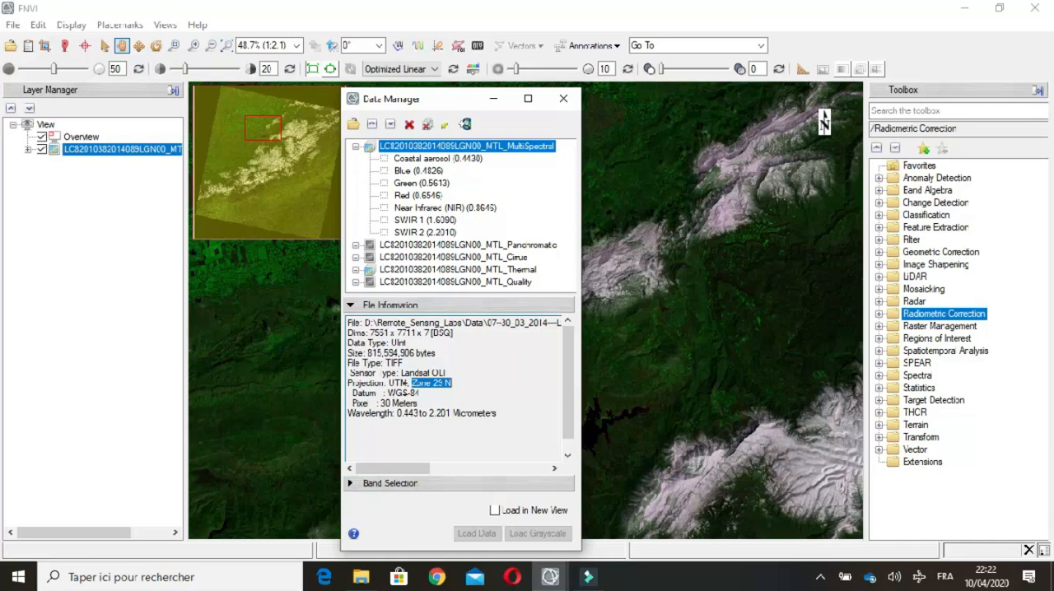
Step: Load the MultiSpectral dataset with Red (0.6546) as red, Near Infrared (0.8646) as green and Blue (0.4826) as blue
{"action": "left_click", "coordinate": [382, 309]}
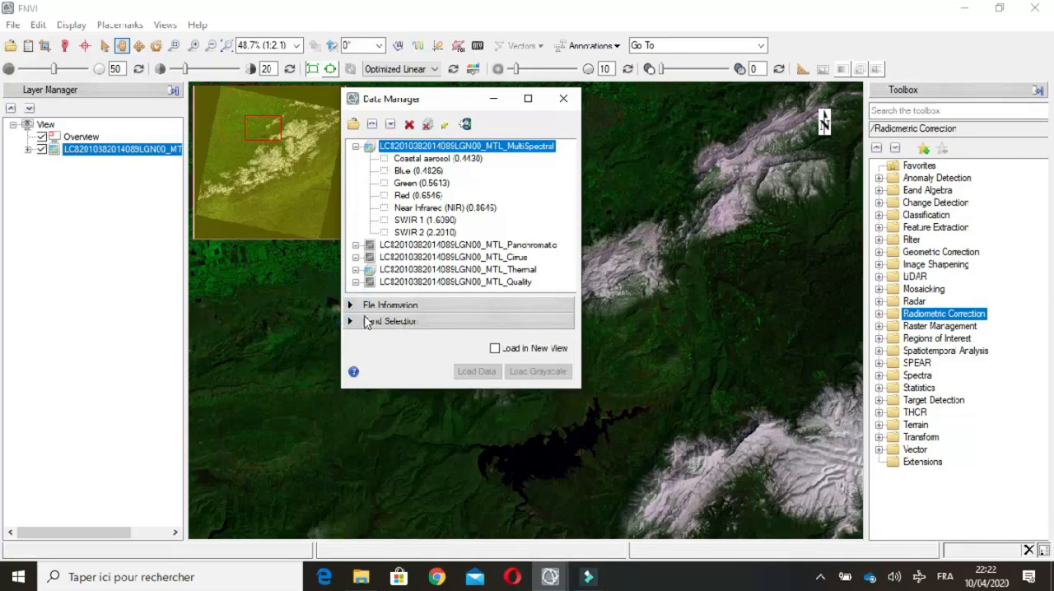
{"action": "left_click", "coordinate": [355, 324]}
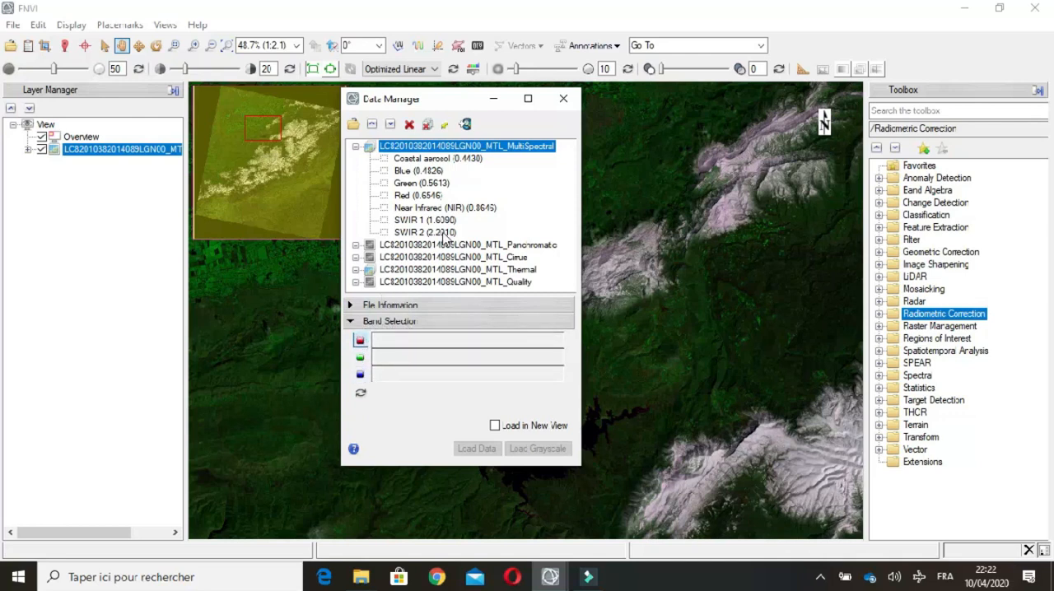
{"action": "left_click", "coordinate": [393, 338]}
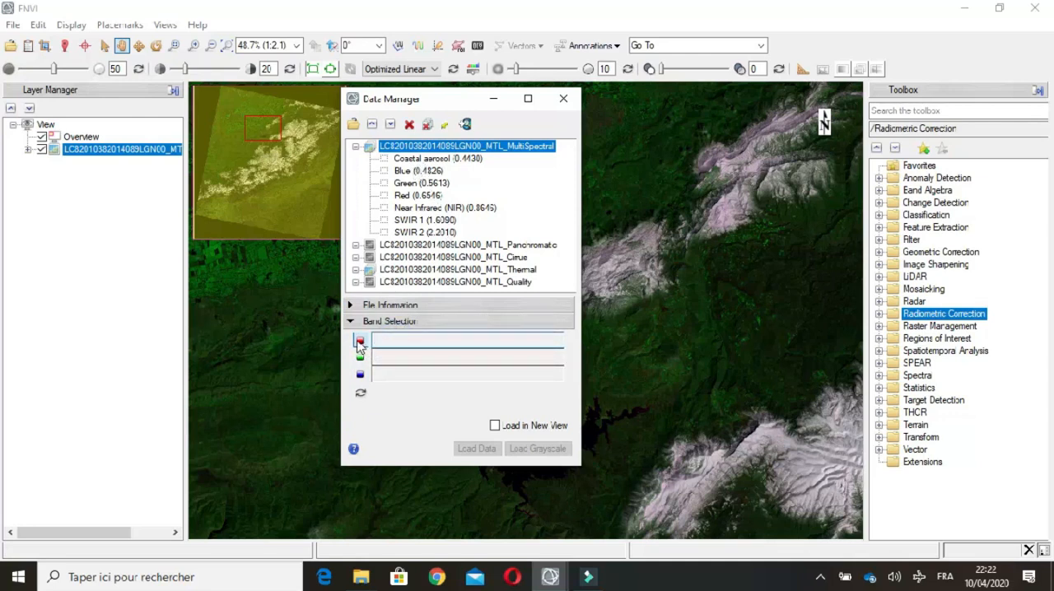
{"action": "left_click", "coordinate": [407, 197]}
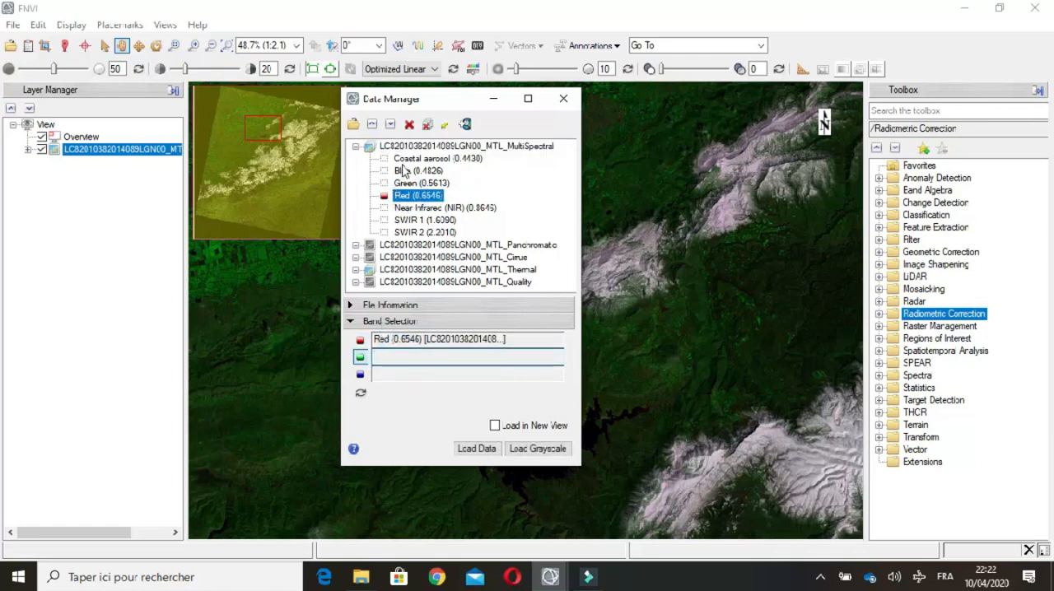
{"action": "left_click", "coordinate": [423, 211]}
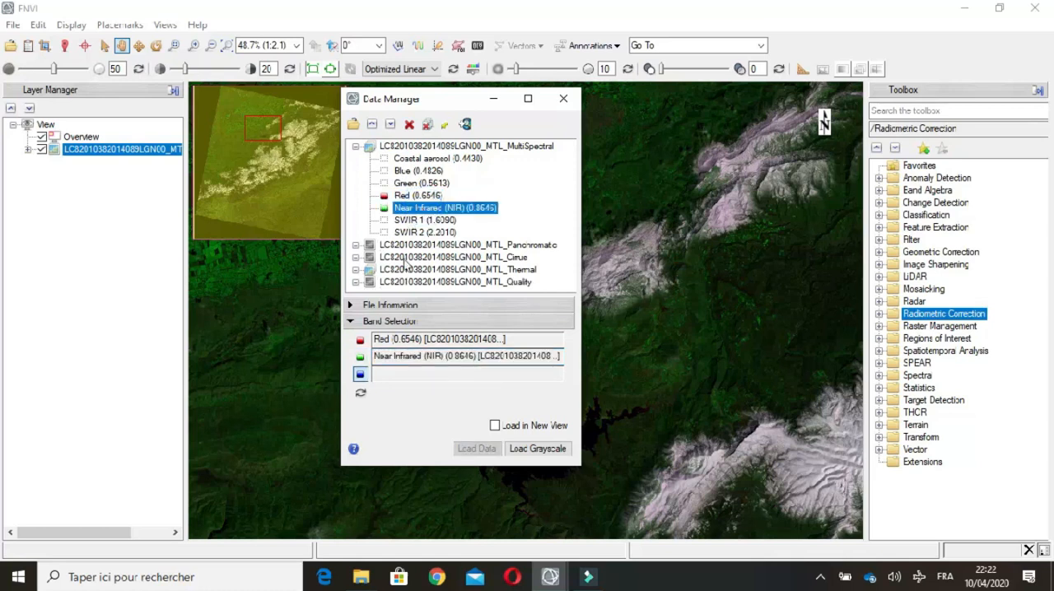
{"action": "left_click", "coordinate": [408, 374]}
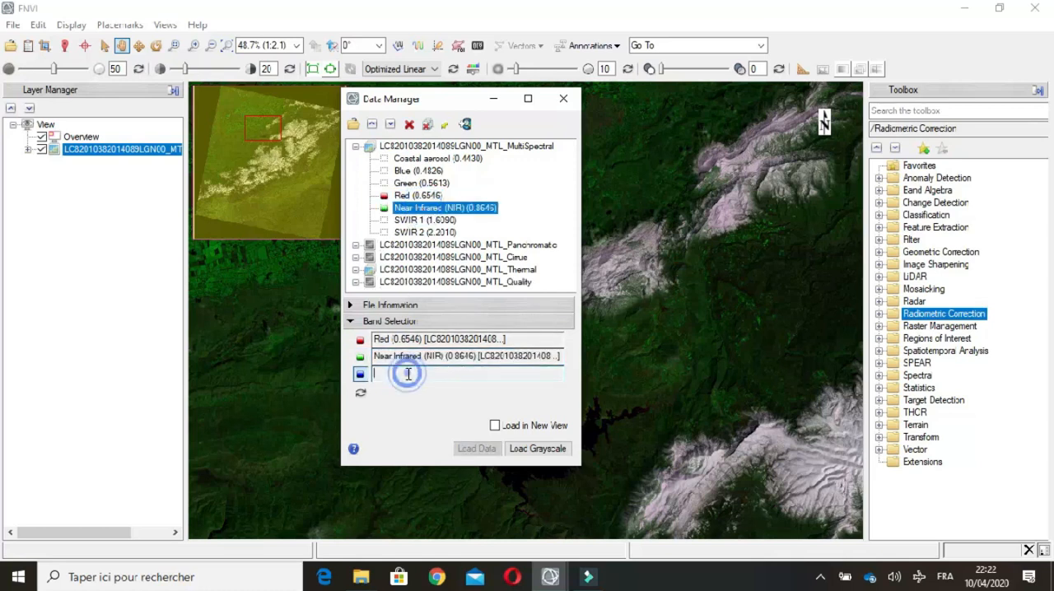
{"action": "left_click", "coordinate": [417, 170]}
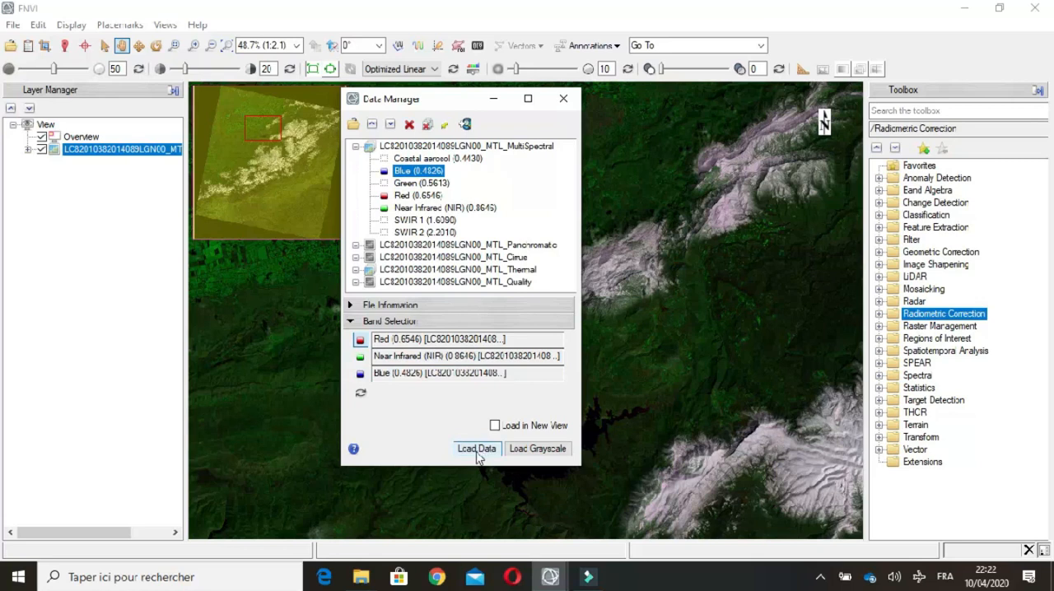
{"action": "left_click", "coordinate": [477, 451]}
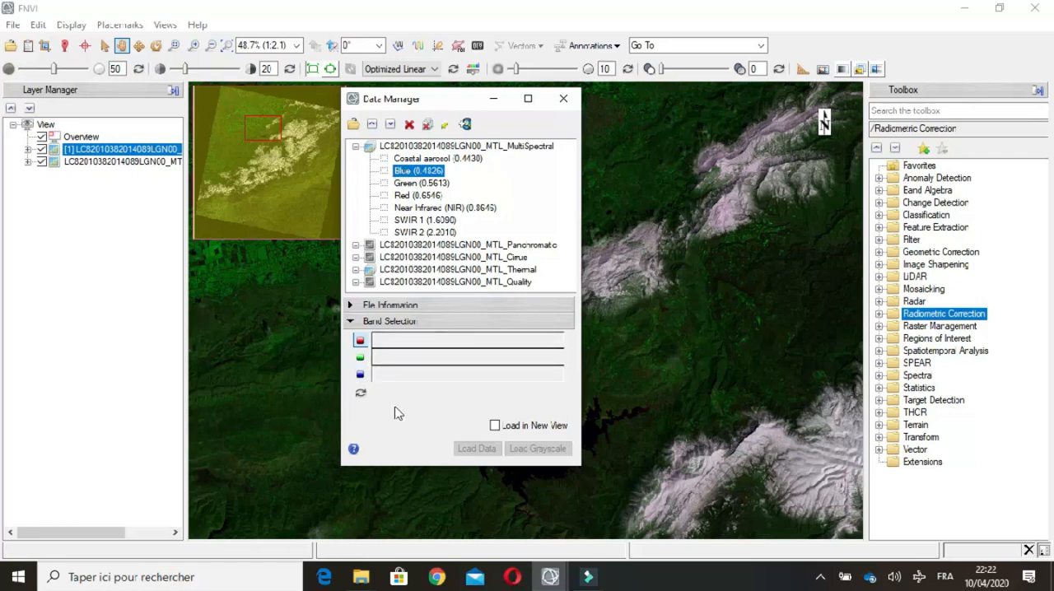
Step: Load the Green (0.5613) band as a grayscale layer and expand that layer in the Layer Manager
{"action": "left_click", "coordinate": [421, 183]}
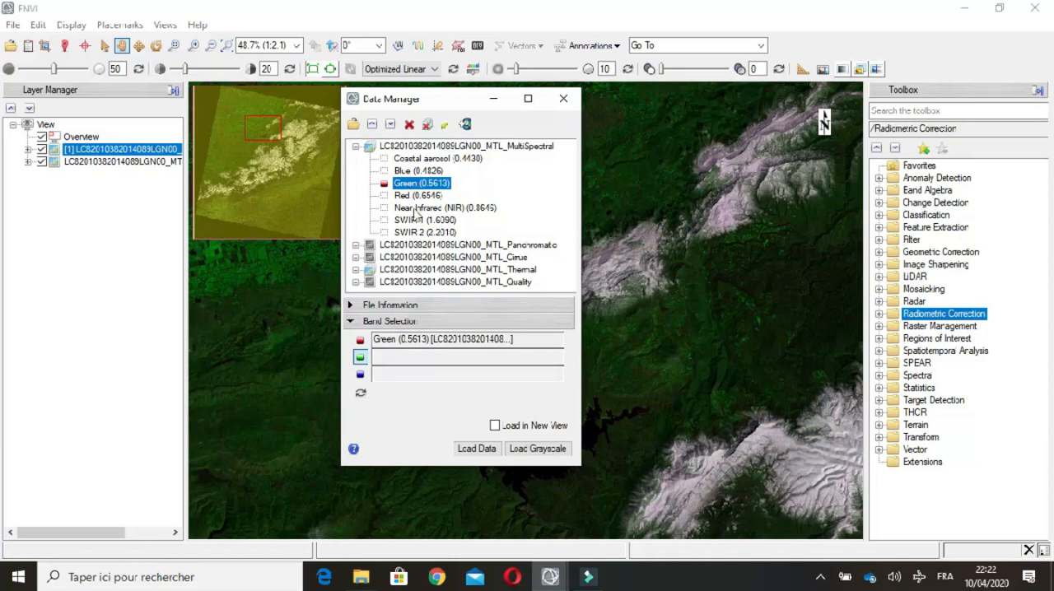
{"action": "left_click", "coordinate": [537, 449]}
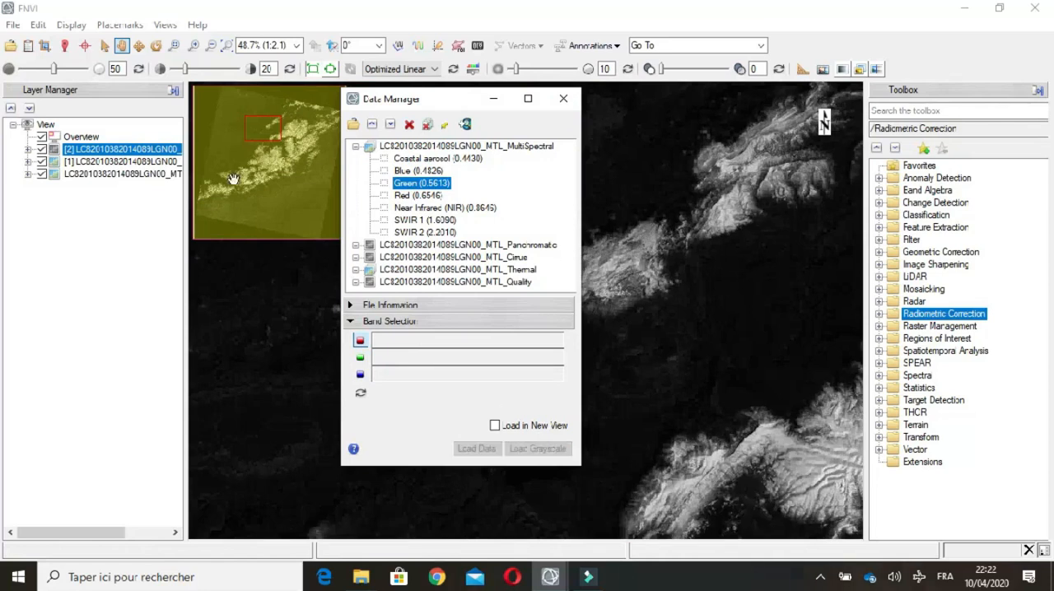
{"action": "left_click", "coordinate": [31, 149]}
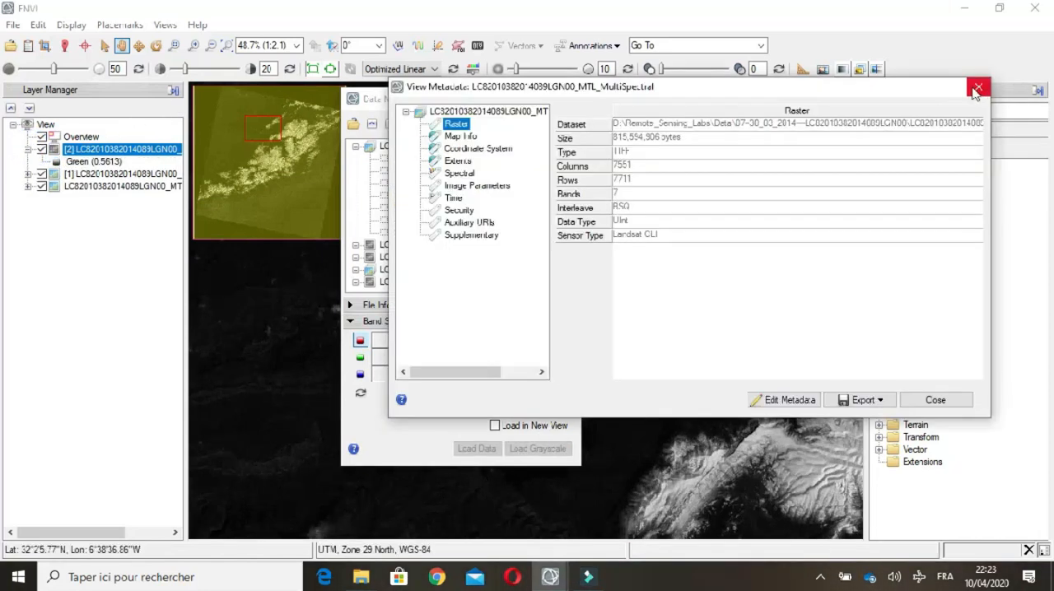
{"action": "left_click", "coordinate": [975, 87]}
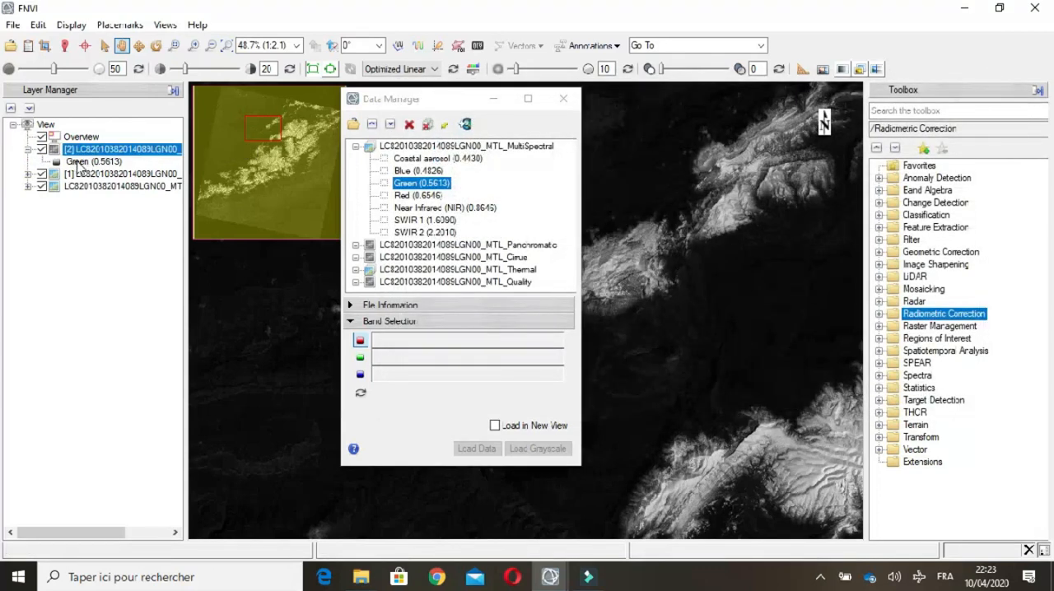
Step: Minimise the Data Manager, centre the image on the lake, and hide the Overview and the grayscale layer
{"action": "left_click", "coordinate": [493, 98]}
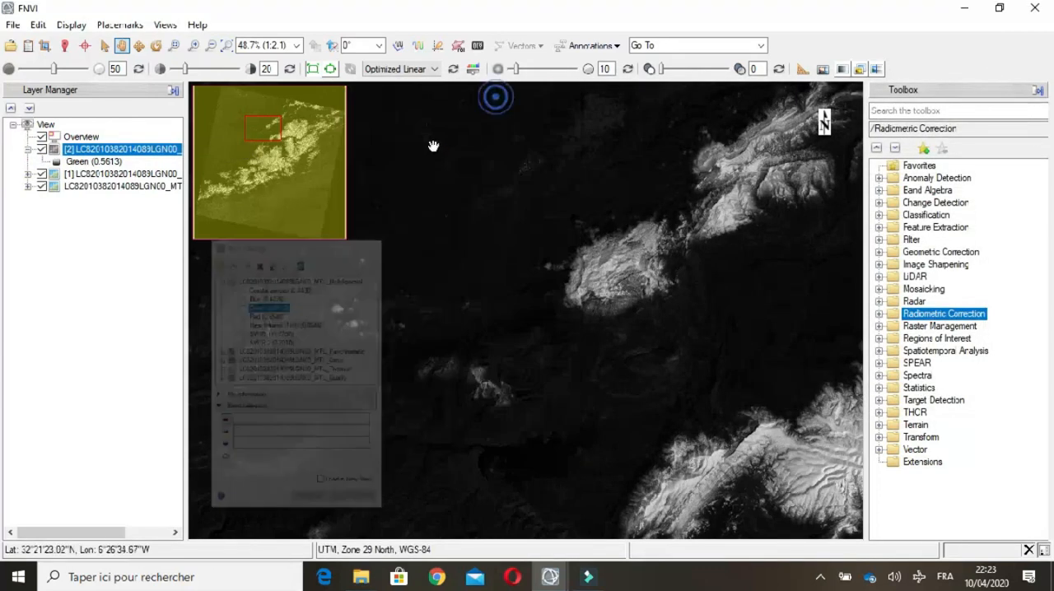
{"action": "left_click_drag", "start_coordinate": [512, 360], "coordinate": [414, 281]}
{"action": "left_click_drag", "start_coordinate": [555, 397], "coordinate": [500, 305]}
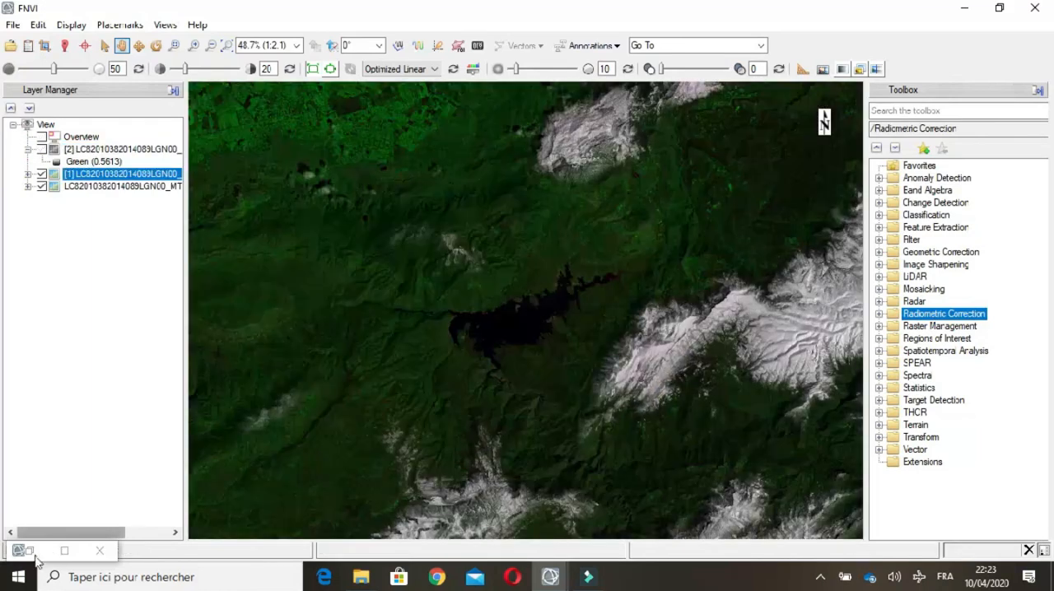
Step: Load the Red, Green and Blue bands of the MultiSpectral dataset as a natural-colour composite in a new view
{"action": "left_click", "coordinate": [28, 551]}
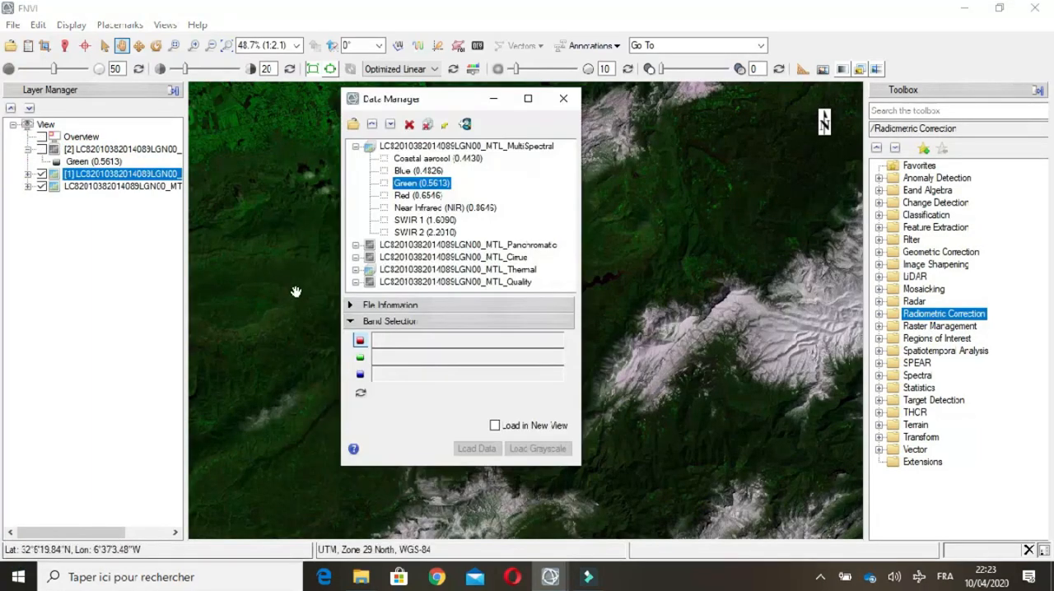
{"action": "left_click", "coordinate": [421, 208]}
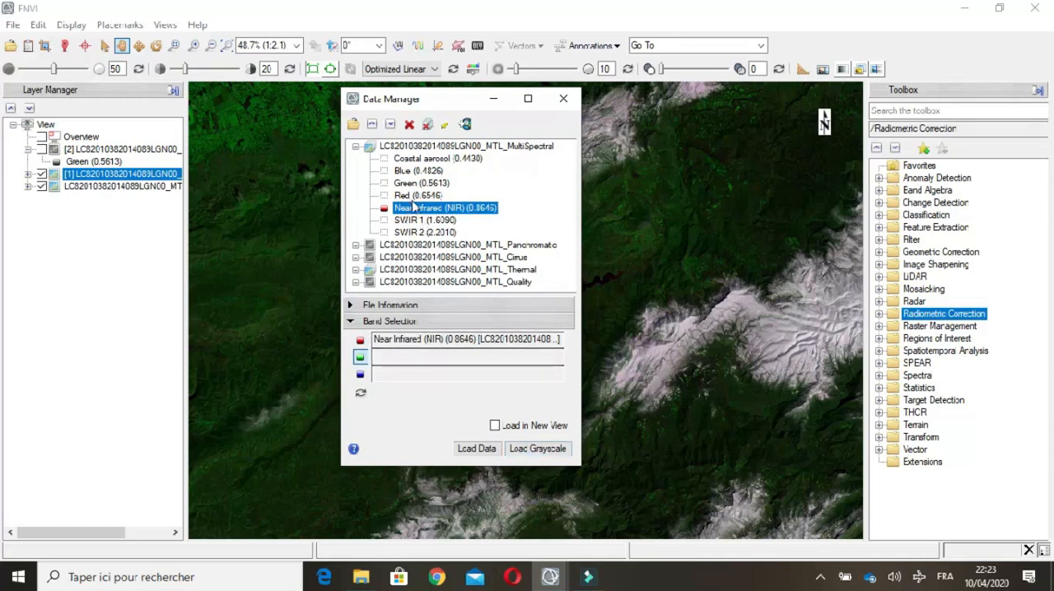
{"action": "left_click", "coordinate": [494, 425]}
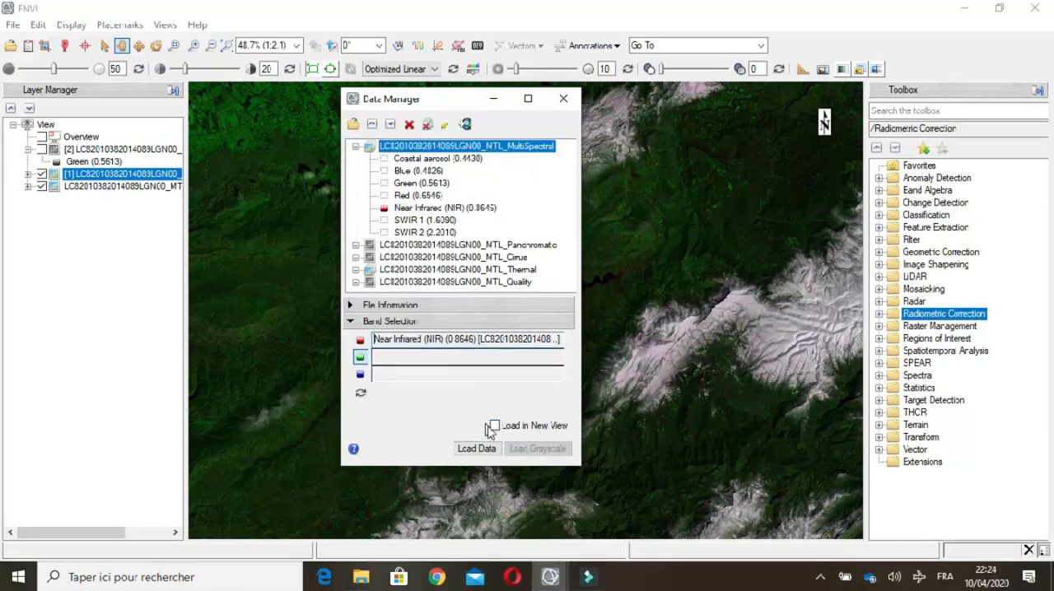
{"action": "left_click", "coordinate": [494, 425]}
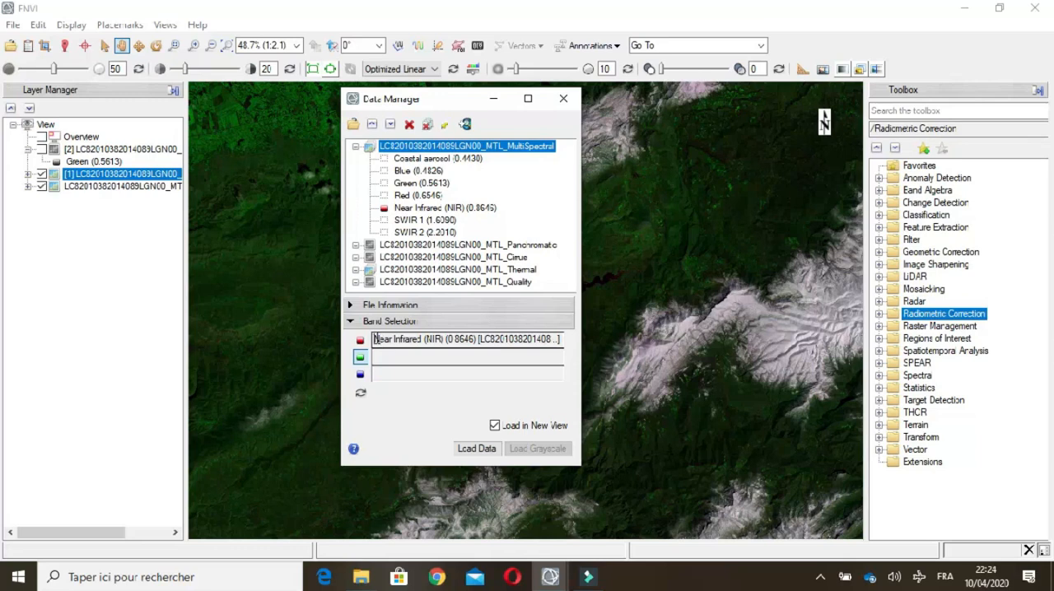
{"action": "left_click", "coordinate": [418, 199]}
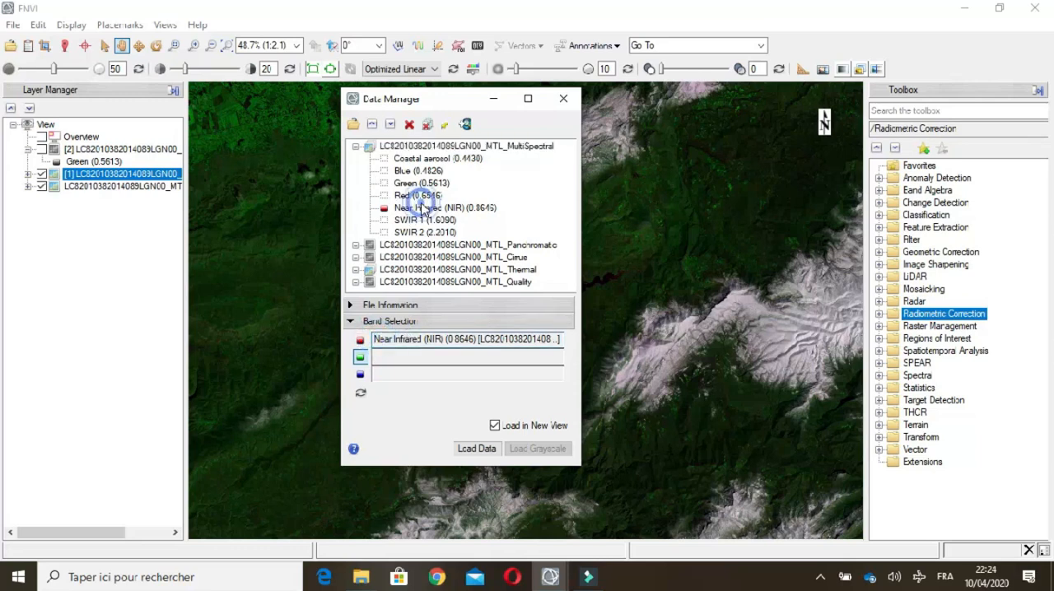
{"action": "left_click", "coordinate": [418, 195]}
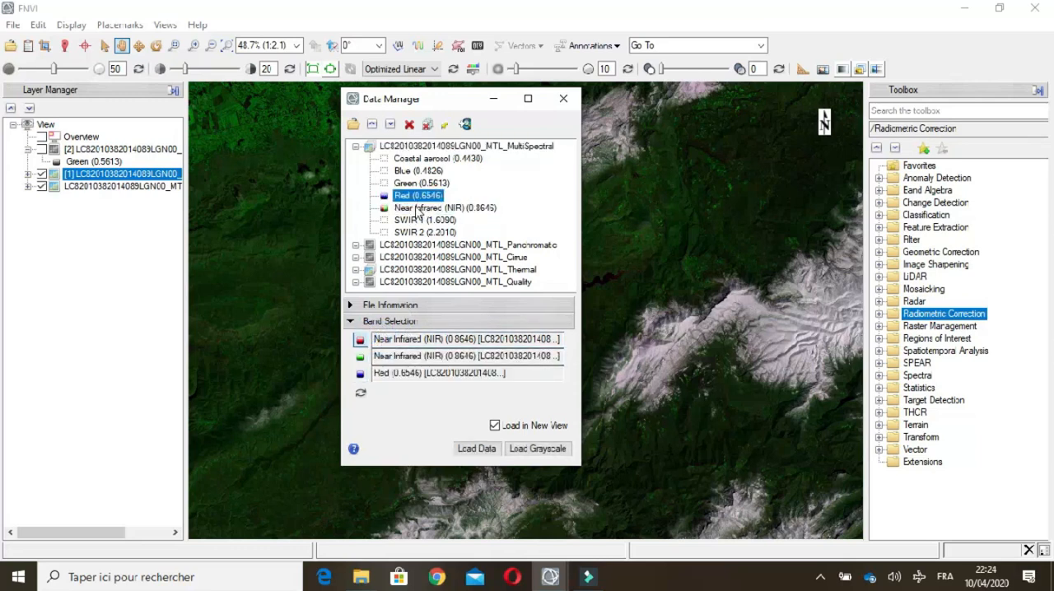
{"action": "left_click", "coordinate": [405, 183]}
{"action": "left_click", "coordinate": [405, 171]}
{"action": "left_click", "coordinate": [486, 449]}
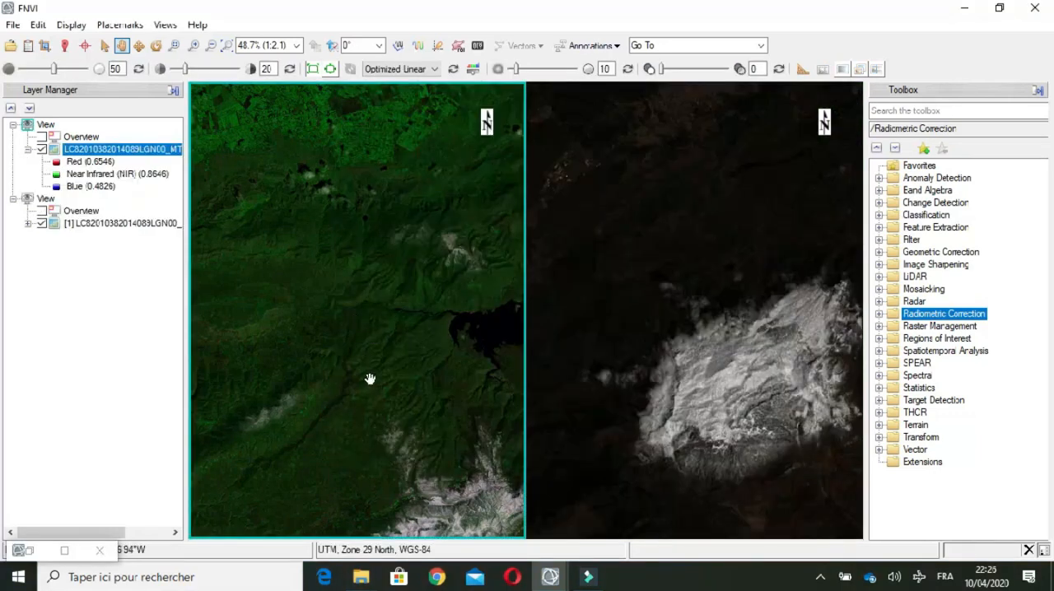
Step: Select each of the two views in turn to compare the false-colour and natural-colour composites
{"action": "left_click", "coordinate": [47, 125]}
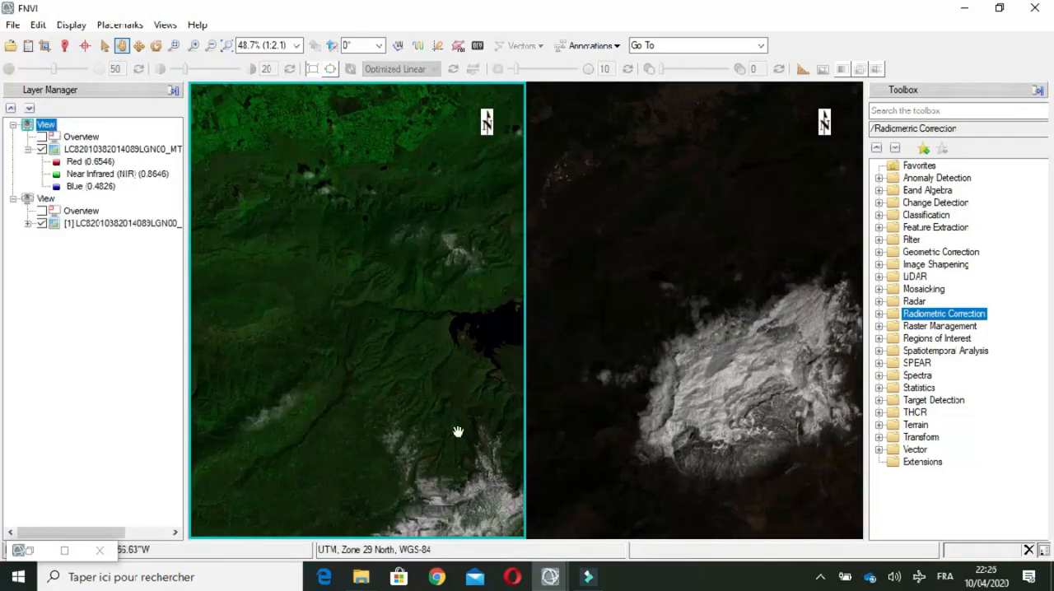
{"action": "left_click", "coordinate": [45, 199]}
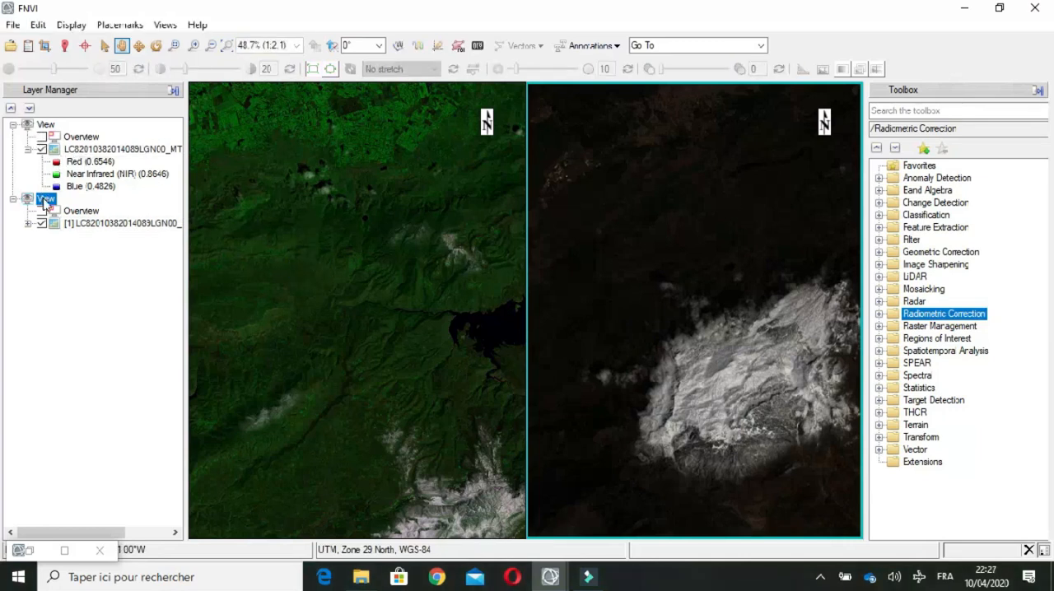
{"action": "left_click", "coordinate": [46, 126]}
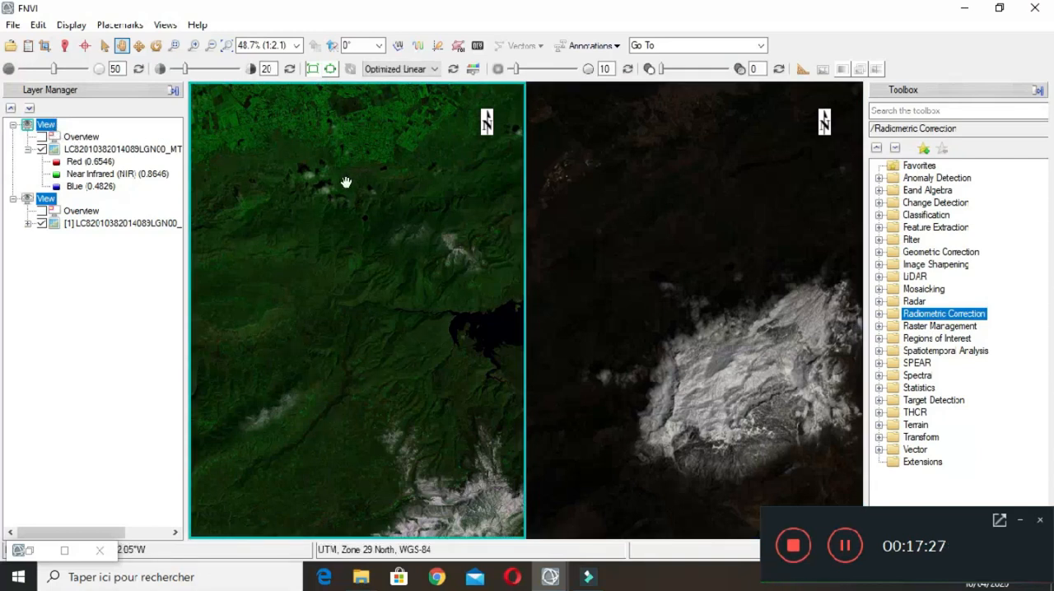
{"action": "left_click", "coordinate": [47, 199]}
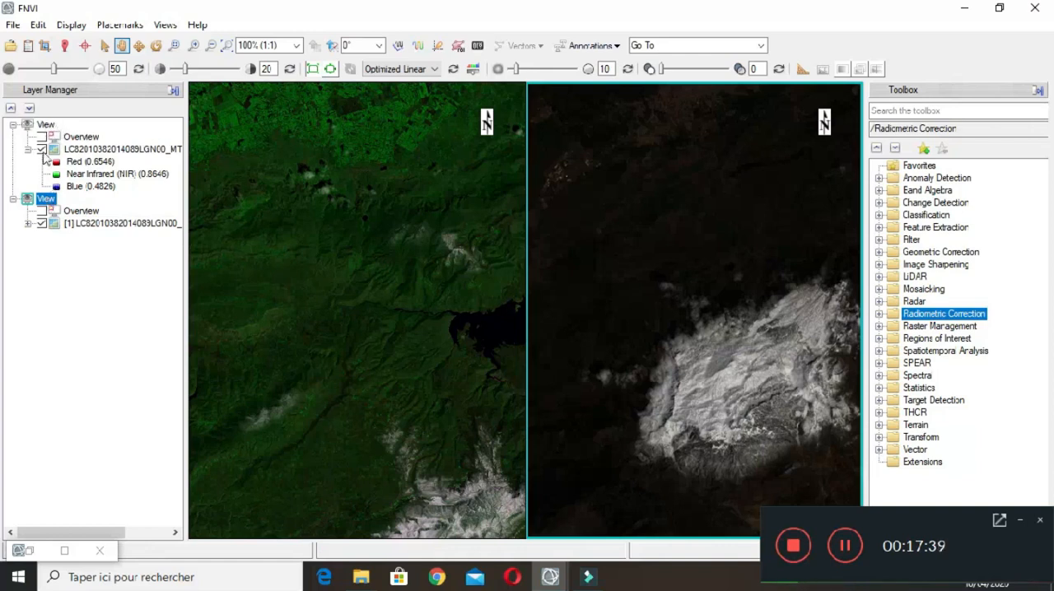
Step: Rename the first view "View1: Fausse CC" and the second view "View2: CC naturelle"
{"action": "left_click", "coordinate": [46, 125]}
{"action": "right_click", "coordinate": [47, 125]}
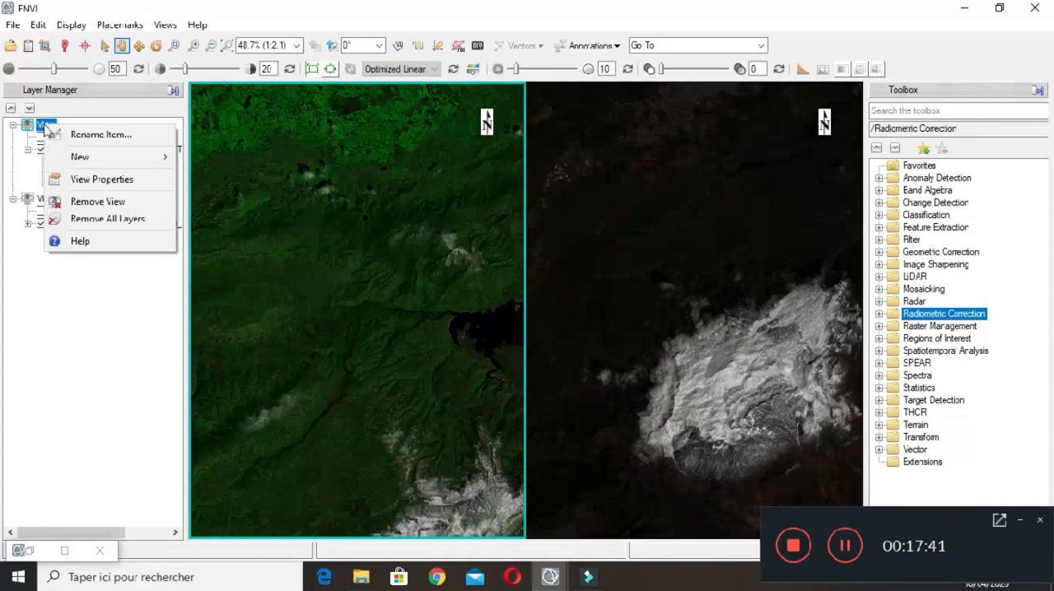
{"action": "mouse_move", "coordinate": [84, 163]}
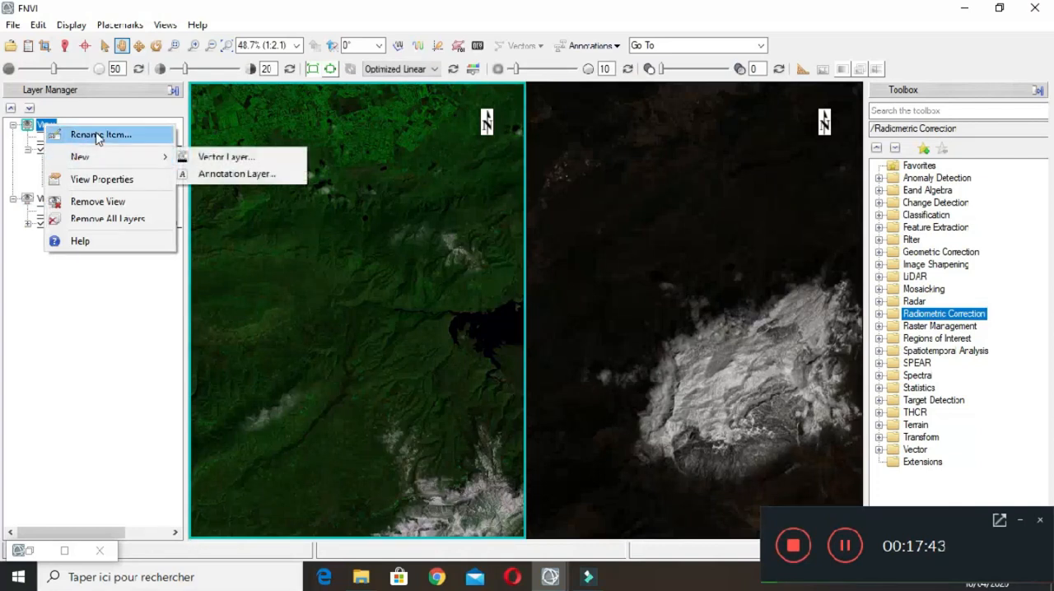
{"action": "left_click", "coordinate": [92, 134]}
{"action": "left_click", "coordinate": [180, 122]}
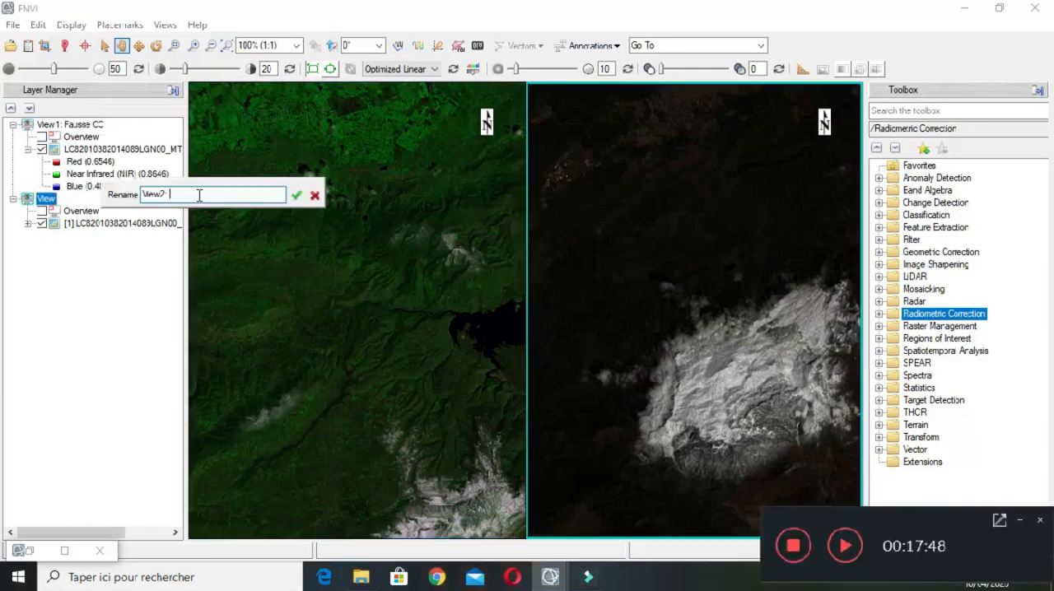
{"action": "type", "text": ": CC naturelle"}
{"action": "key", "text": "Return"}
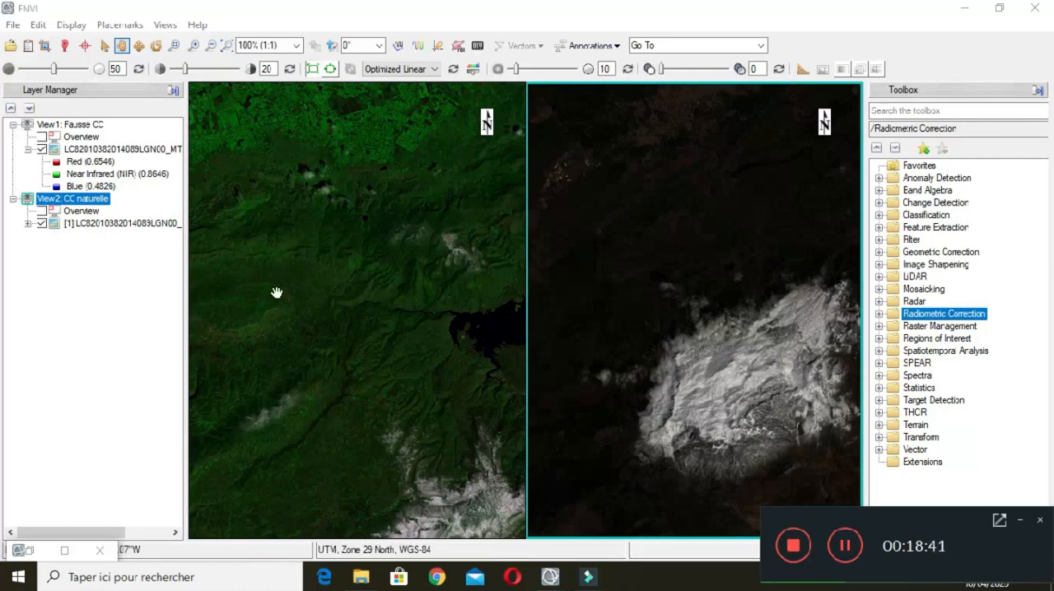
Step: Switch the display layout back to One View
{"action": "left_click", "coordinate": [162, 25]}
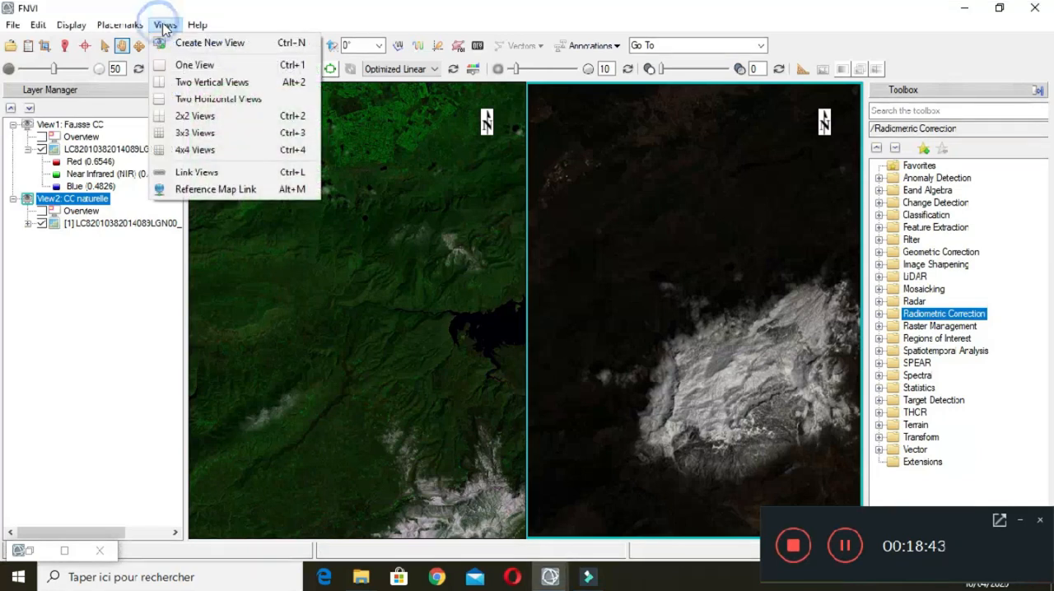
{"action": "left_click", "coordinate": [189, 66]}
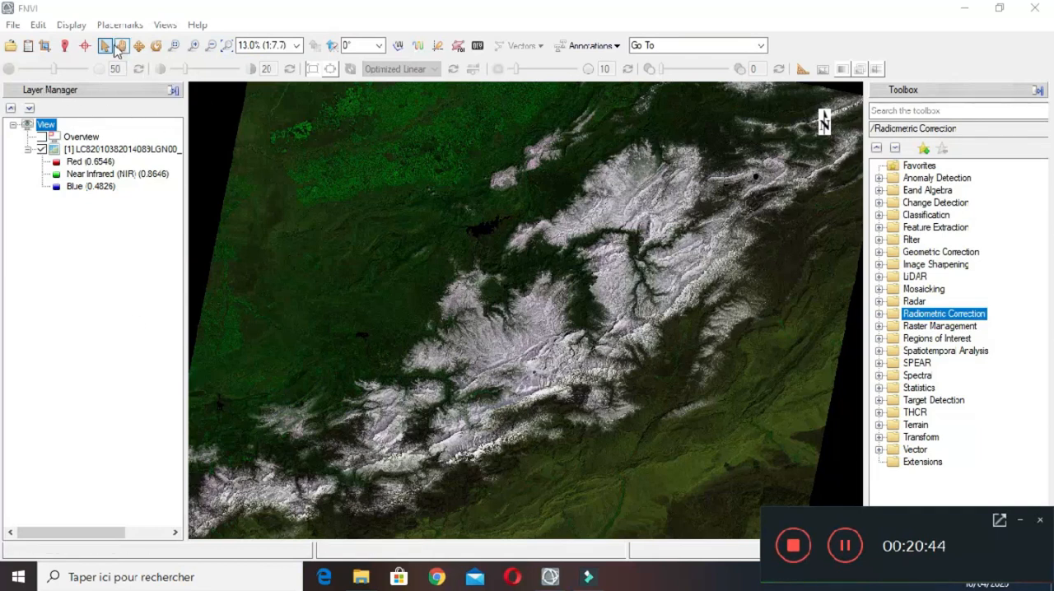
Step: Show the cursor values and plot an Arbitrary Profile along a near-horizontal transect across the green farmland in the image's northwest
{"action": "left_click", "coordinate": [66, 47]}
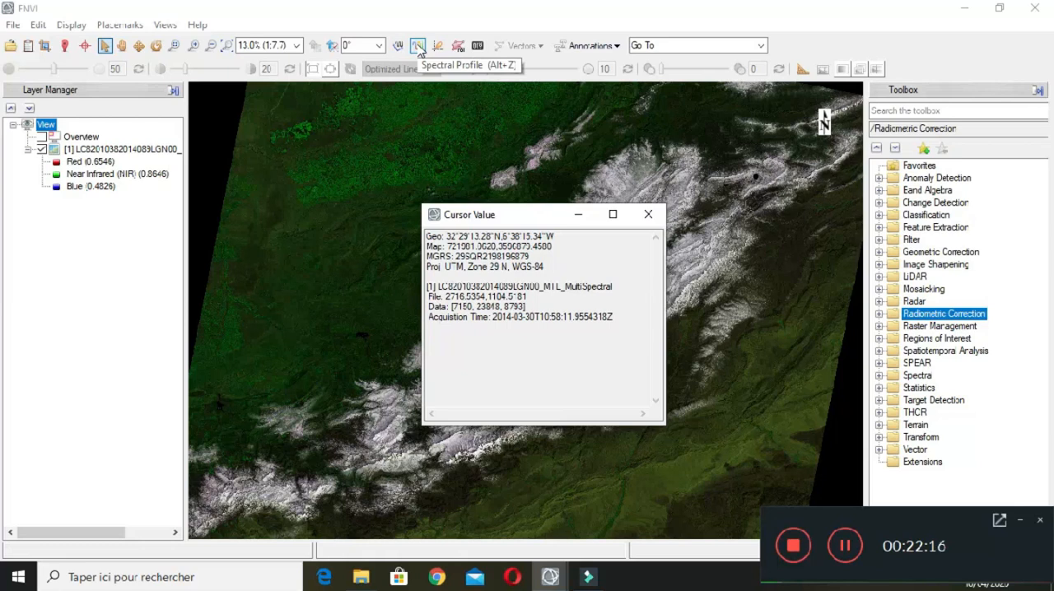
{"action": "left_click", "coordinate": [398, 46]}
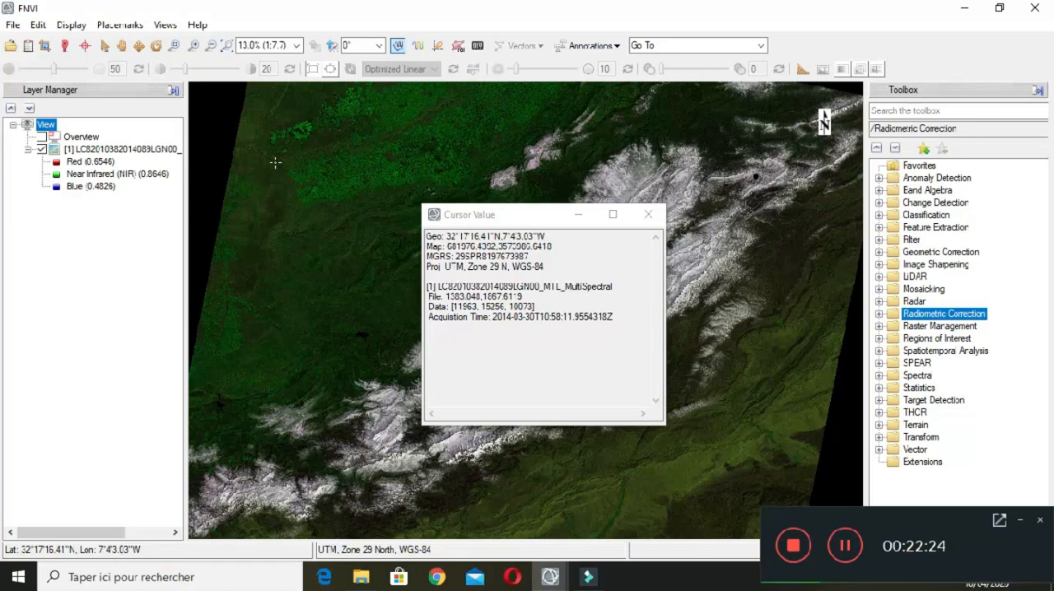
{"action": "left_click", "coordinate": [275, 163]}
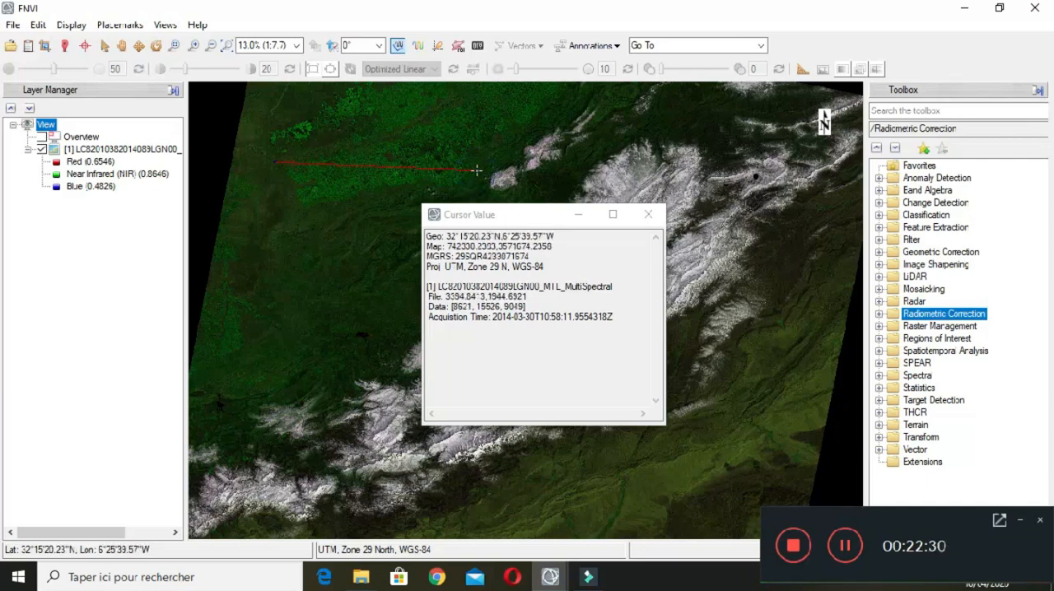
{"action": "double_click", "coordinate": [476, 170]}
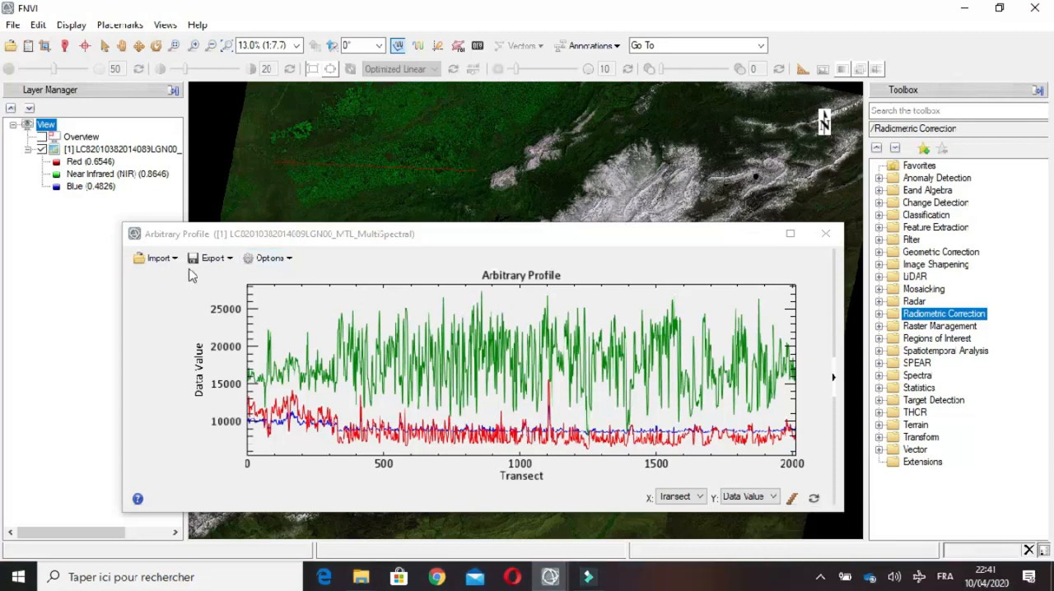
Step: Review the Arbitrary Profile's export formats, then display the plot legend and reposition it so the full band names fit
{"action": "left_click", "coordinate": [212, 257]}
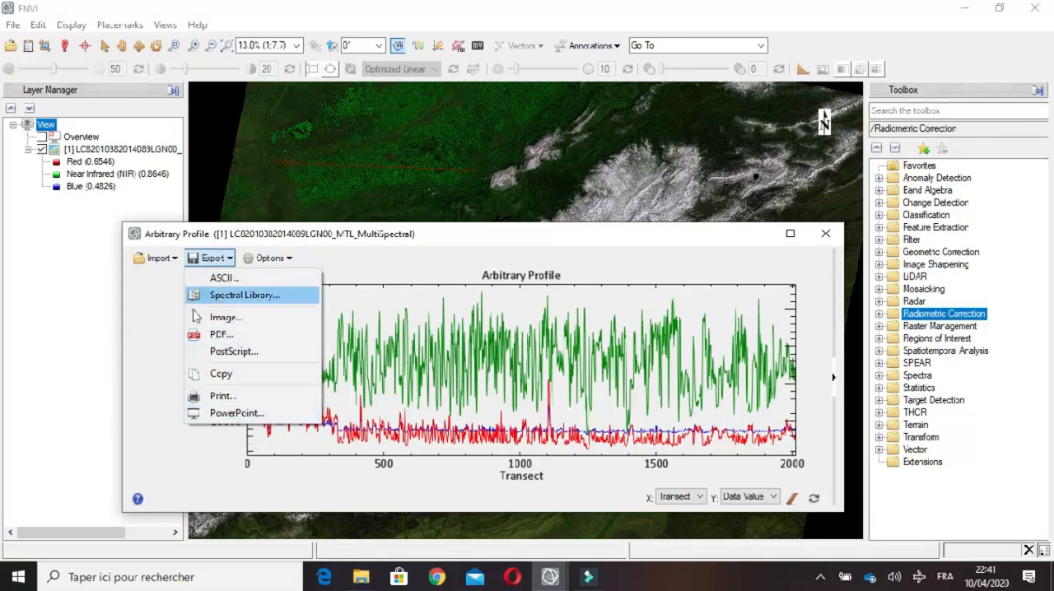
{"action": "left_click", "coordinate": [372, 259]}
{"action": "left_click", "coordinate": [287, 259]}
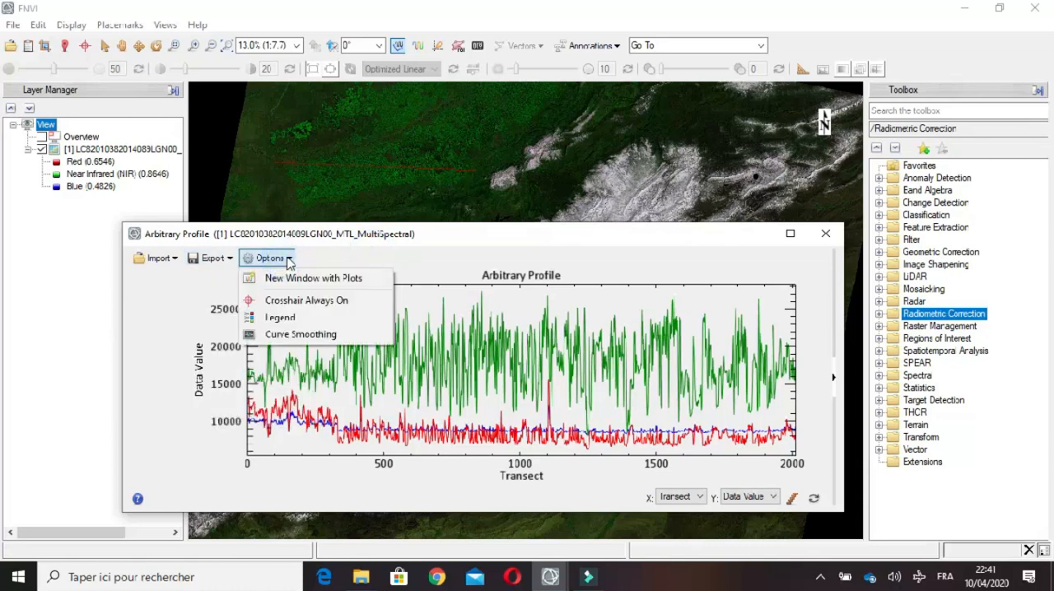
{"action": "left_click", "coordinate": [292, 317]}
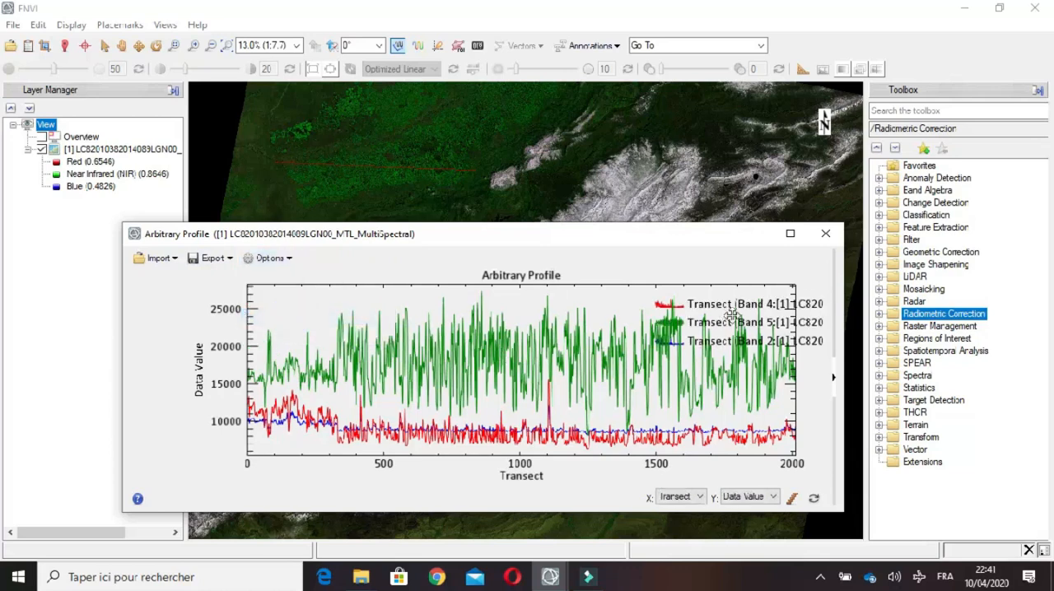
{"action": "left_click_drag", "start_coordinate": [653, 303], "coordinate": [555, 313]}
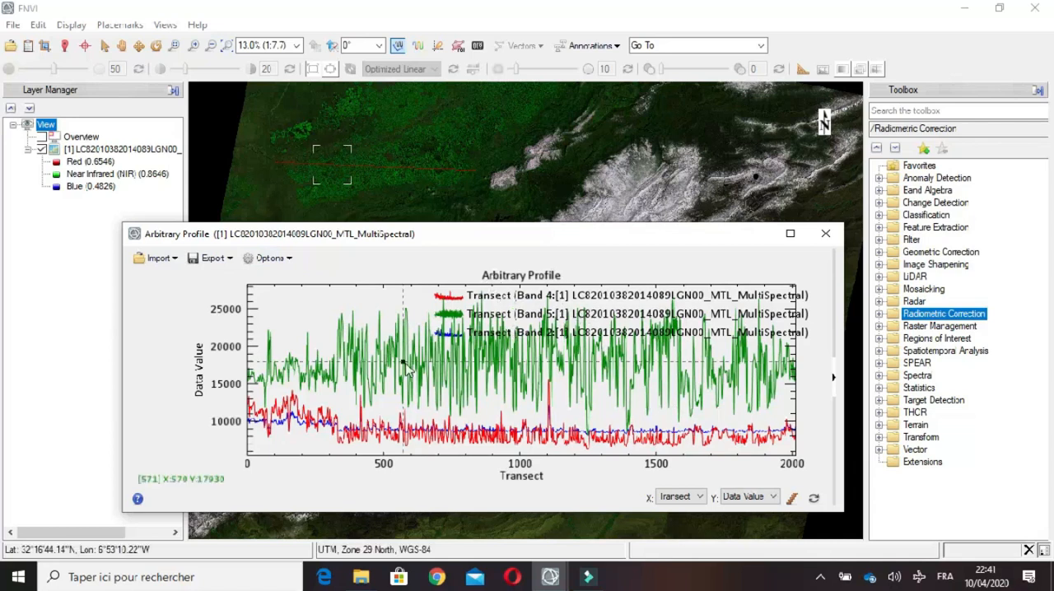
Step: Toggle Crosshair Always On off and on again, and trace the crosshair along the profile curves to read their data values
{"action": "left_click", "coordinate": [269, 257]}
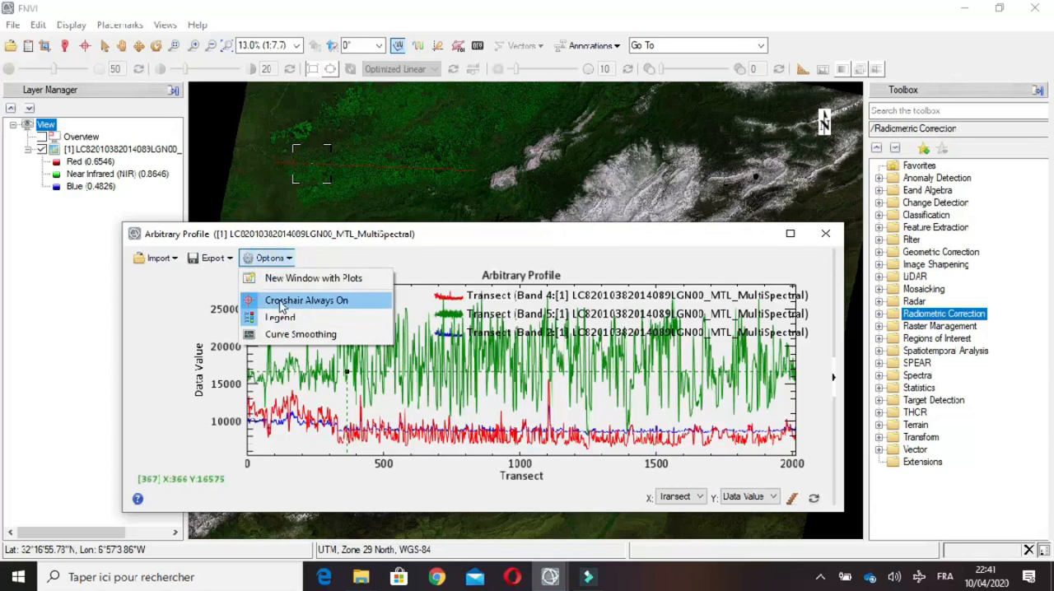
{"action": "left_click", "coordinate": [309, 302]}
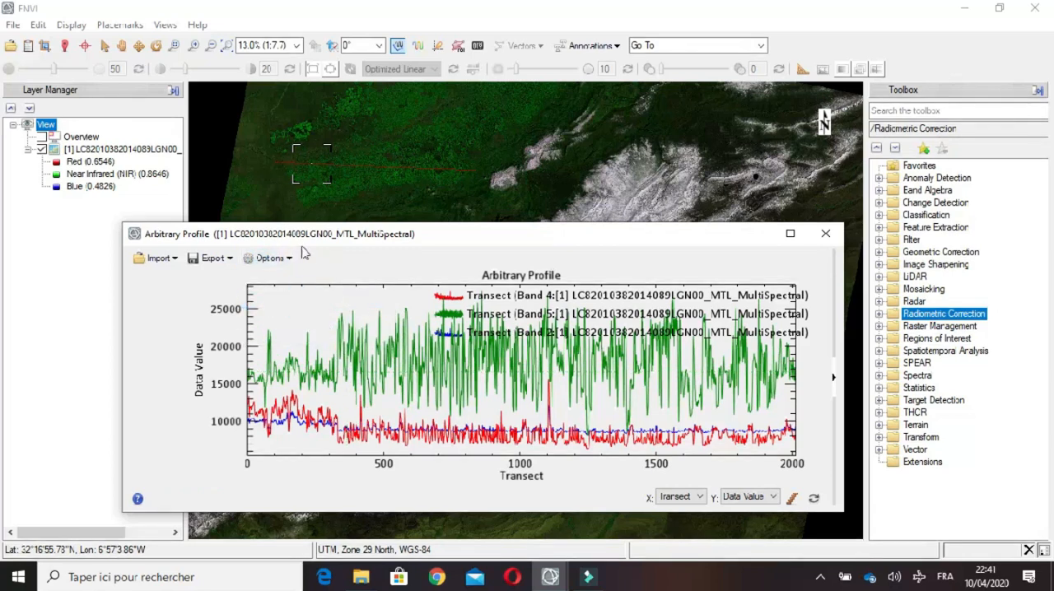
{"action": "left_click", "coordinate": [269, 257]}
{"action": "left_click", "coordinate": [289, 300]}
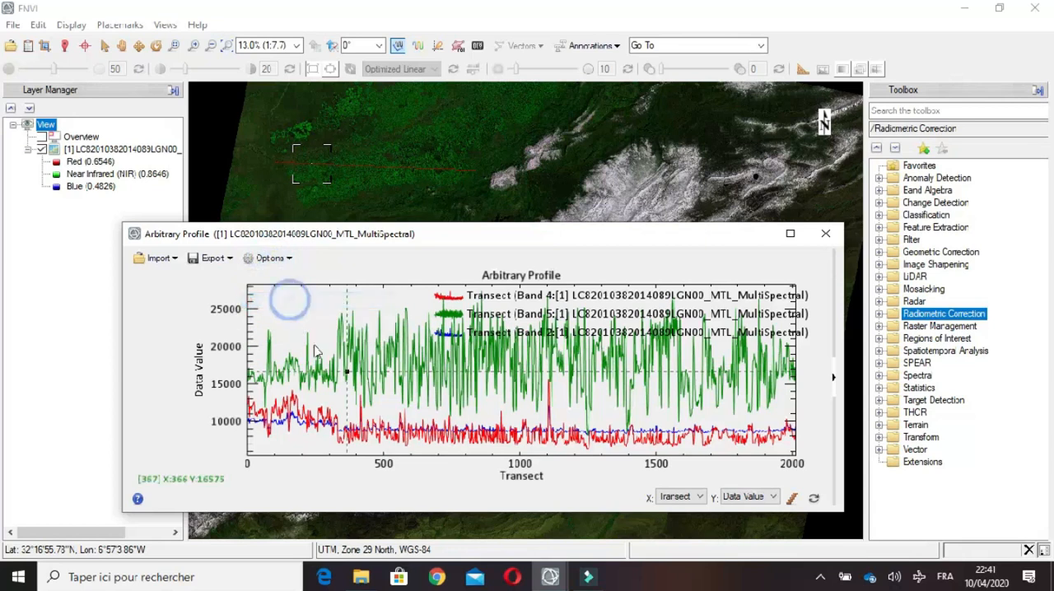
{"action": "mouse_move", "coordinate": [347, 375]}
{"action": "left_mouse_down"}
{"action": "mouse_move", "coordinate": [296, 377]}
{"action": "mouse_move", "coordinate": [272, 340]}
{"action": "mouse_move", "coordinate": [271, 356]}
{"action": "left_mouse_up"}
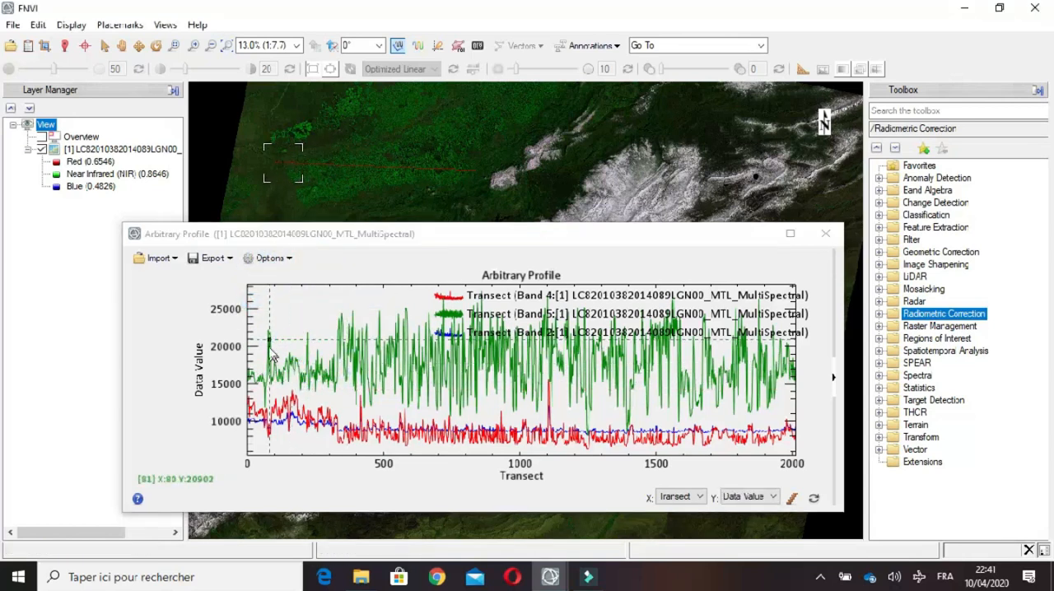
{"action": "left_click_drag", "start_coordinate": [356, 368], "coordinate": [430, 375]}
{"action": "left_click_drag", "start_coordinate": [431, 423], "coordinate": [545, 431]}
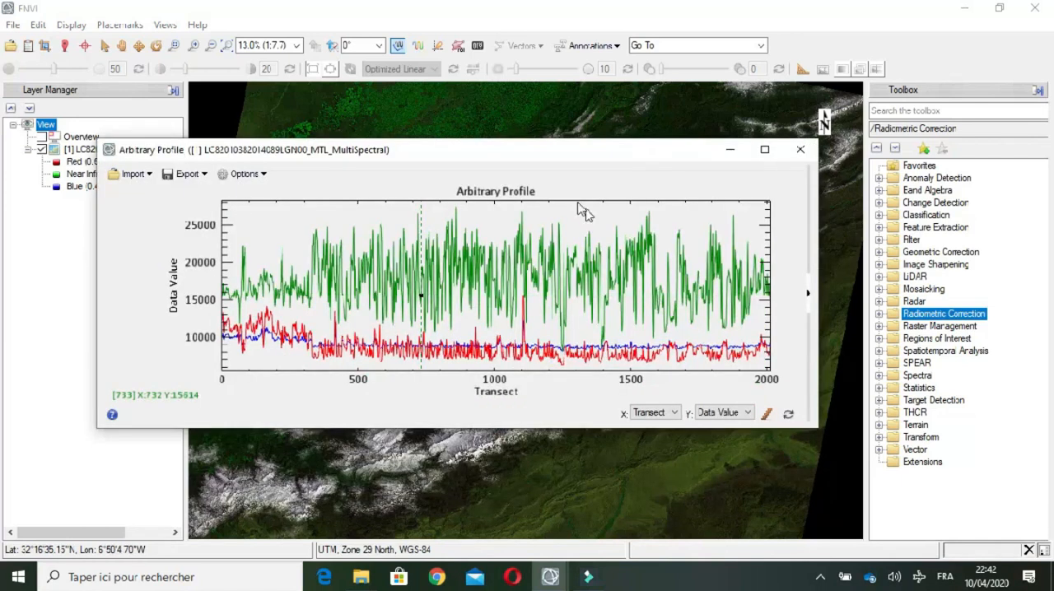
Step: Apply Curve Smoothing to the arbitrary profile curves and close the profile window
{"action": "right_click", "coordinate": [567, 218]}
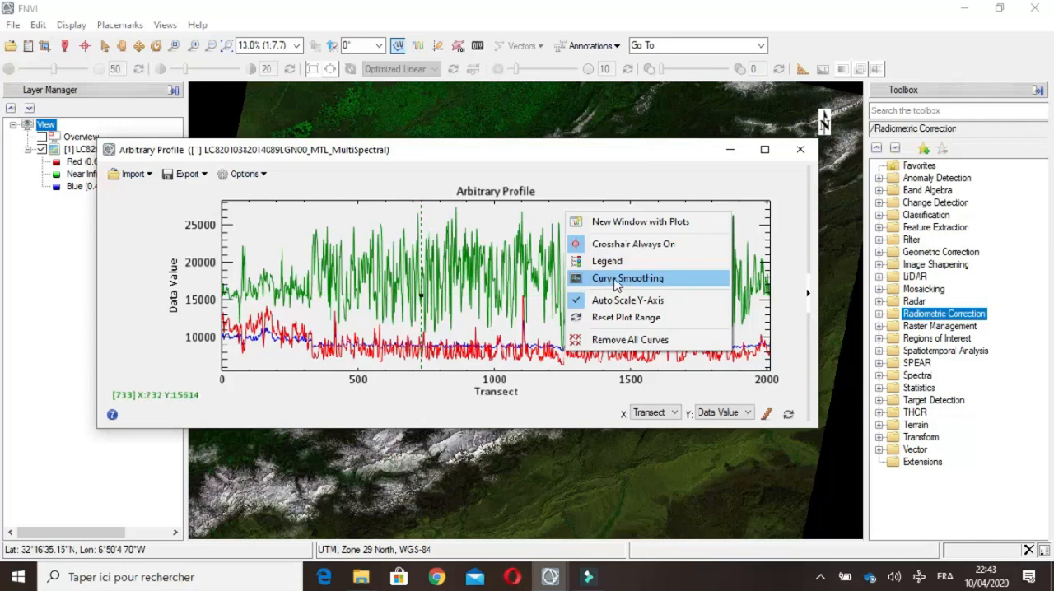
{"action": "left_click", "coordinate": [626, 278]}
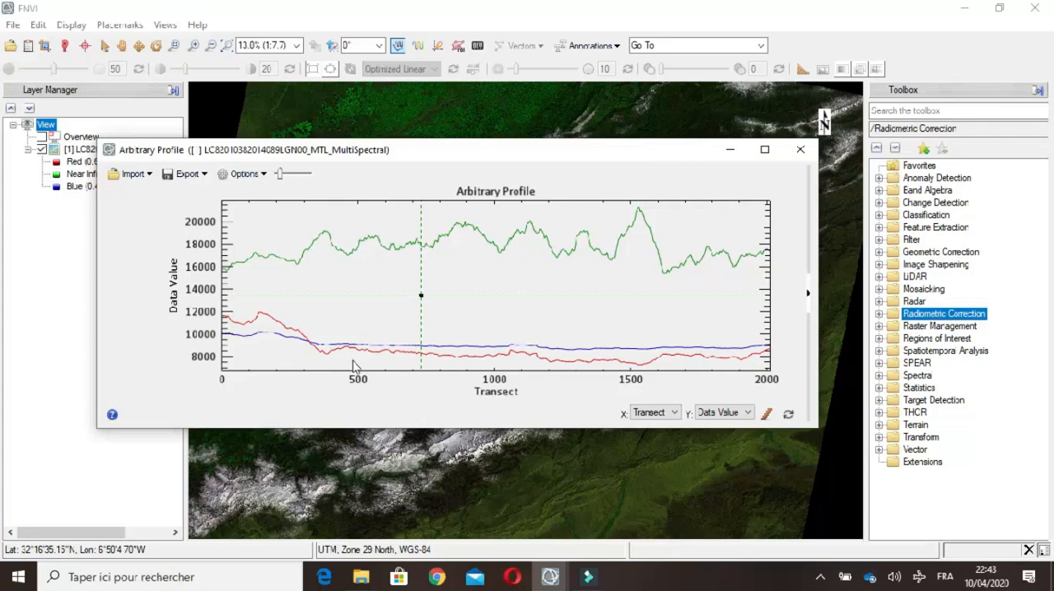
{"action": "left_click_drag", "start_coordinate": [409, 150], "coordinate": [457, 237]}
{"action": "left_click", "coordinate": [847, 236]}
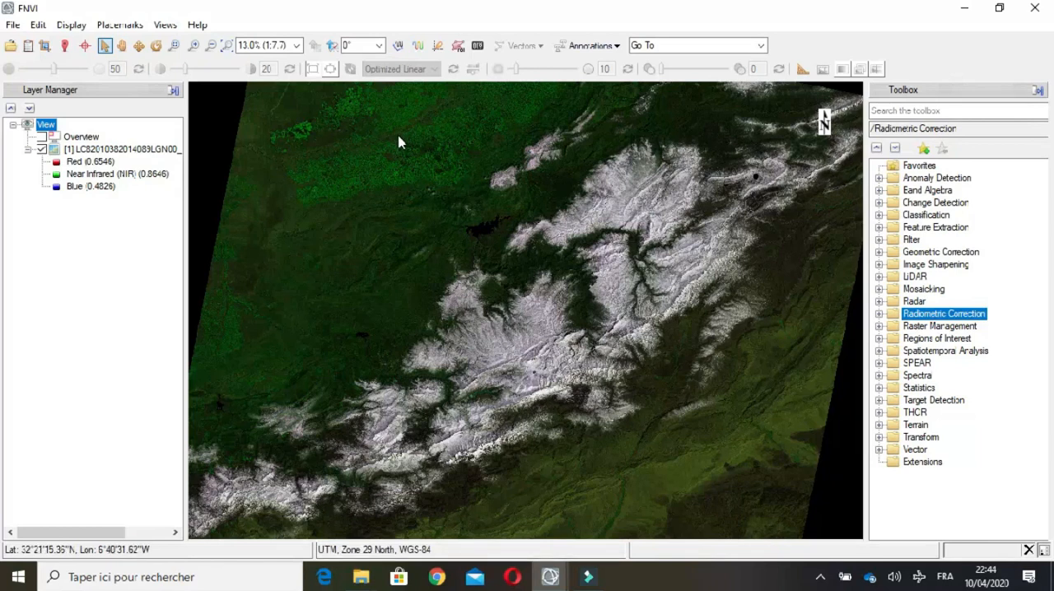
Step: Open a Spectral Profile for the MultiSpectral image and sample several pixels in the snow-covered mountains to examine their spectral signature
{"action": "left_click", "coordinate": [417, 46]}
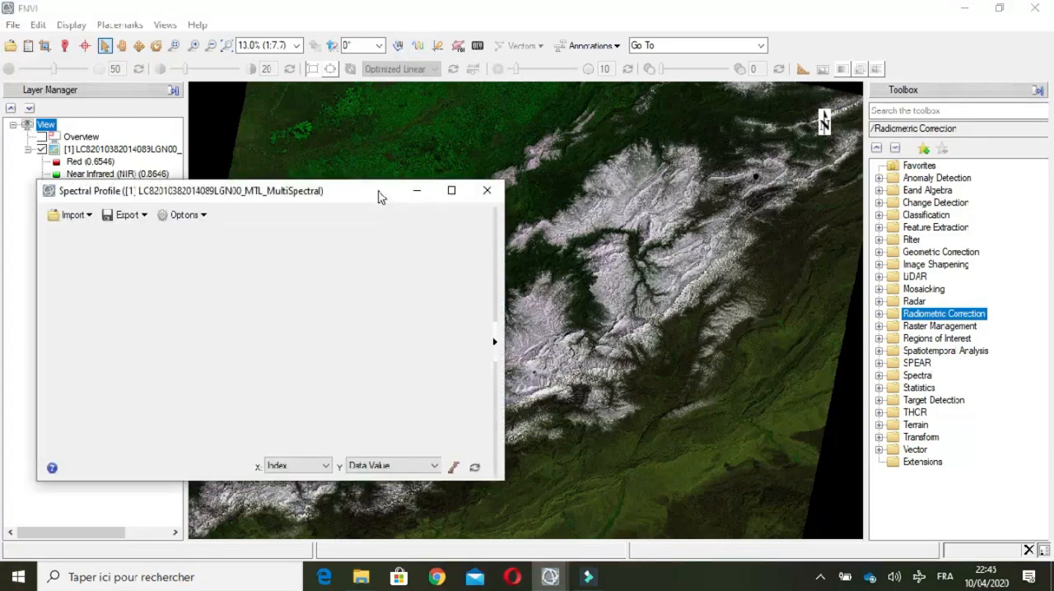
{"action": "left_click_drag", "start_coordinate": [376, 191], "coordinate": [387, 214]}
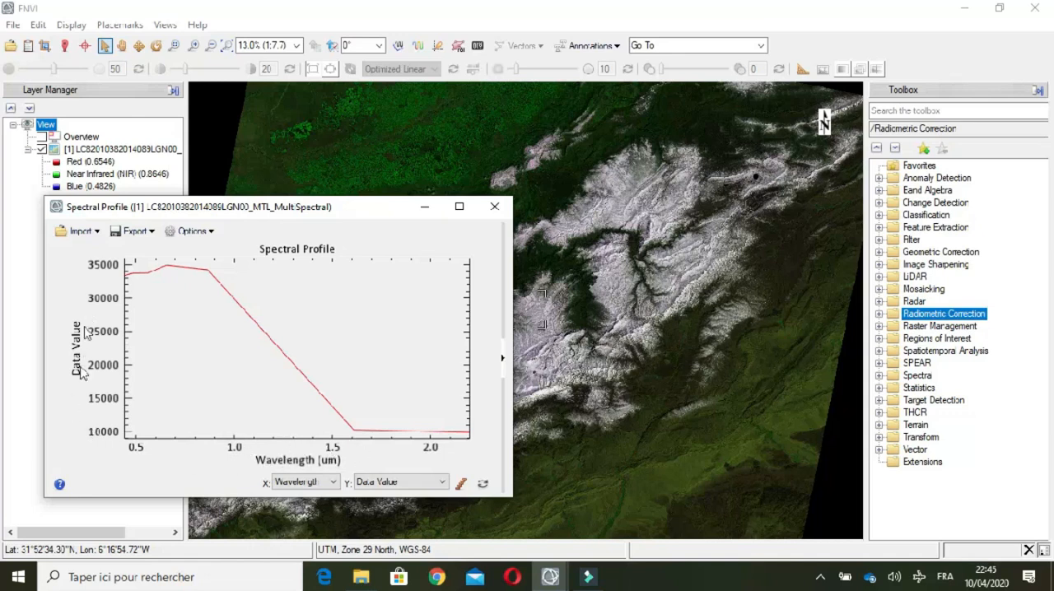
{"action": "left_click", "coordinate": [683, 401]}
{"action": "left_click", "coordinate": [666, 440]}
{"action": "left_click", "coordinate": [622, 290]}
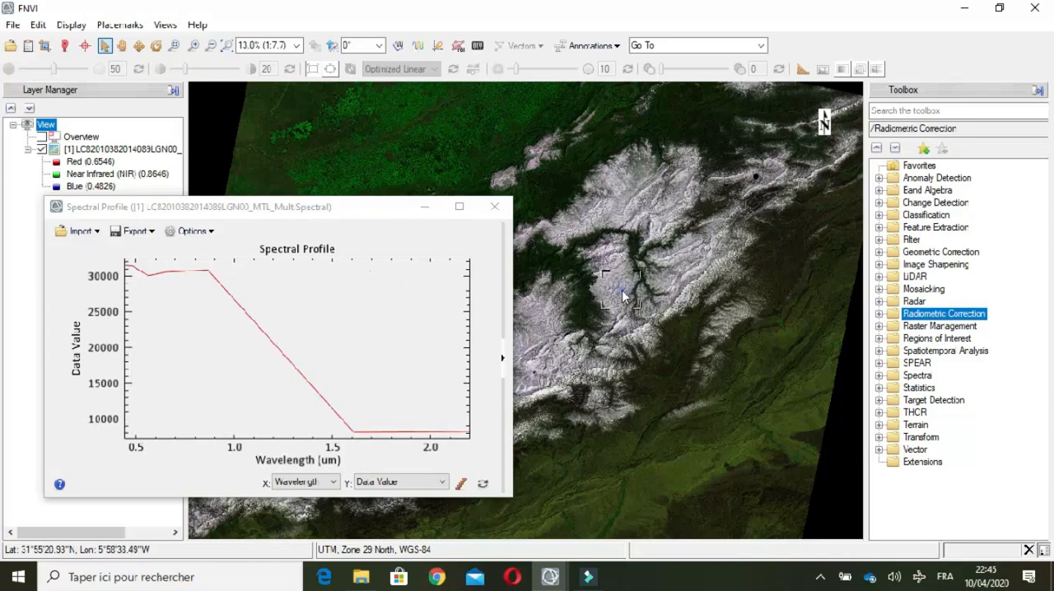
{"action": "left_click", "coordinate": [613, 209]}
{"action": "left_click", "coordinate": [614, 210]}
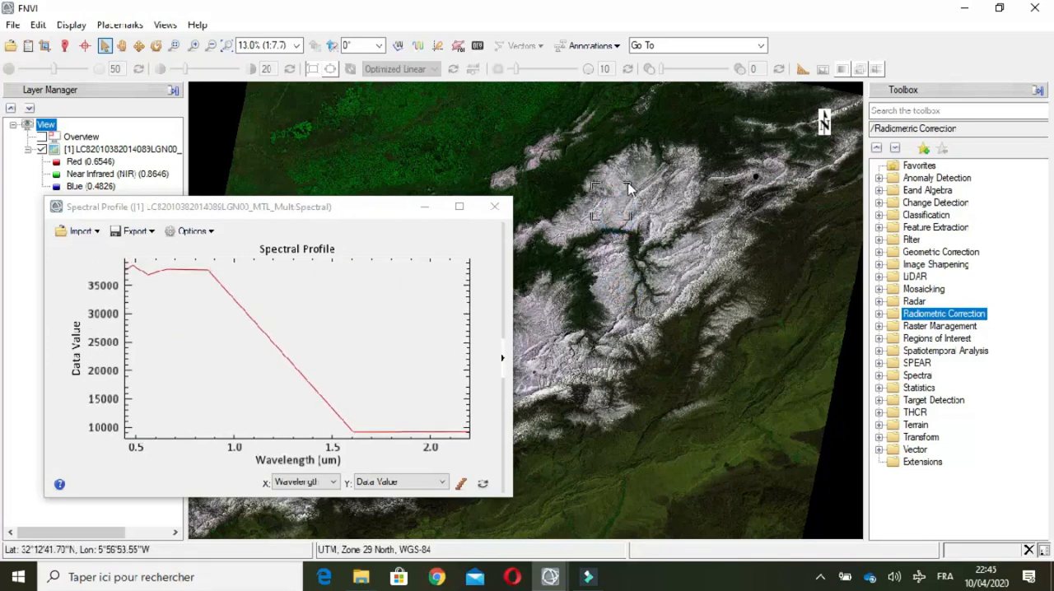
{"action": "left_click", "coordinate": [606, 189]}
{"action": "left_click", "coordinate": [607, 268]}
{"action": "left_click_drag", "start_coordinate": [606, 268], "coordinate": [625, 205]}
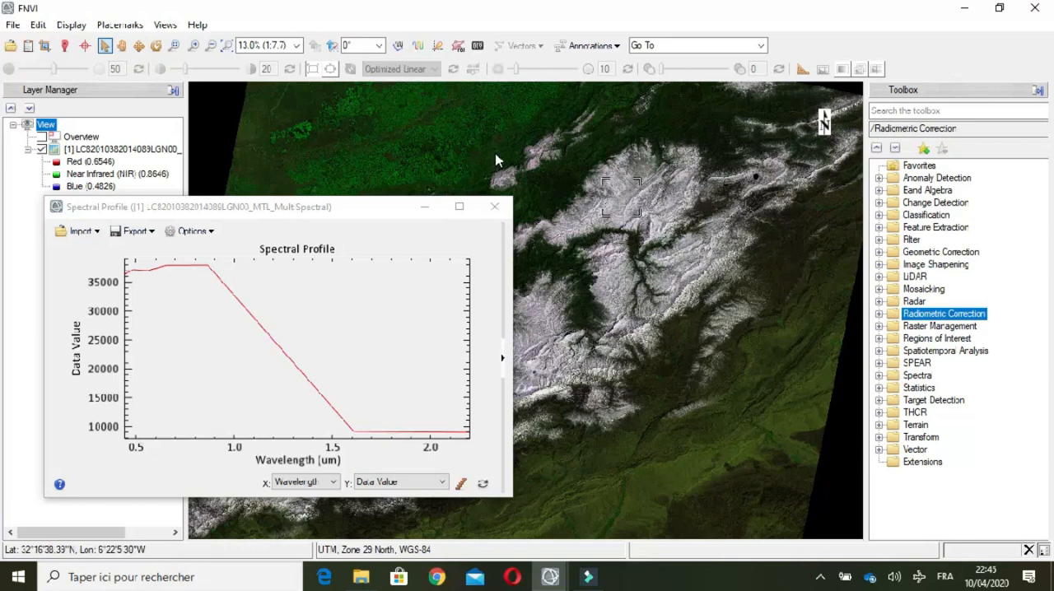
{"action": "mouse_move", "coordinate": [620, 197]}
{"action": "left_mouse_down"}
{"action": "mouse_move", "coordinate": [619, 286]}
{"action": "mouse_move", "coordinate": [610, 287]}
{"action": "mouse_move", "coordinate": [621, 181]}
{"action": "mouse_move", "coordinate": [617, 206]}
{"action": "left_mouse_up"}
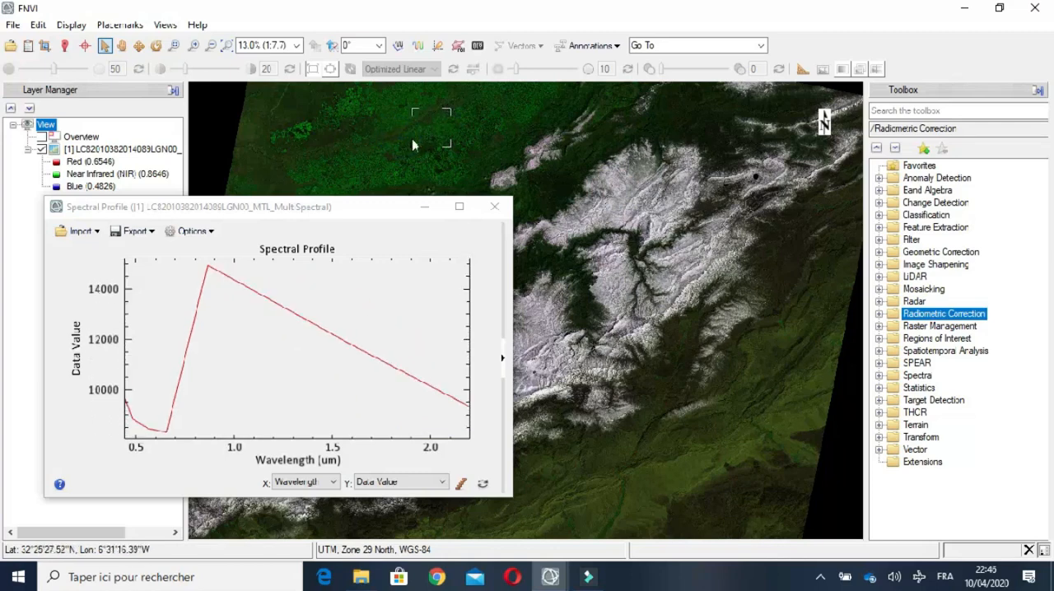
Step: Sample pixels in the green farmland in the north of the image to examine the vegetation's spectral signature
{"action": "left_click_drag", "start_coordinate": [378, 213], "coordinate": [680, 229]}
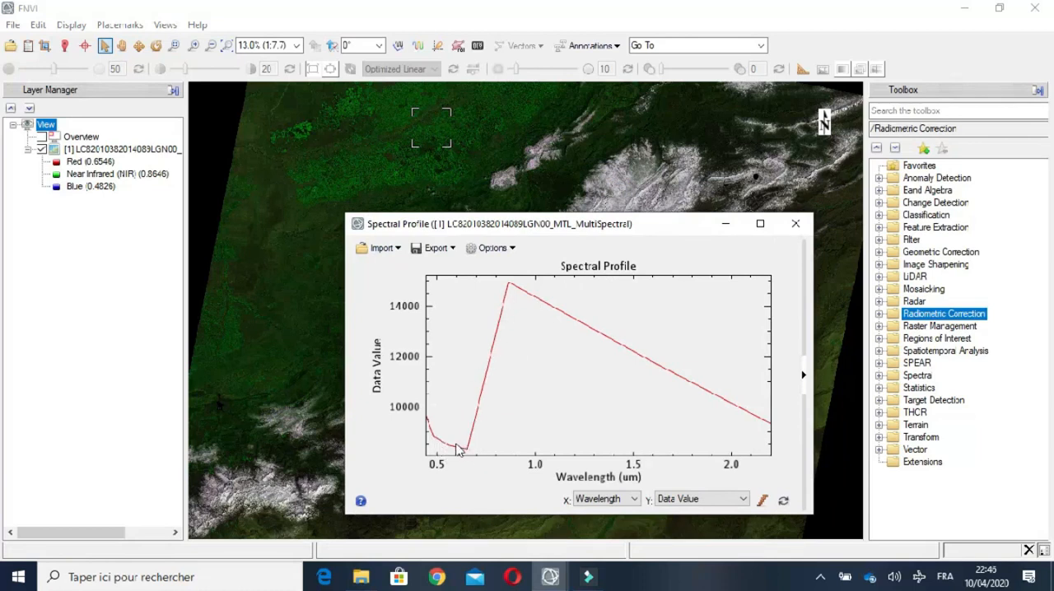
{"action": "left_click_drag", "start_coordinate": [440, 171], "coordinate": [426, 146]}
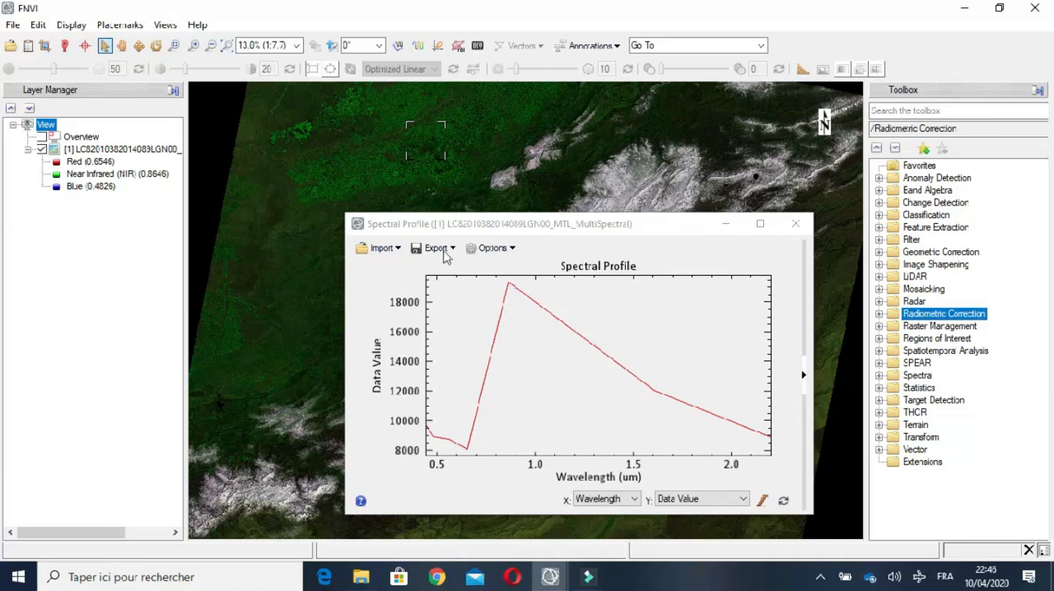
{"action": "left_click_drag", "start_coordinate": [427, 146], "coordinate": [351, 174]}
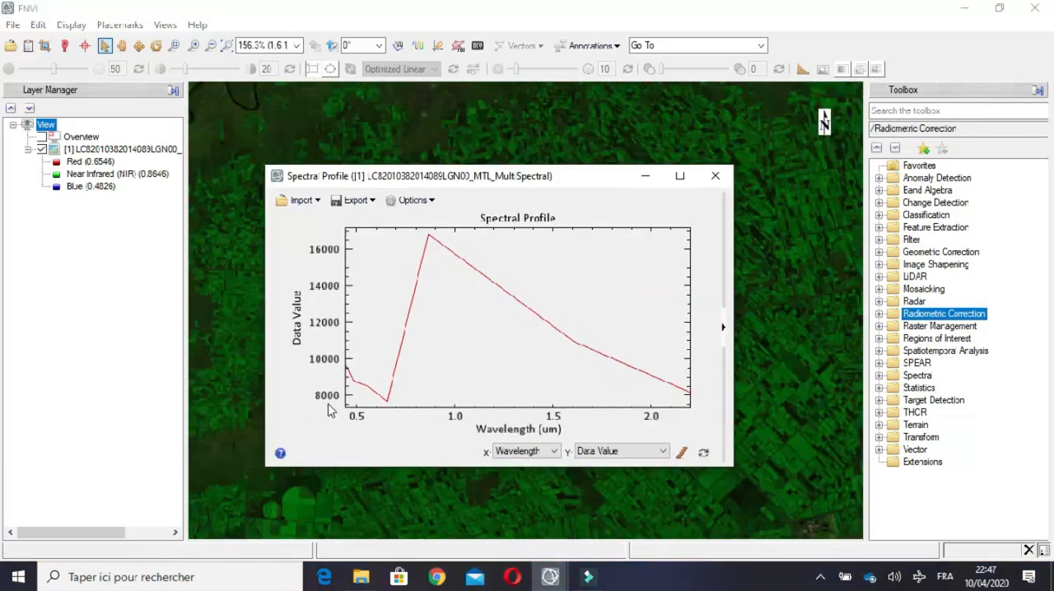
Step: Show the crosshair, the legend and the Vegetation Index (NDVI) bar on the spectral profile plot
{"action": "left_click", "coordinate": [428, 202]}
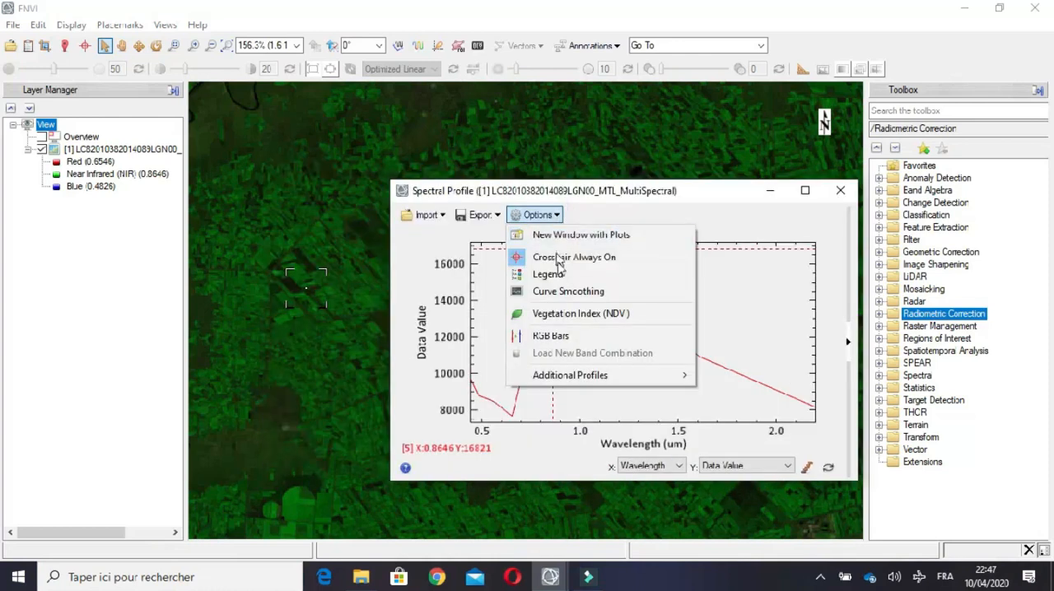
{"action": "left_click", "coordinate": [562, 279]}
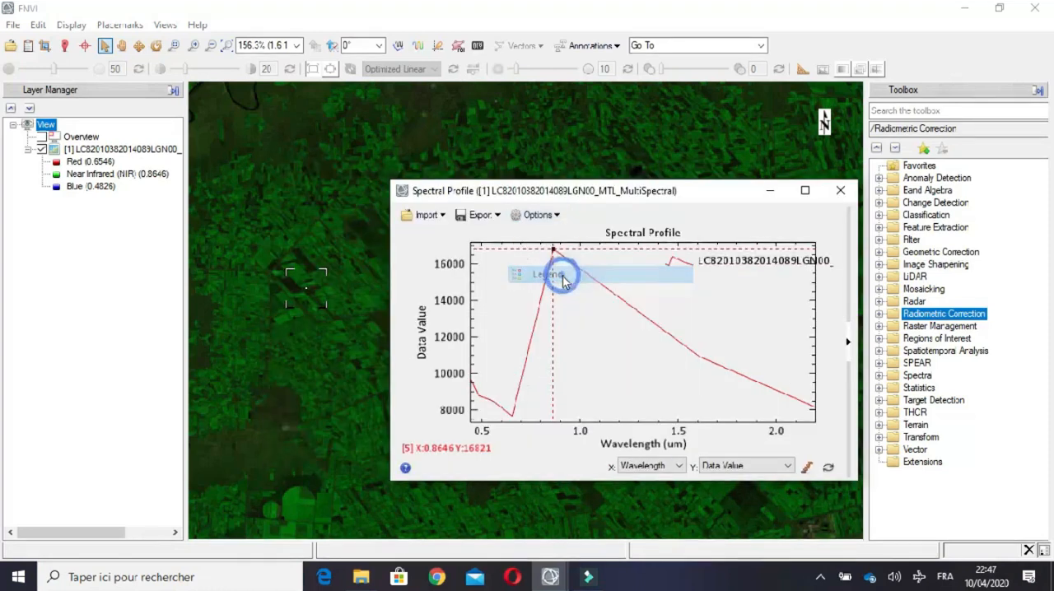
{"action": "left_click", "coordinate": [539, 214]}
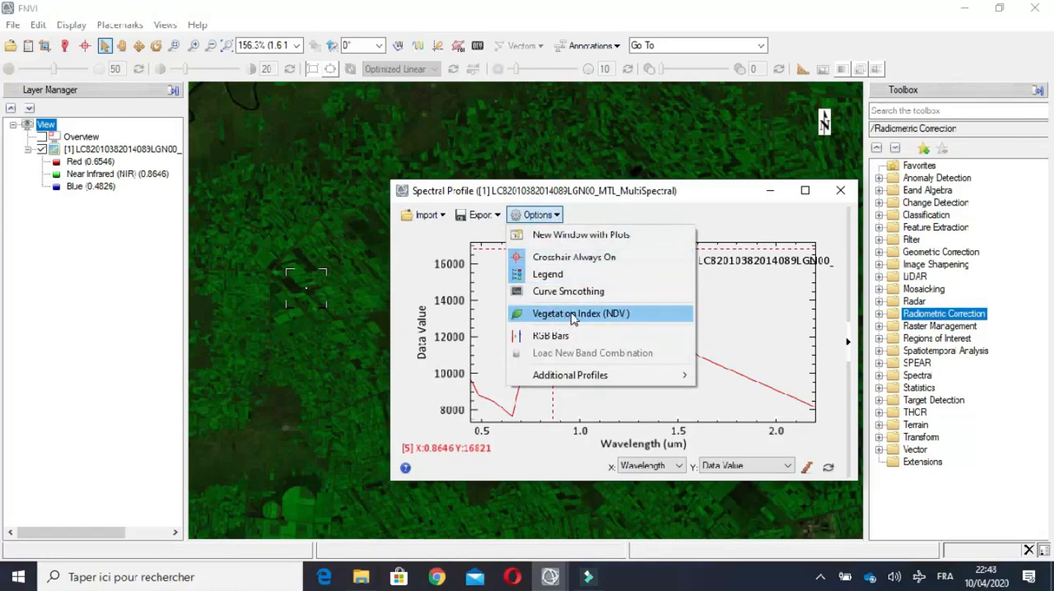
{"action": "left_click", "coordinate": [573, 313]}
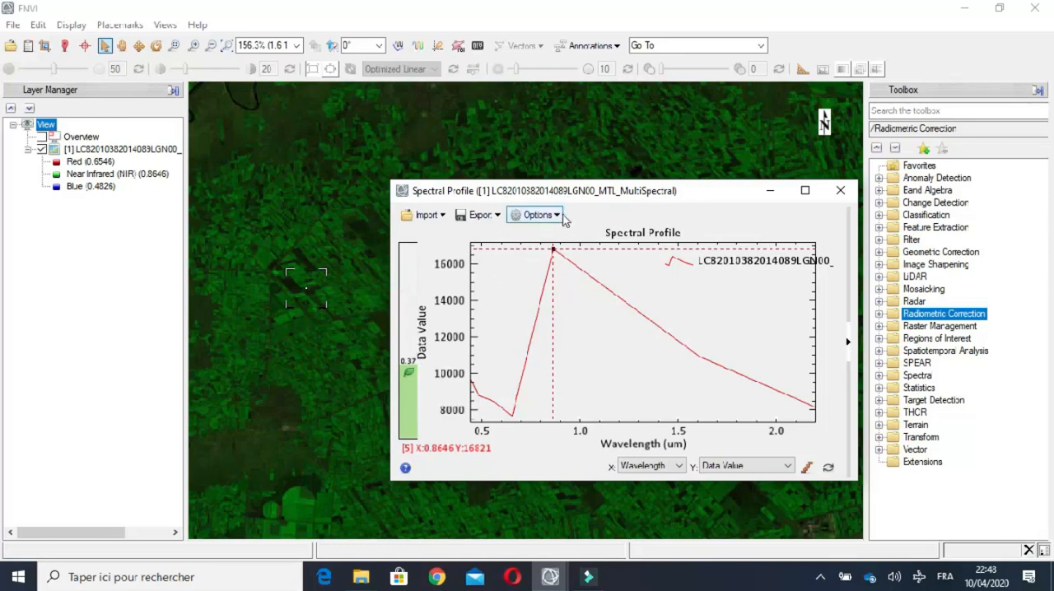
Step: Uncover the farmland beside the spectral profile and sample several field pixels to compare their spectra and NDVI values
{"action": "left_click_drag", "start_coordinate": [580, 195], "coordinate": [361, 129]}
{"action": "left_click", "coordinate": [692, 338]}
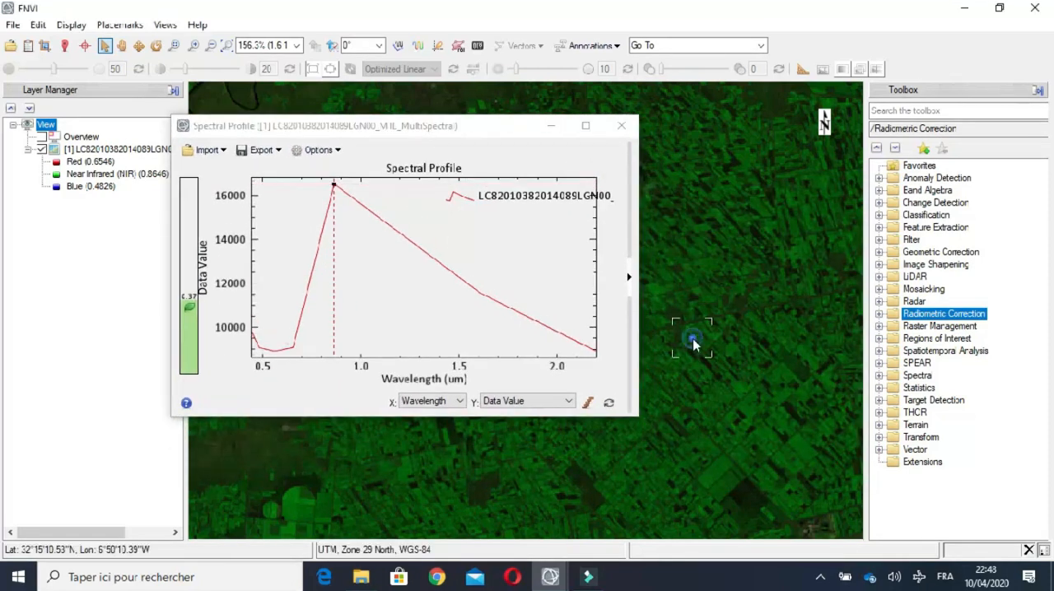
{"action": "left_click", "coordinate": [711, 408]}
{"action": "left_click", "coordinate": [625, 450]}
{"action": "left_click", "coordinate": [670, 329]}
{"action": "left_click", "coordinate": [708, 218]}
{"action": "left_click", "coordinate": [716, 161]}
{"action": "left_click", "coordinate": [763, 169]}
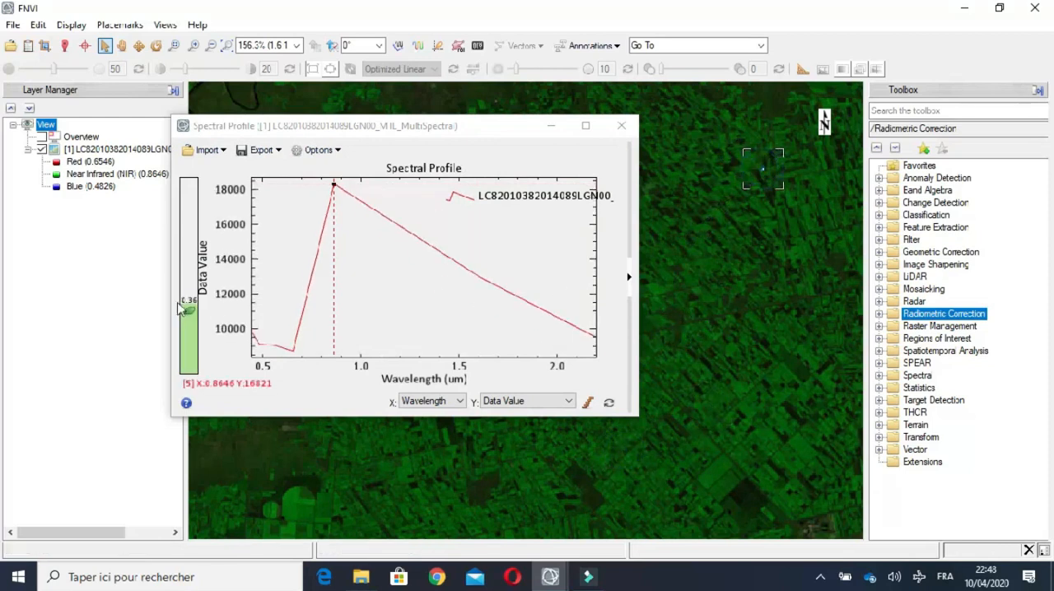
{"action": "left_click", "coordinate": [689, 124]}
{"action": "left_click", "coordinate": [416, 176]}
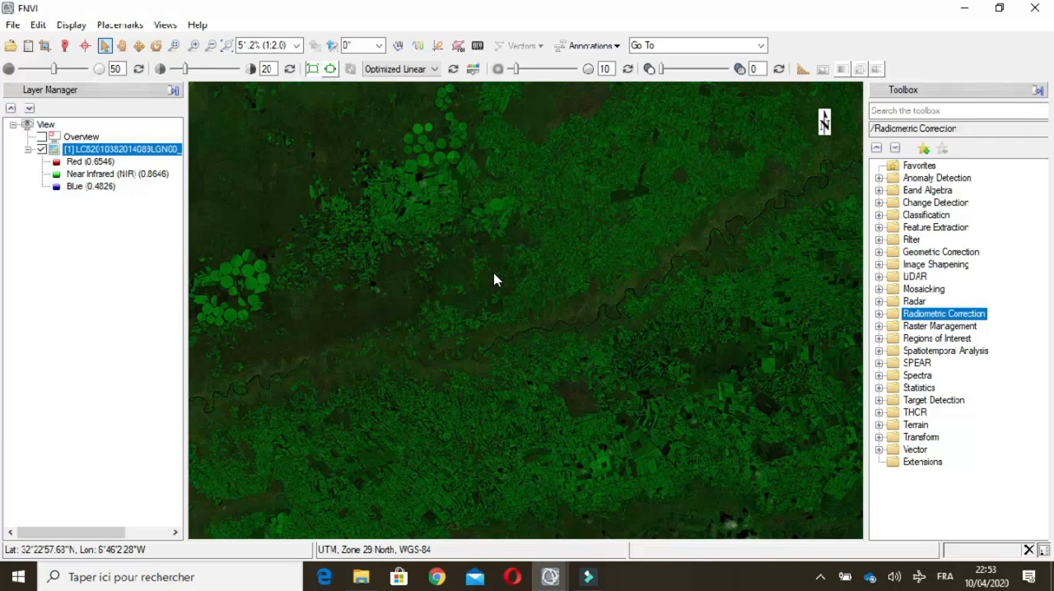
Step: Open a Scatter Plot of the Red band against the Near Infrared band and move its window aside
{"action": "left_click", "coordinate": [440, 47]}
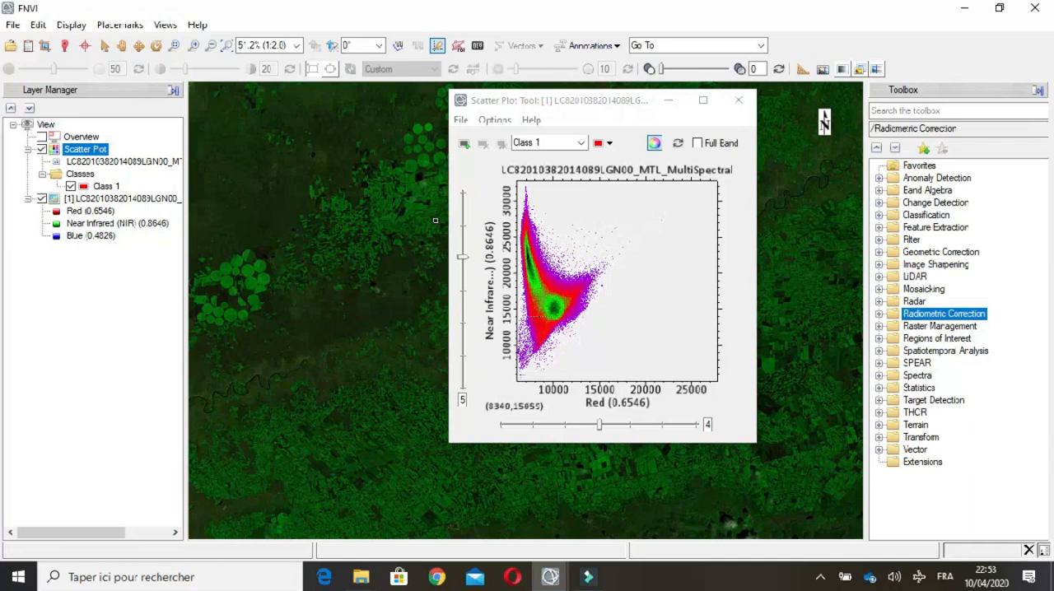
{"action": "left_click", "coordinate": [537, 298]}
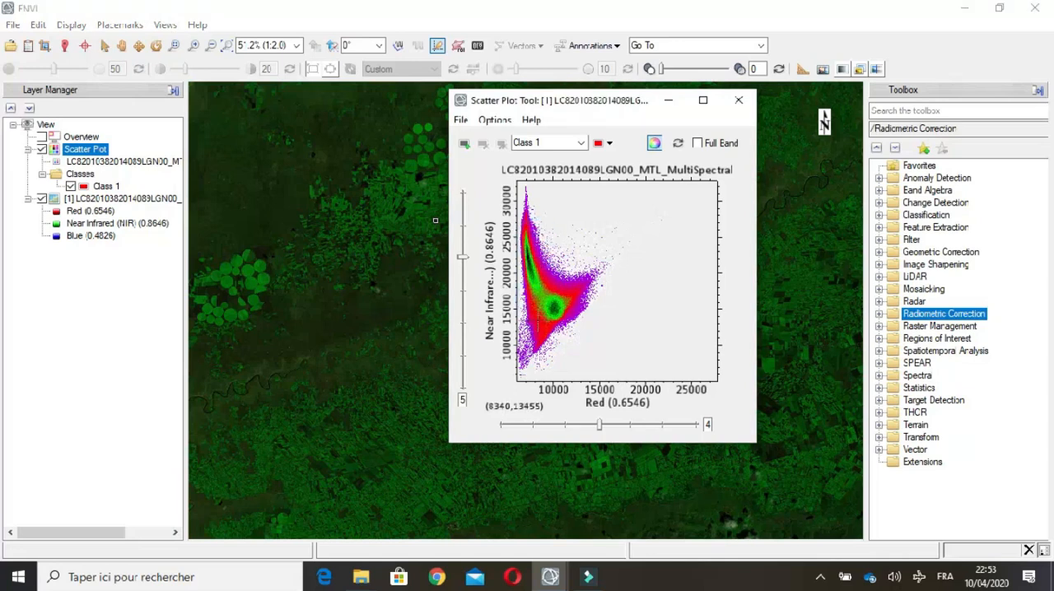
{"action": "left_click_drag", "start_coordinate": [591, 103], "coordinate": [691, 107]}
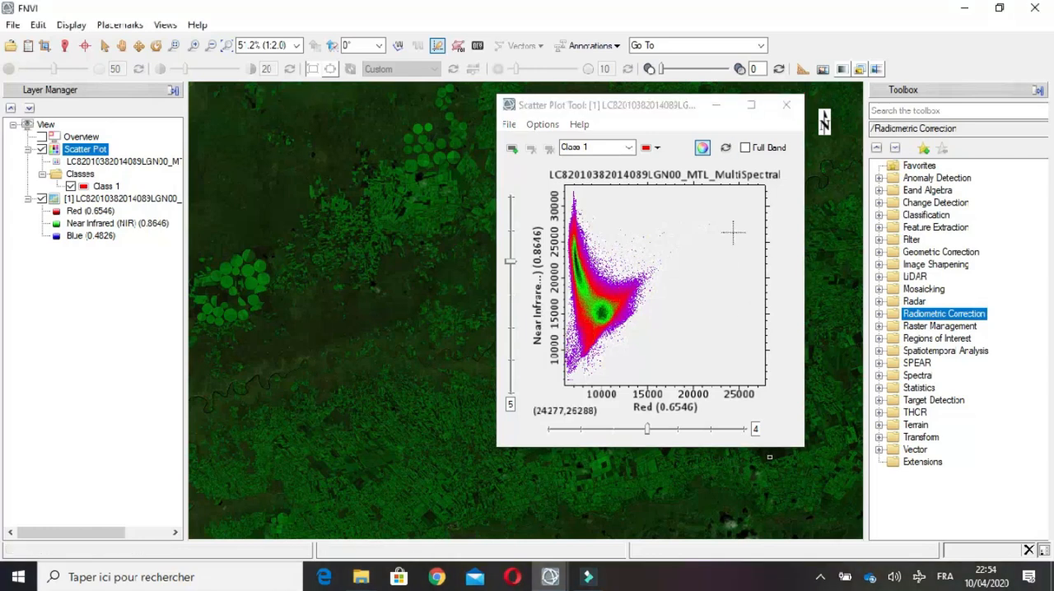
Step: Plot the Red and Near Infrared scatter plot for the full band, and switch it back to the displayed extent
{"action": "left_click", "coordinate": [746, 148]}
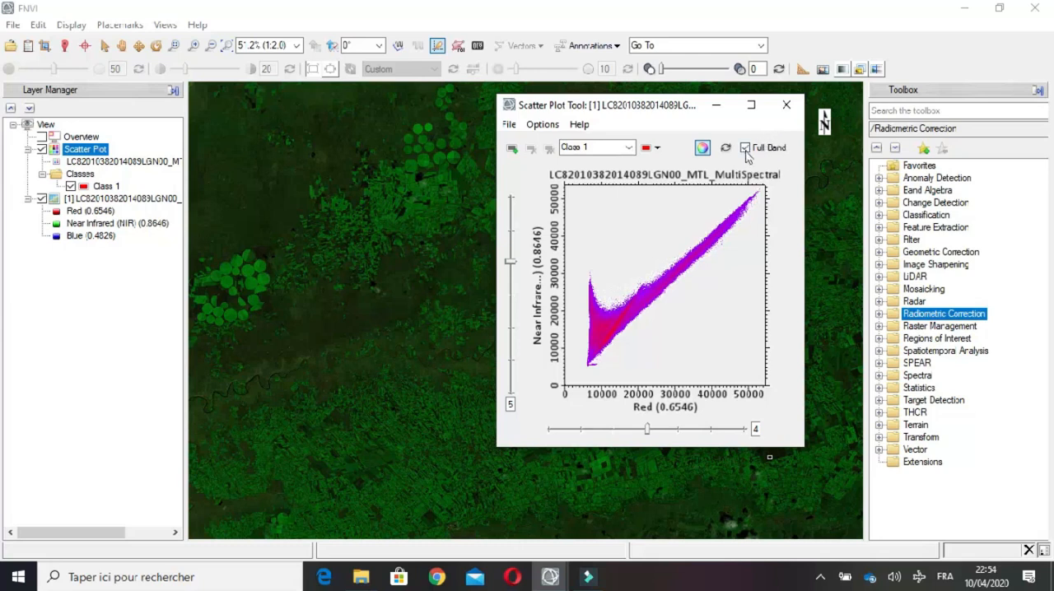
{"action": "left_click", "coordinate": [745, 148]}
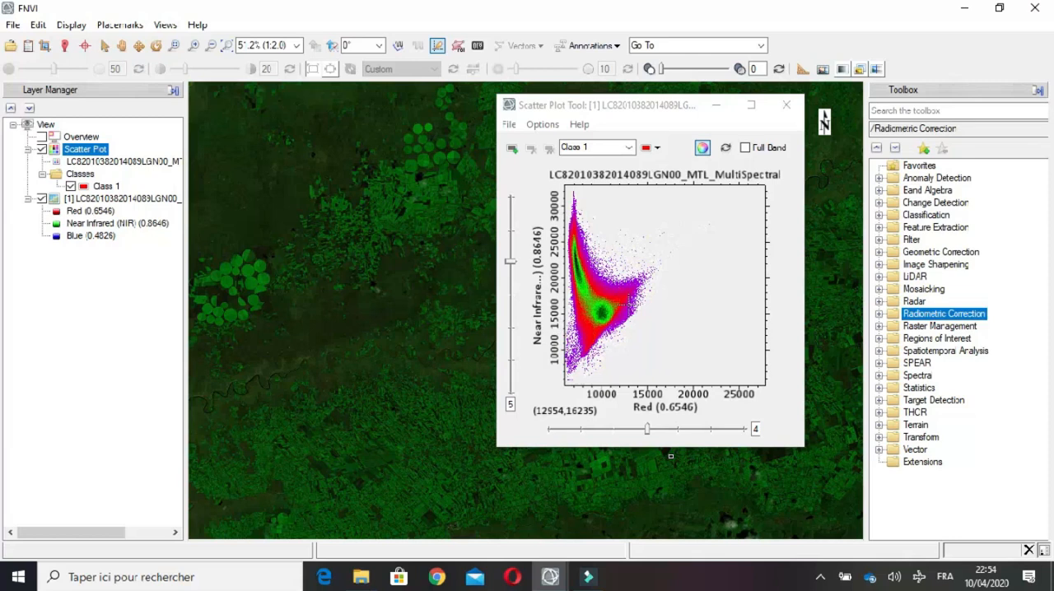
Step: Inspect the density slice color table and the patch size choices of the scatter plot without changing them
{"action": "left_click", "coordinate": [553, 125]}
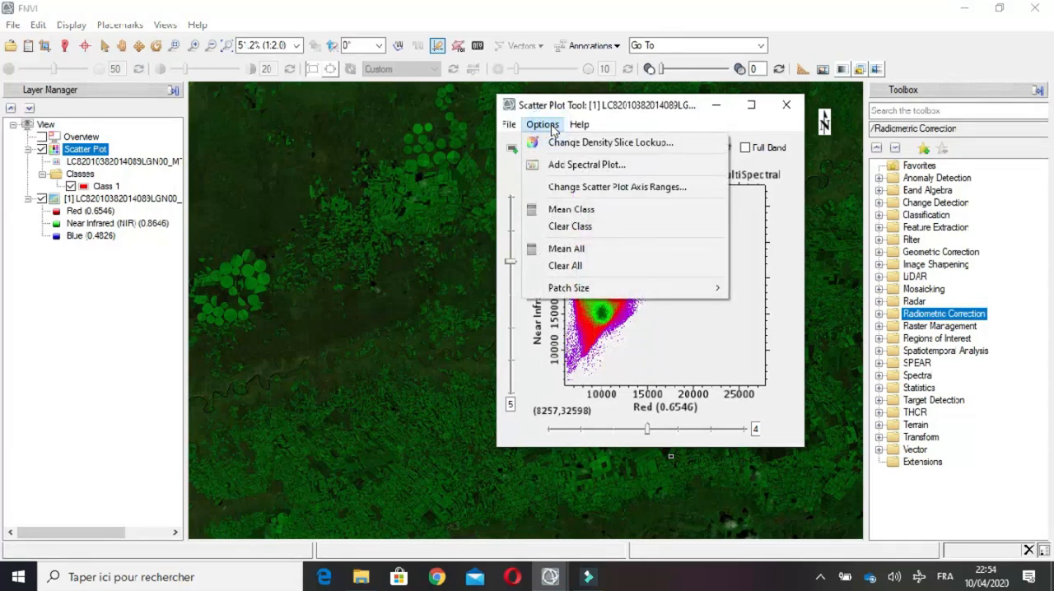
{"action": "left_click", "coordinate": [592, 145]}
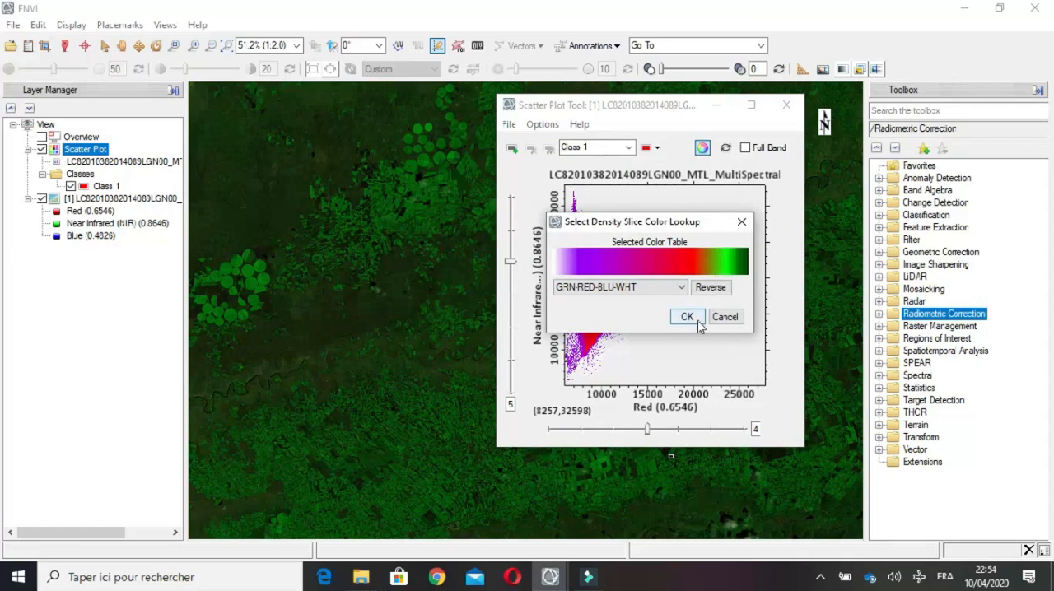
{"action": "left_click", "coordinate": [723, 317]}
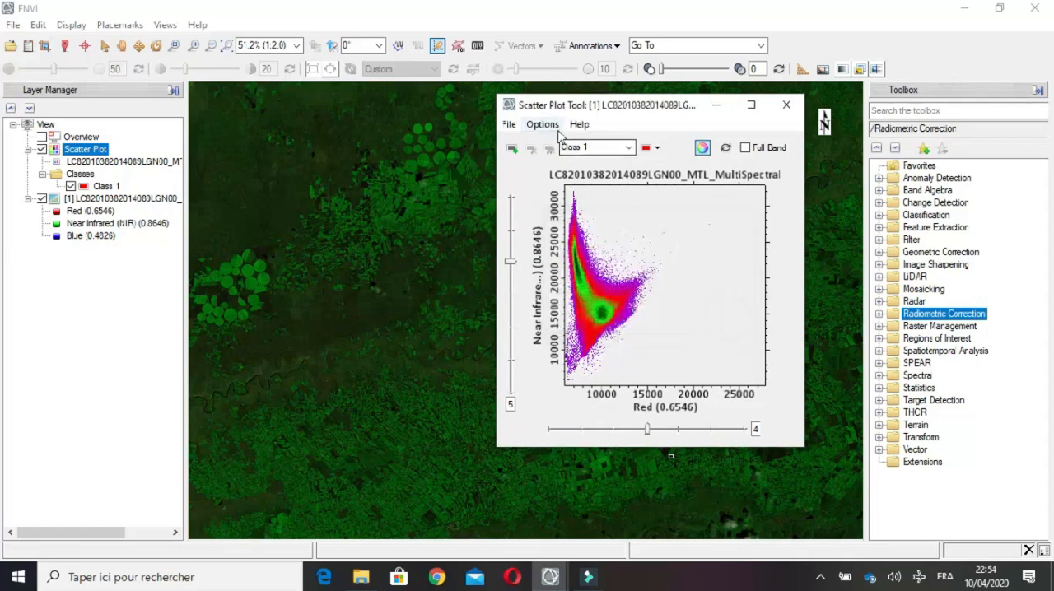
{"action": "left_click", "coordinate": [543, 124]}
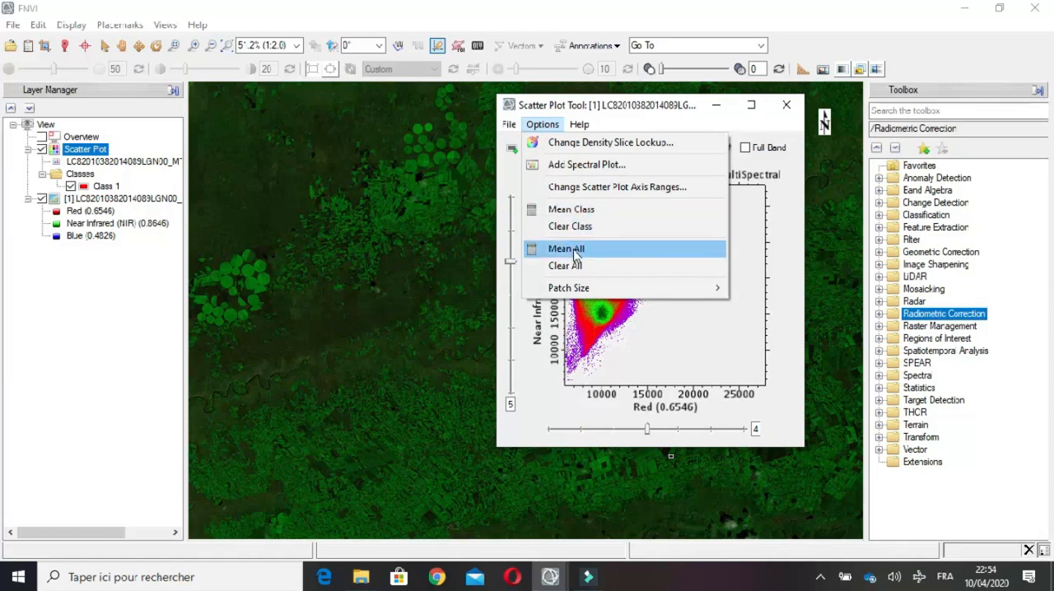
{"action": "mouse_move", "coordinate": [579, 288]}
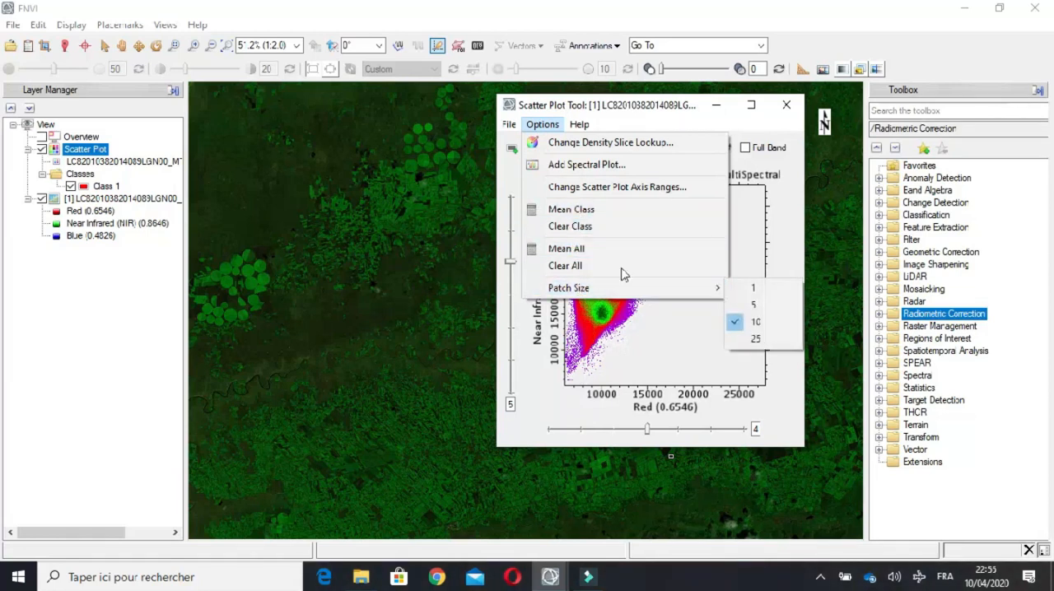
{"action": "left_click", "coordinate": [808, 544]}
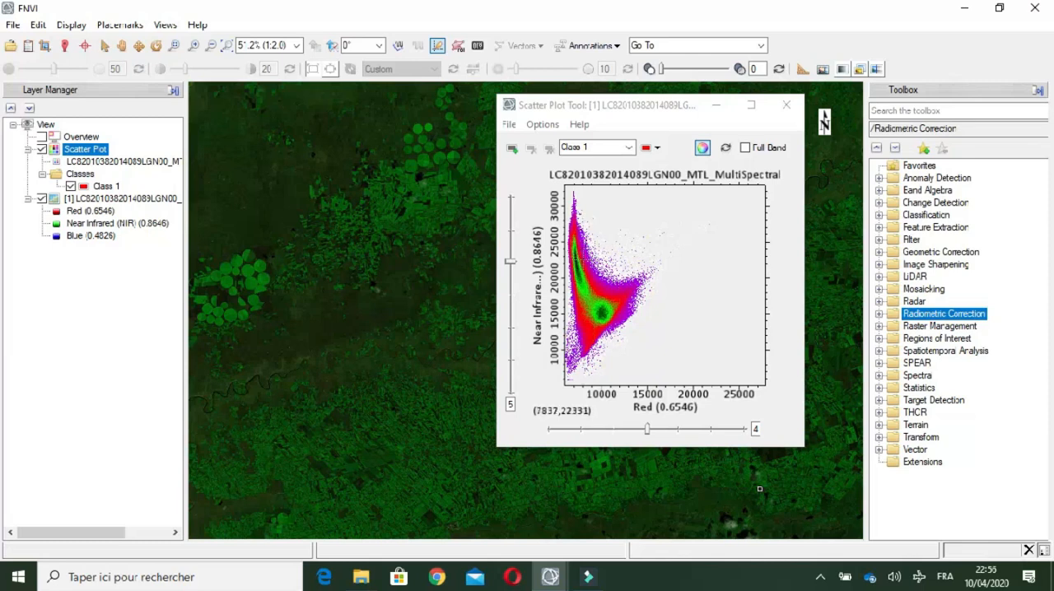
Step: Outline the high Near Infrared, low Red part of the scatter plot as Class 1 to highlight the matching vegetation pixels in the image
{"action": "left_click_drag", "start_coordinate": [574, 218], "coordinate": [572, 250]}
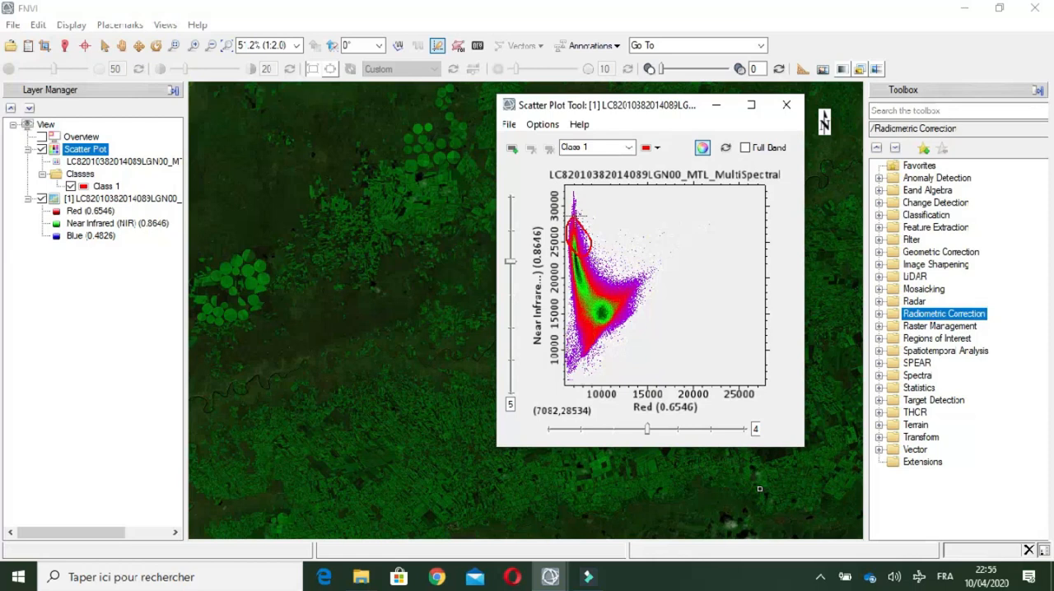
{"action": "right_click", "coordinate": [572, 217]}
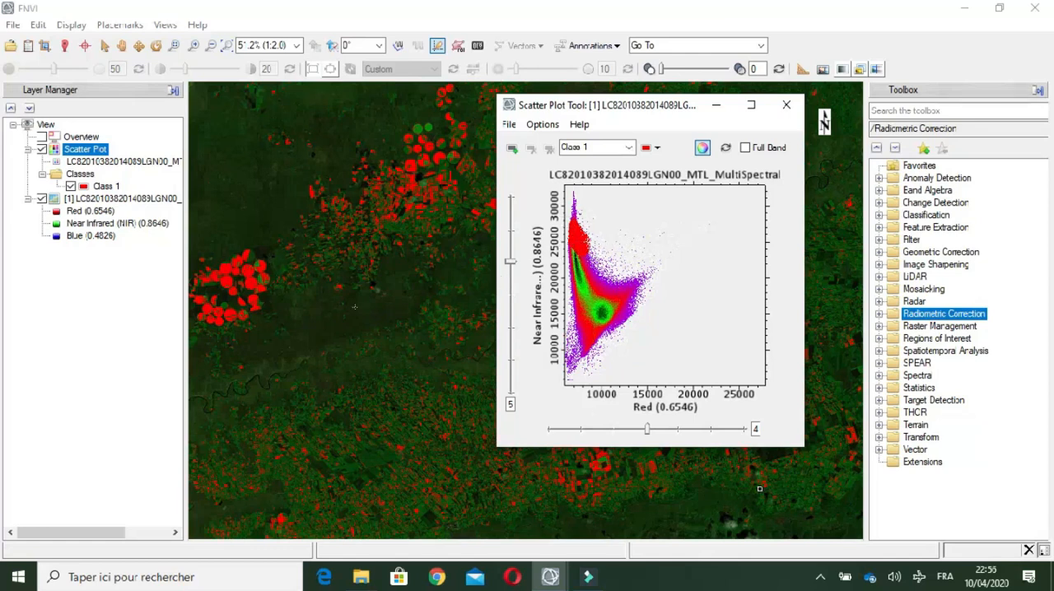
{"action": "left_click", "coordinate": [758, 488]}
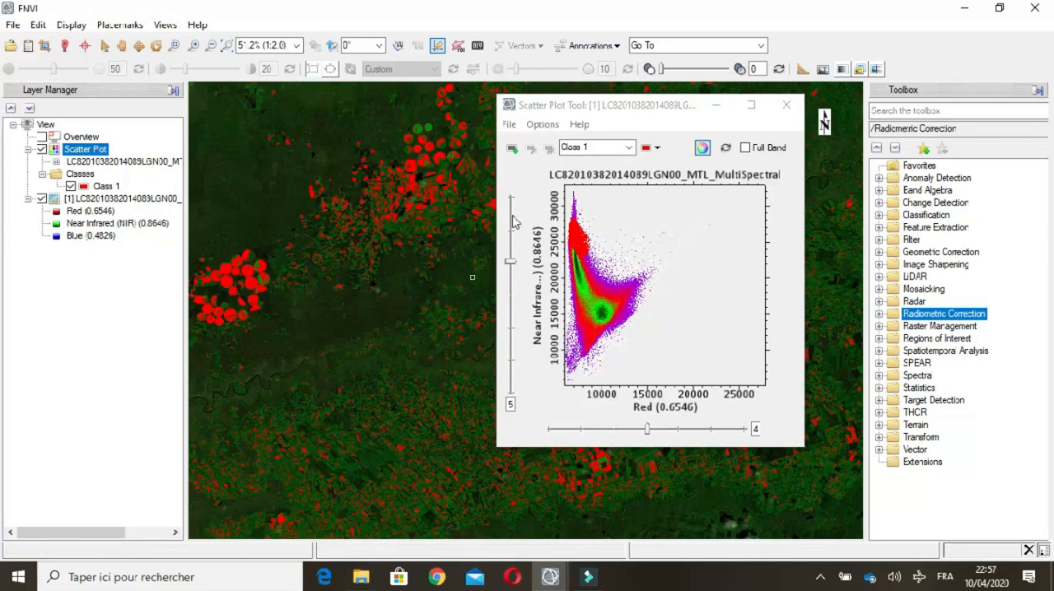
Step: Try other bands on both scatter plot axes and return the vertical axis to band 5 and the horizontal axis to band 4
{"action": "left_click_drag", "start_coordinate": [511, 262], "coordinate": [512, 361]}
{"action": "left_click_drag", "start_coordinate": [512, 321], "coordinate": [520, 270]}
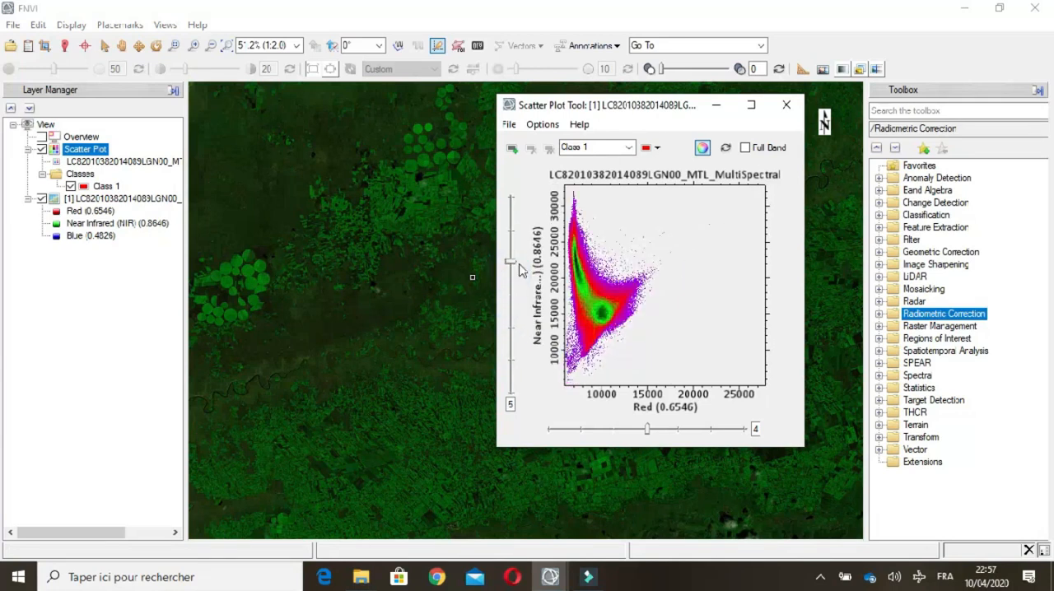
{"action": "left_click", "coordinate": [683, 429]}
{"action": "left_click", "coordinate": [643, 428]}
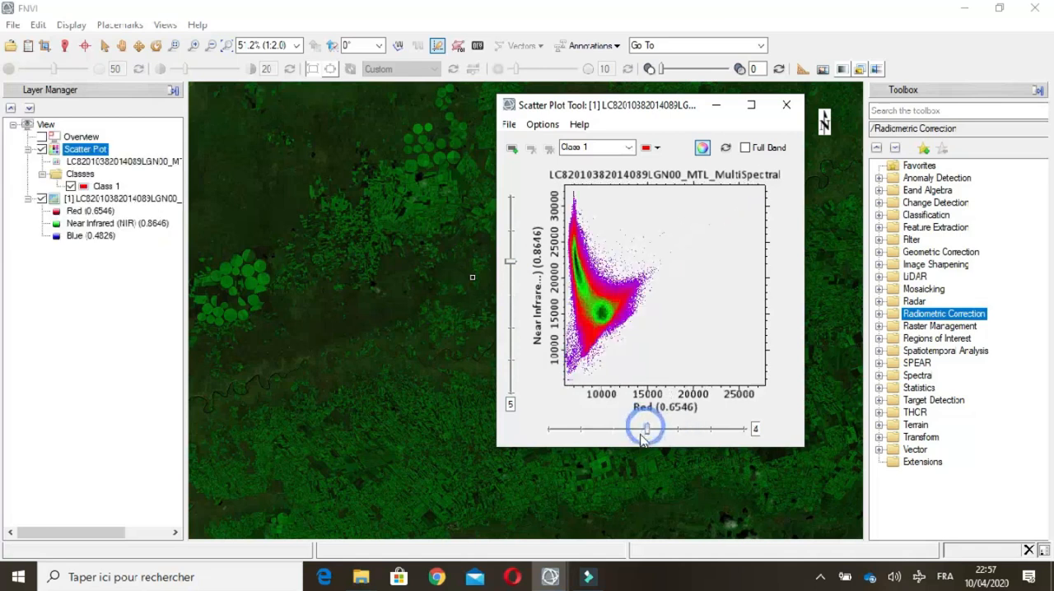
Step: Review the minimum and maximum axis ranges of the scatter plot beside the graph and accept them as they are
{"action": "left_click", "coordinate": [542, 127]}
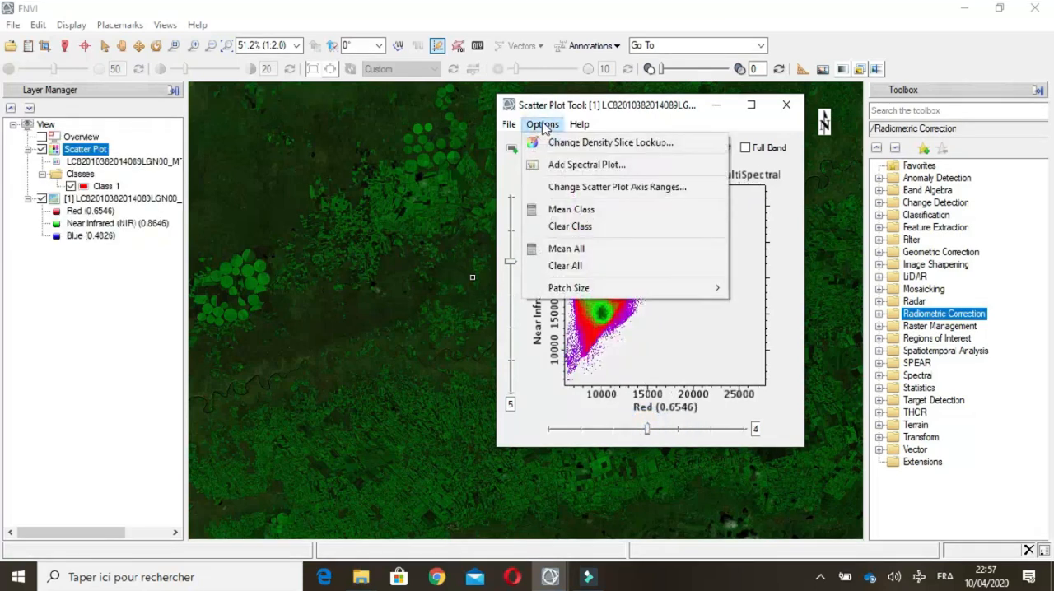
{"action": "left_click", "coordinate": [626, 189]}
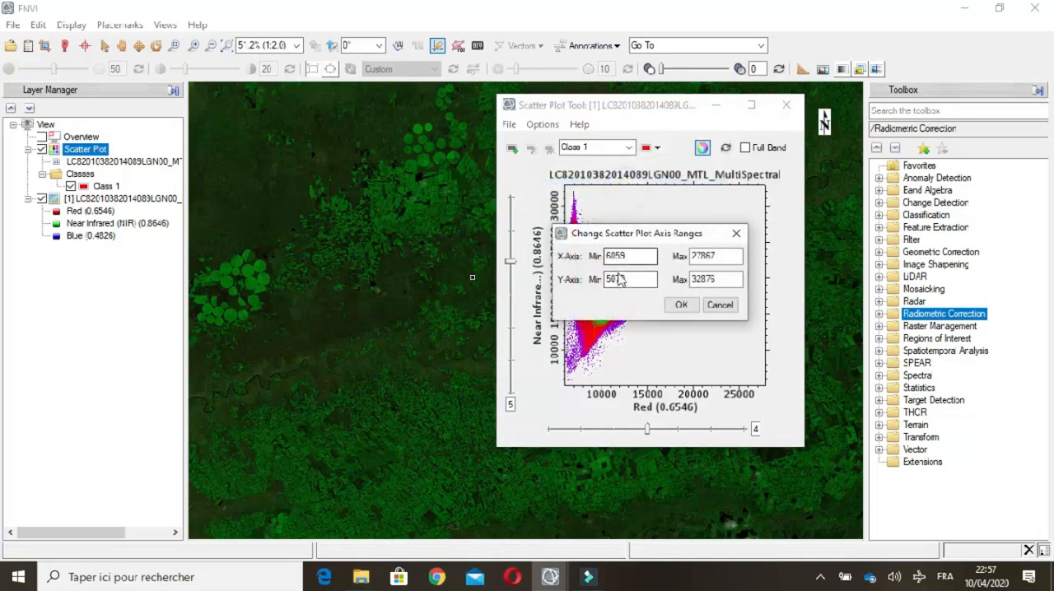
{"action": "left_click_drag", "start_coordinate": [682, 239], "coordinate": [460, 332]}
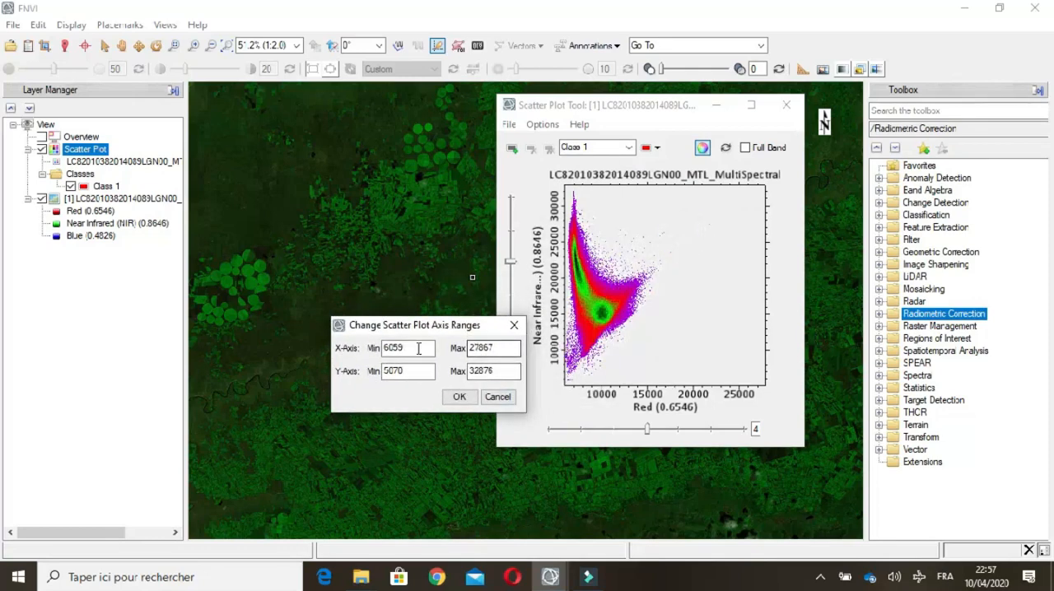
{"action": "left_click", "coordinate": [458, 396]}
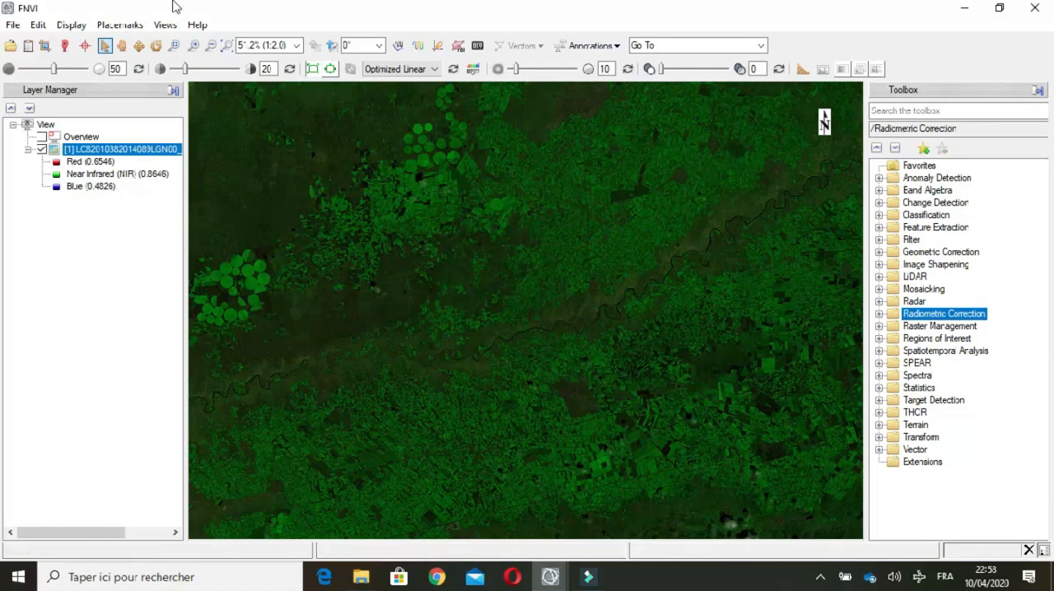
Step: Split the display into two vertical views and make the new empty view active
{"action": "left_click", "coordinate": [164, 25]}
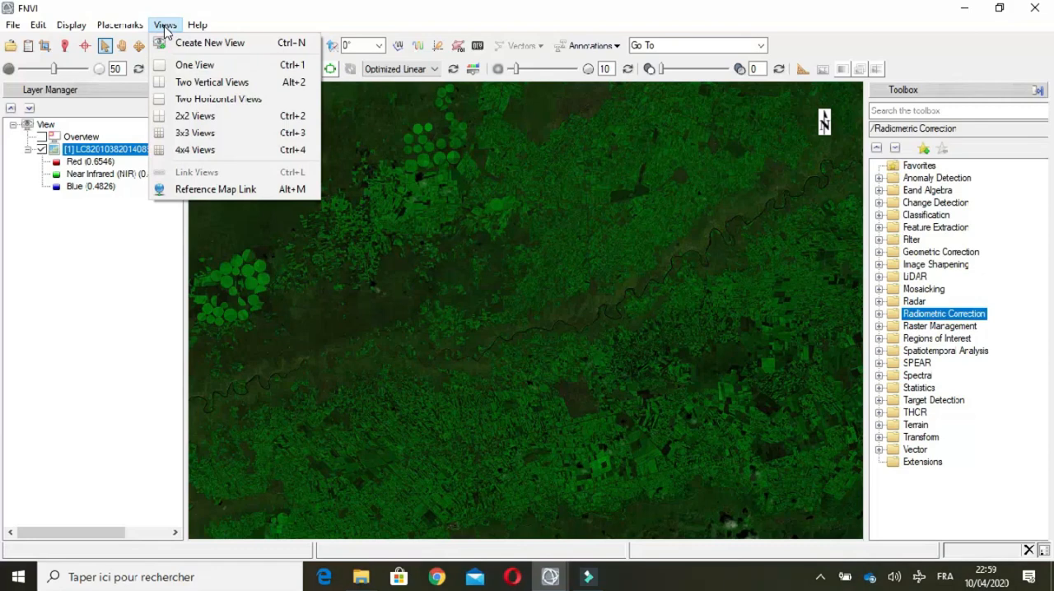
{"action": "left_click", "coordinate": [211, 82]}
{"action": "left_click", "coordinate": [46, 199]}
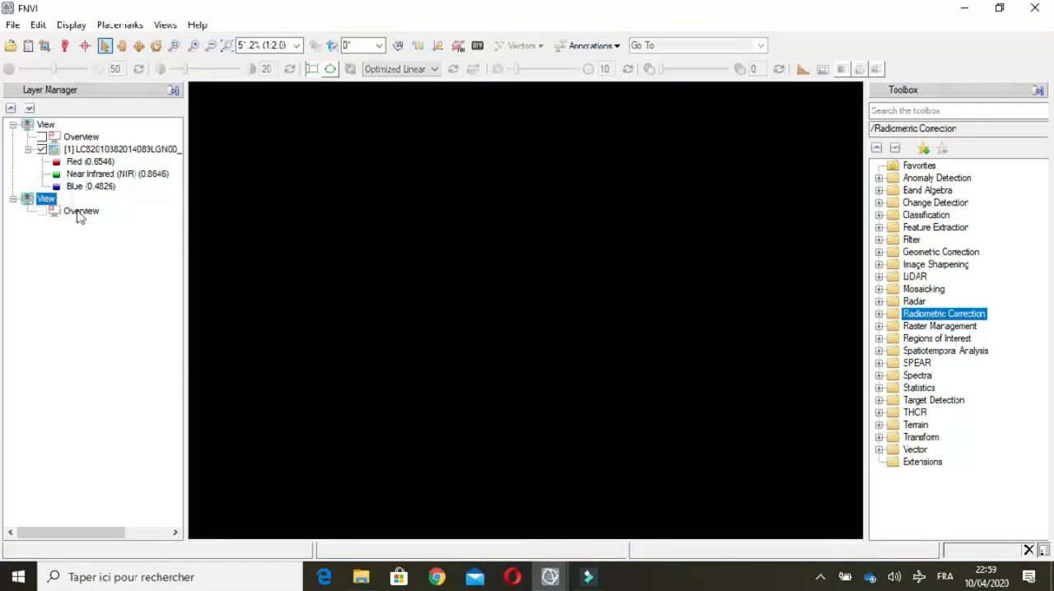
{"action": "left_click", "coordinate": [80, 212]}
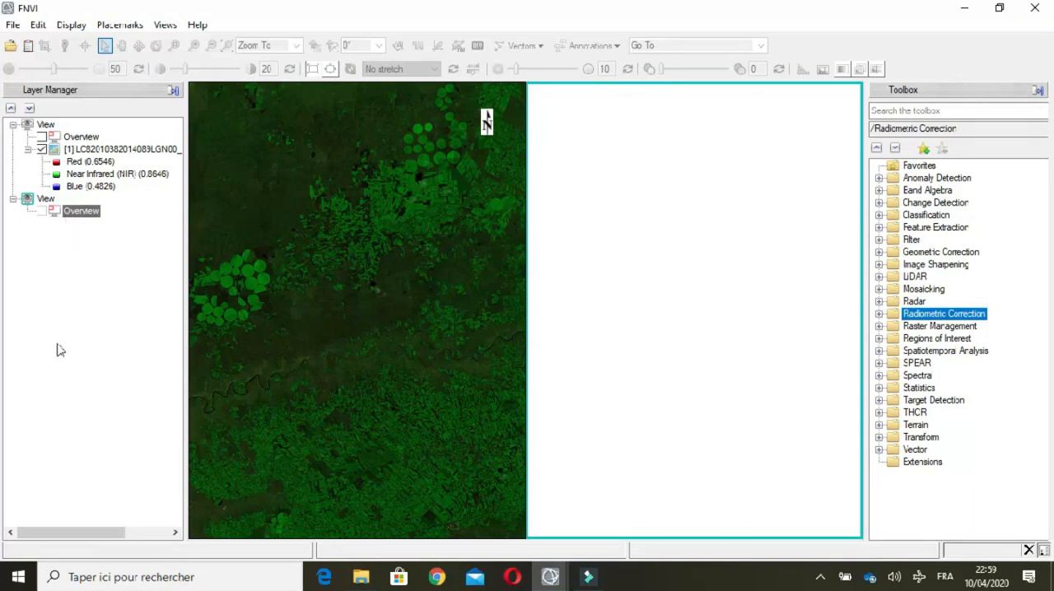
Step: Load the multispectral Near Infrared (NIR) band in grayscale into the empty view from the Data Manager
{"action": "left_click", "coordinate": [28, 46]}
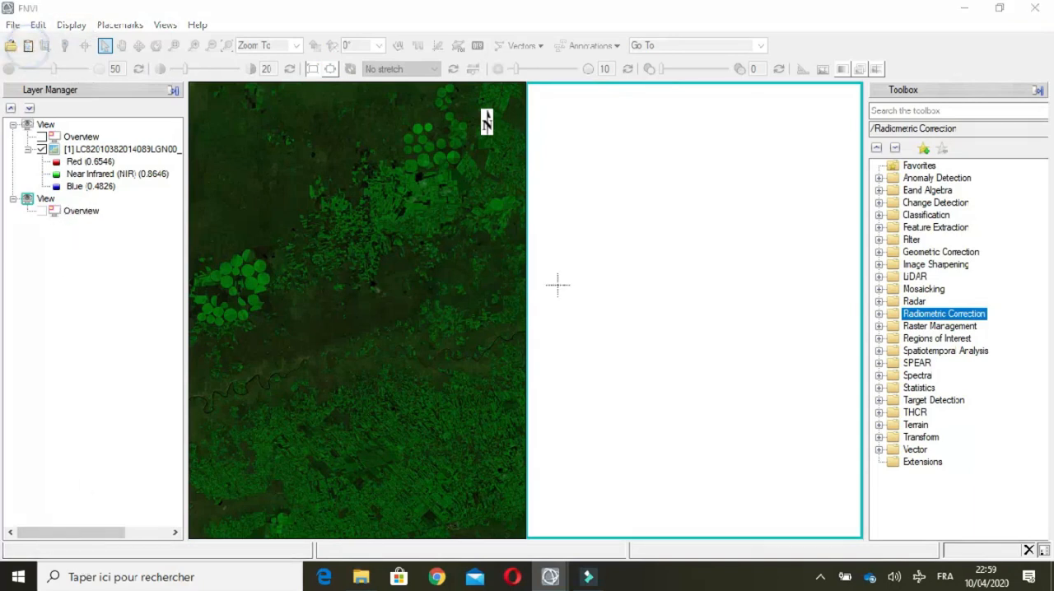
{"action": "left_click_drag", "start_coordinate": [412, 105], "coordinate": [634, 108]}
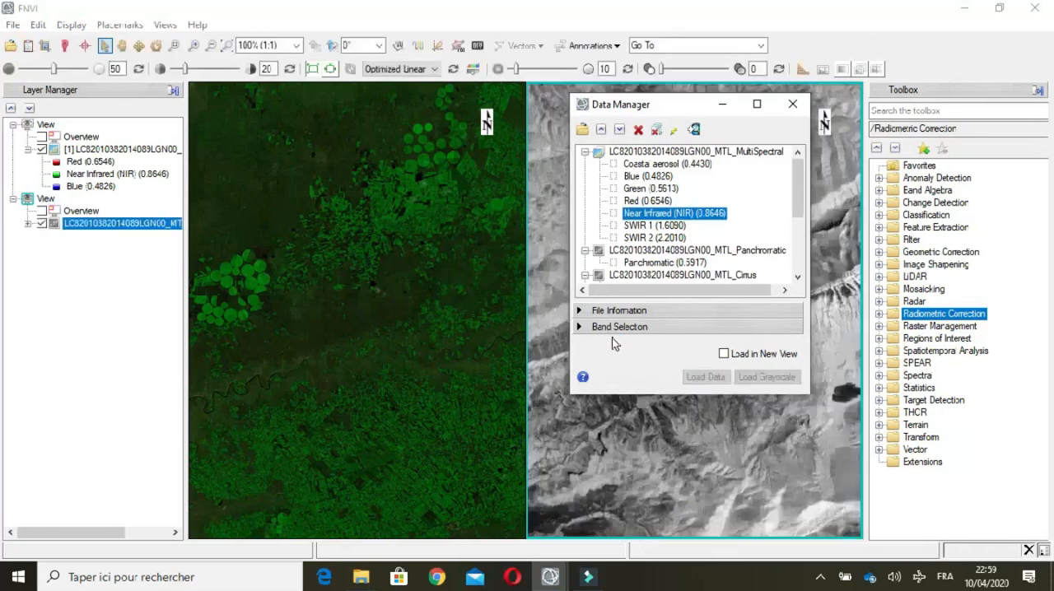
{"action": "left_click", "coordinate": [792, 106]}
Step: Create a new Geo Link between the color composite in view 1 and the grayscale band in view 2
{"action": "left_click", "coordinate": [165, 24]}
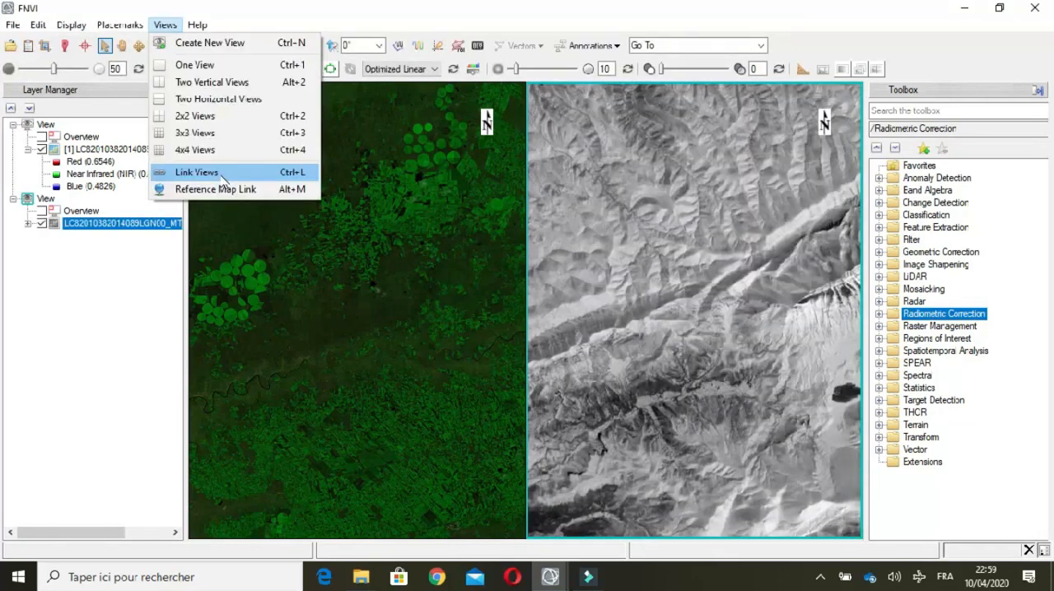
{"action": "left_click", "coordinate": [222, 179]}
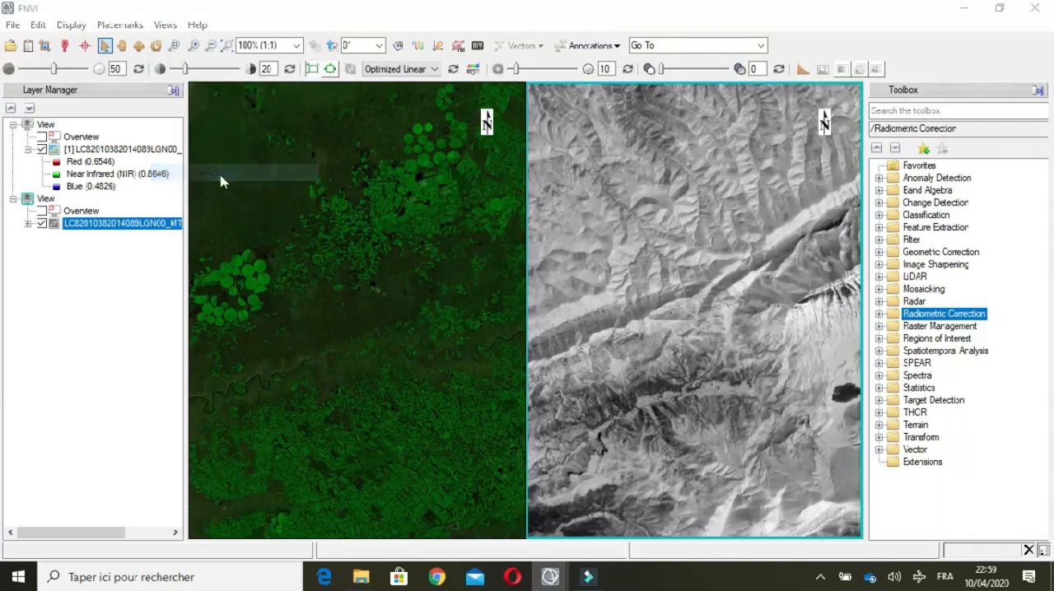
{"action": "left_click_drag", "start_coordinate": [603, 253], "coordinate": [459, 161]}
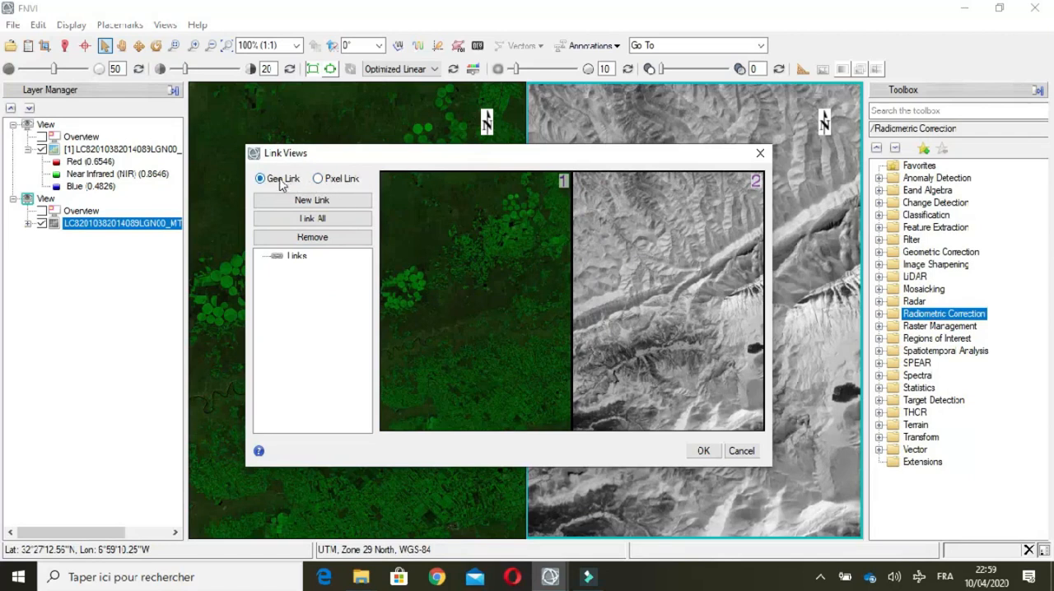
{"action": "left_click", "coordinate": [336, 202]}
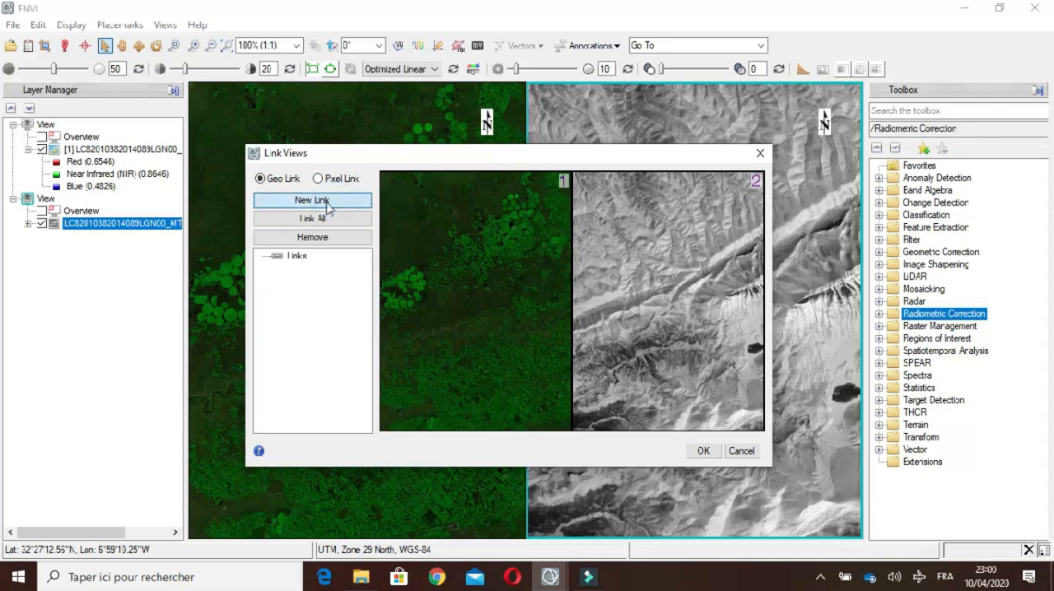
{"action": "left_click", "coordinate": [563, 186]}
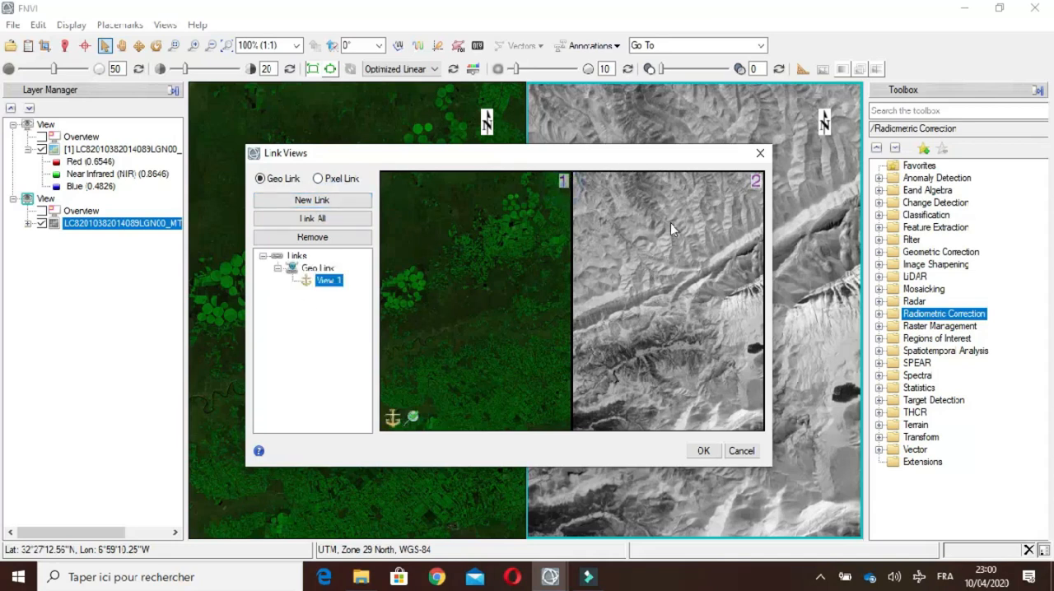
{"action": "left_click", "coordinate": [698, 207]}
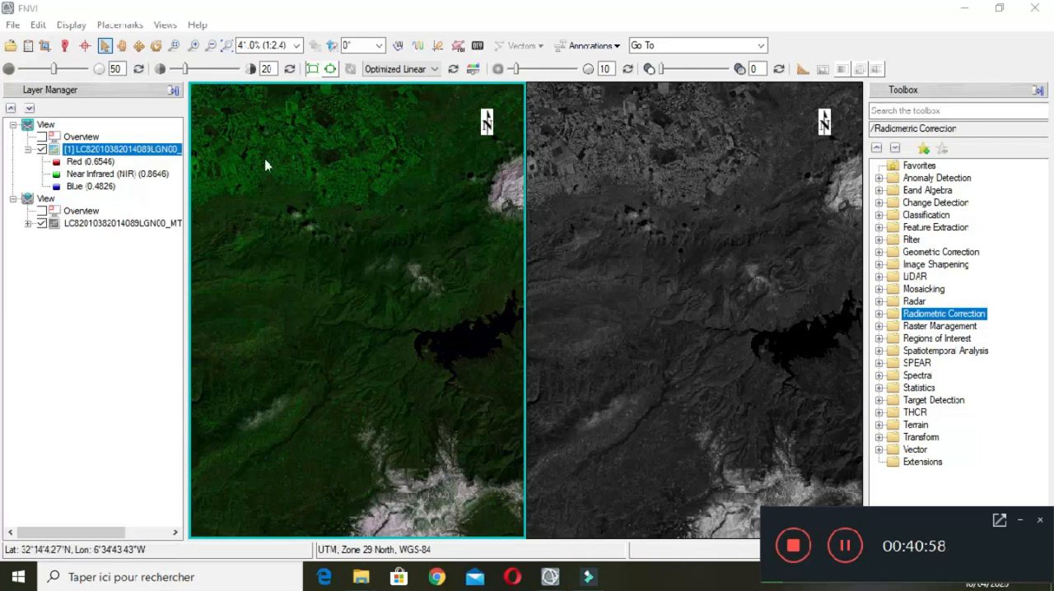
Step: Pan the color composite across the mountains and farmland to check that the linked grayscale view follows
{"action": "left_click", "coordinate": [123, 47]}
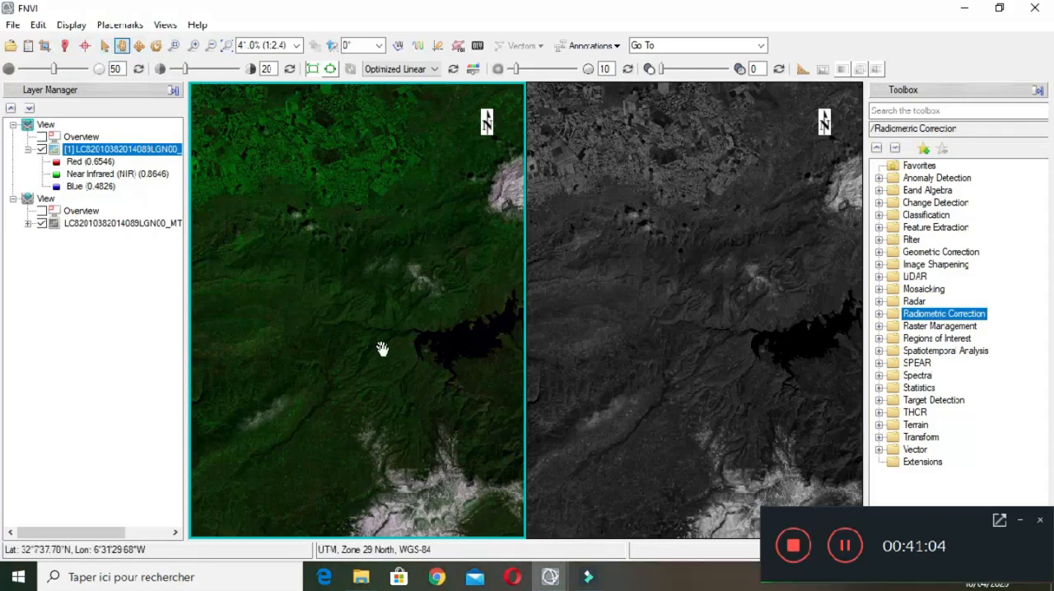
{"action": "left_click_drag", "start_coordinate": [381, 349], "coordinate": [313, 225]}
{"action": "left_click_drag", "start_coordinate": [379, 350], "coordinate": [336, 165]}
{"action": "left_click_drag", "start_coordinate": [369, 201], "coordinate": [465, 469]}
{"action": "left_click_drag", "start_coordinate": [423, 239], "coordinate": [357, 405]}
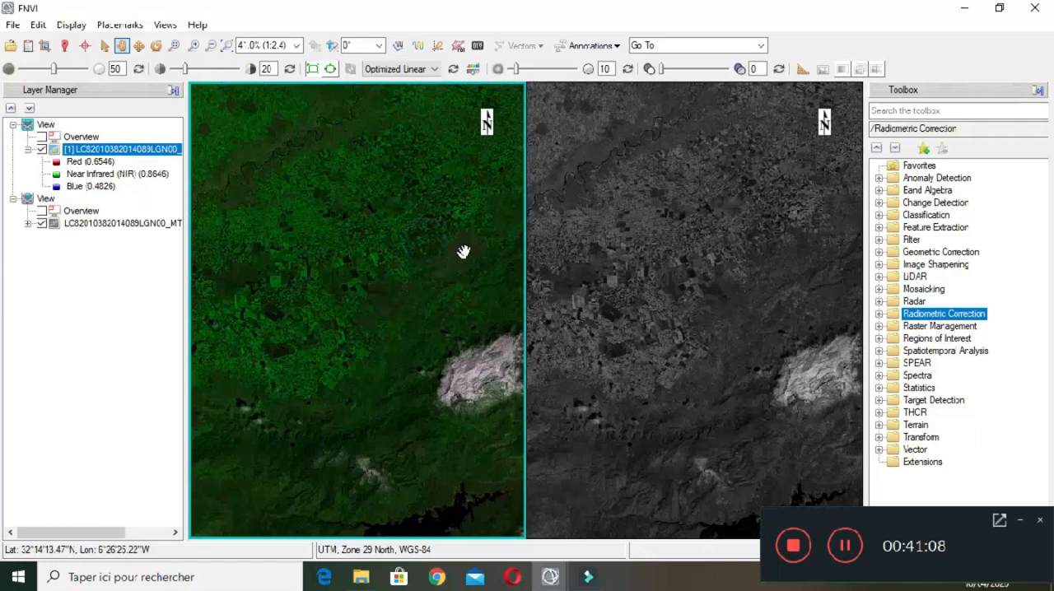
{"action": "left_click_drag", "start_coordinate": [458, 254], "coordinate": [343, 374]}
{"action": "left_click_drag", "start_coordinate": [398, 236], "coordinate": [369, 426]}
{"action": "left_click_drag", "start_coordinate": [351, 367], "coordinate": [366, 156]}
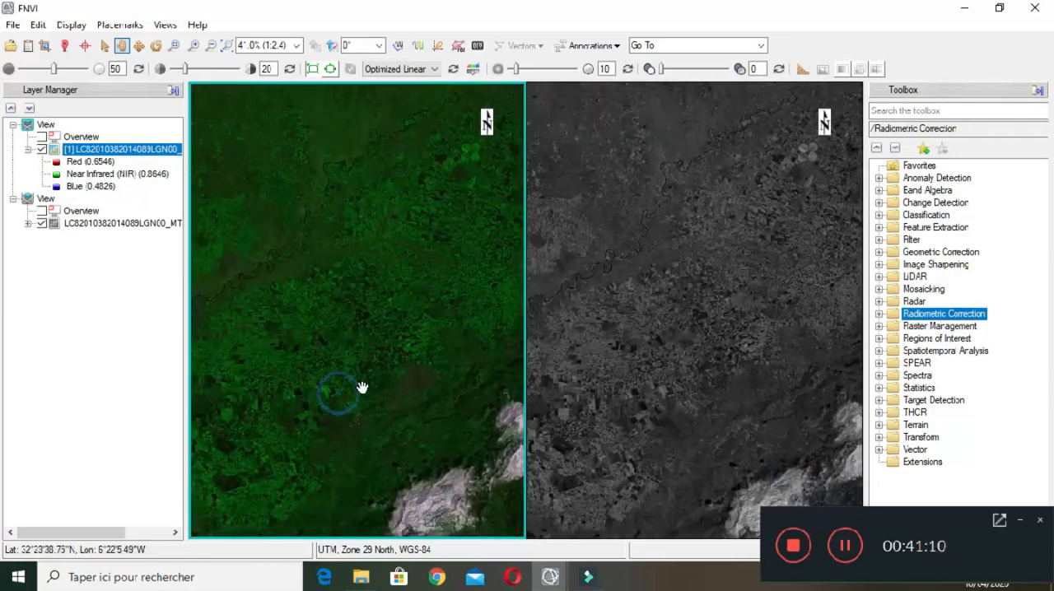
{"action": "left_click_drag", "start_coordinate": [351, 398], "coordinate": [419, 255]}
{"action": "left_click_drag", "start_coordinate": [305, 305], "coordinate": [365, 202]}
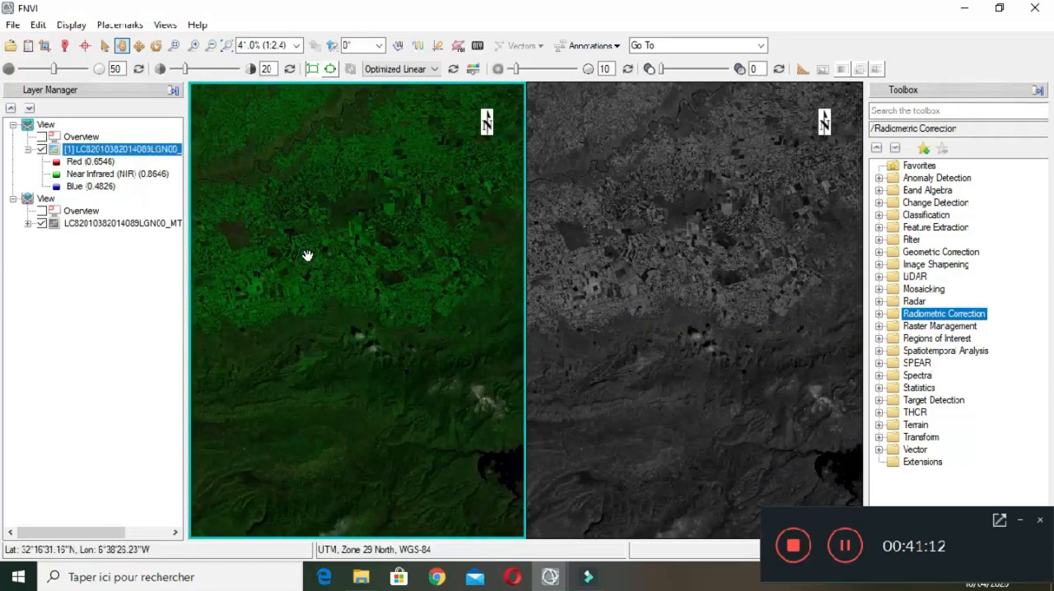
Step: Zoom the linked views in on the farmland parcels and back out to compare the same fields in both images
{"action": "scroll", "coordinate": [377, 321], "scroll_direction": "up", "scroll_amount": 5}
{"action": "scroll", "coordinate": [378, 323], "scroll_direction": "up", "scroll_amount": 2}
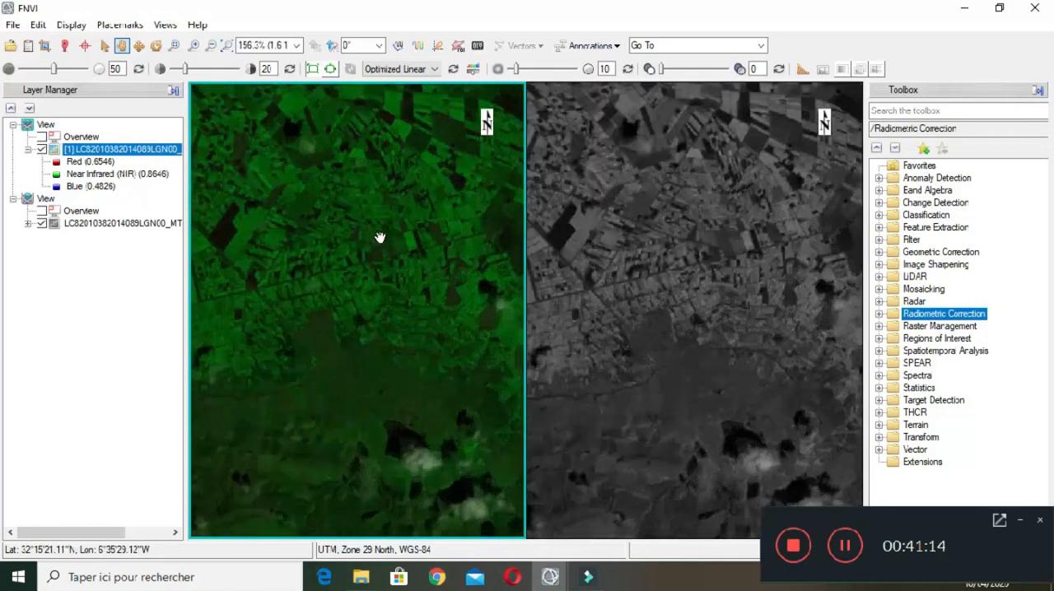
{"action": "left_click_drag", "start_coordinate": [378, 237], "coordinate": [377, 447]}
{"action": "scroll", "coordinate": [423, 308], "scroll_direction": "up", "scroll_amount": 1}
{"action": "left_click_drag", "start_coordinate": [470, 387], "coordinate": [414, 338]}
{"action": "scroll", "coordinate": [386, 336], "scroll_direction": "up", "scroll_amount": 2}
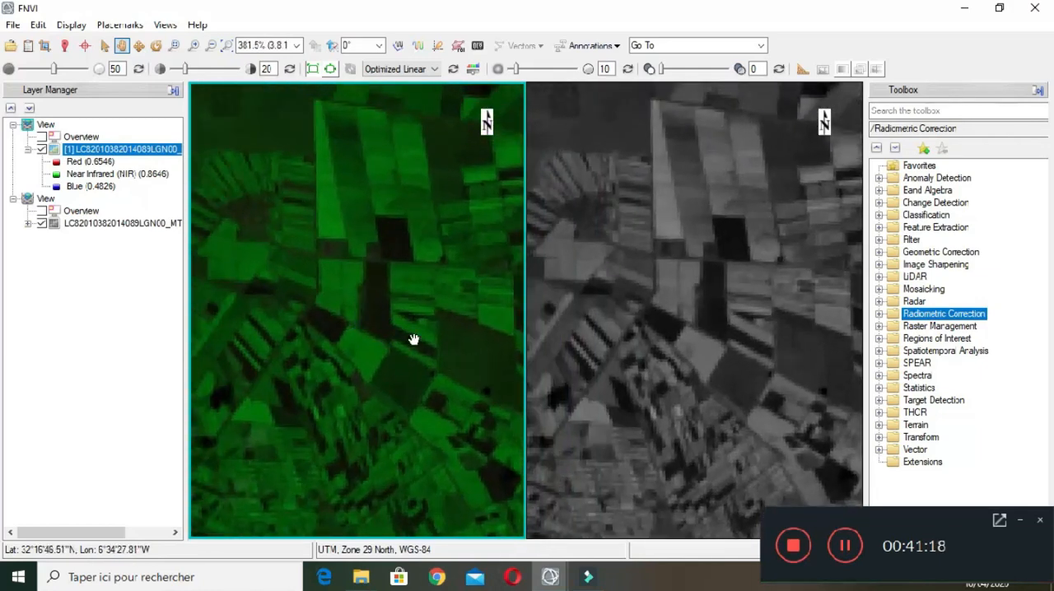
{"action": "scroll", "coordinate": [355, 258], "scroll_direction": "up", "scroll_amount": 1}
{"action": "left_click_drag", "start_coordinate": [348, 256], "coordinate": [395, 357]}
{"action": "scroll", "coordinate": [395, 357], "scroll_direction": "down", "scroll_amount": 1}
{"action": "scroll", "coordinate": [395, 358], "scroll_direction": "down", "scroll_amount": 3}
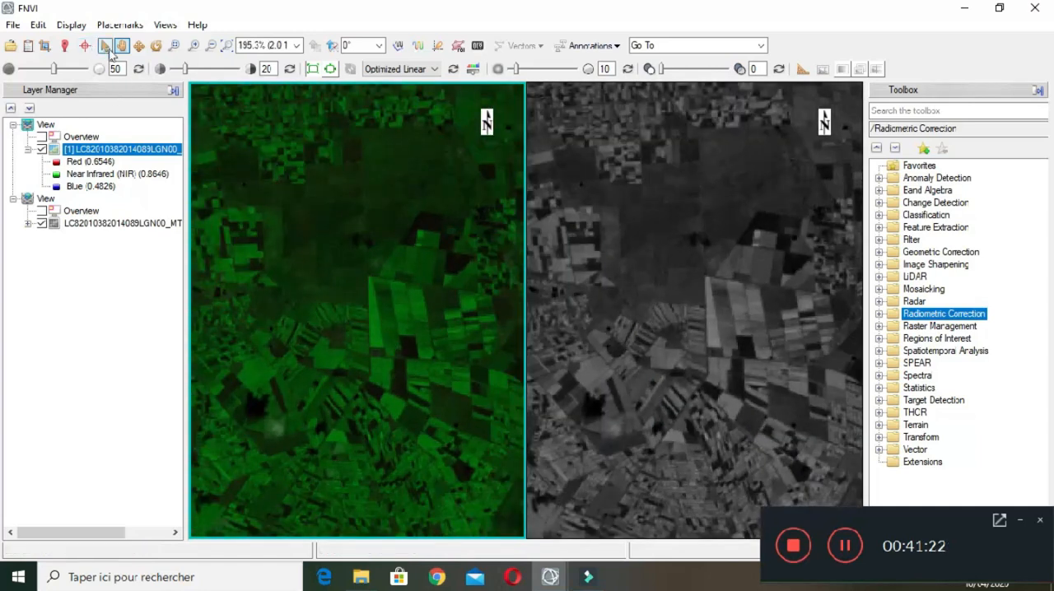
Step: Zoom the geo-linked views in on the farmland parcels, the snowy mountains and the lake area, returning to full extent in between
{"action": "left_click", "coordinate": [172, 46]}
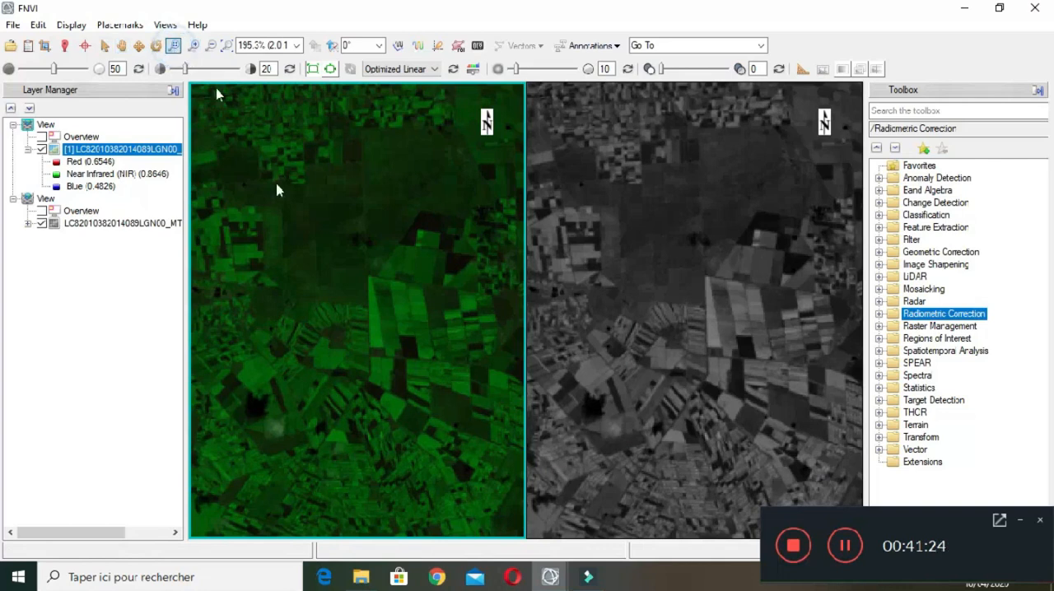
{"action": "left_click", "coordinate": [408, 309]}
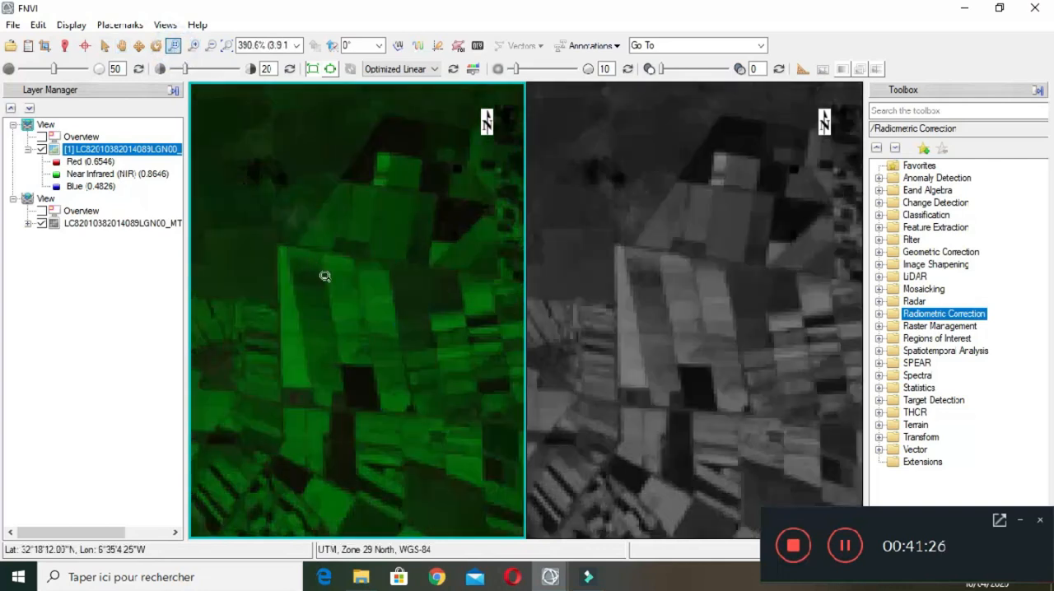
{"action": "left_click", "coordinate": [228, 46]}
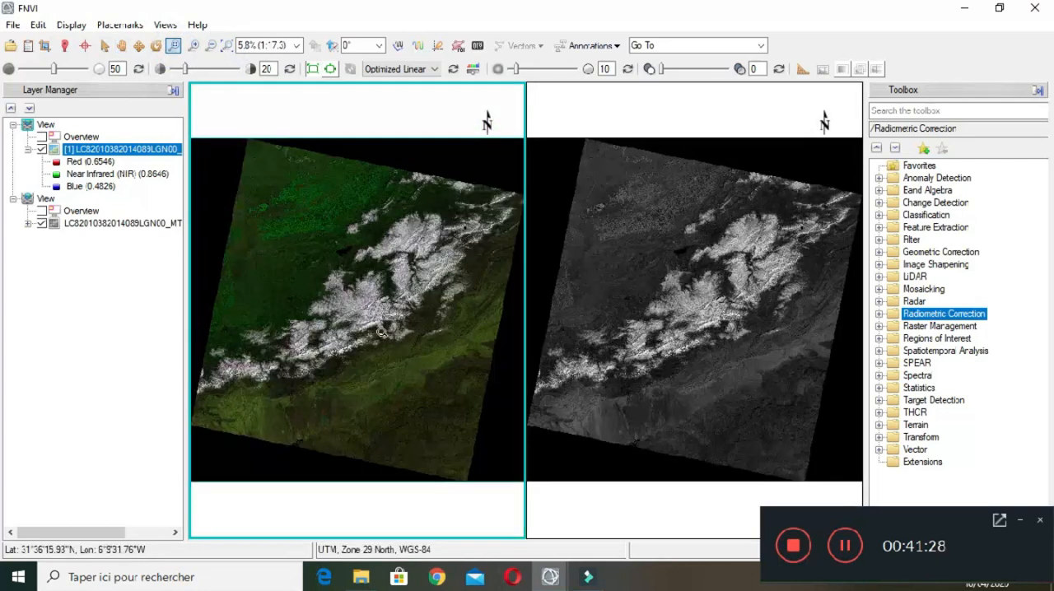
{"action": "left_click_drag", "start_coordinate": [353, 287], "coordinate": [399, 351]}
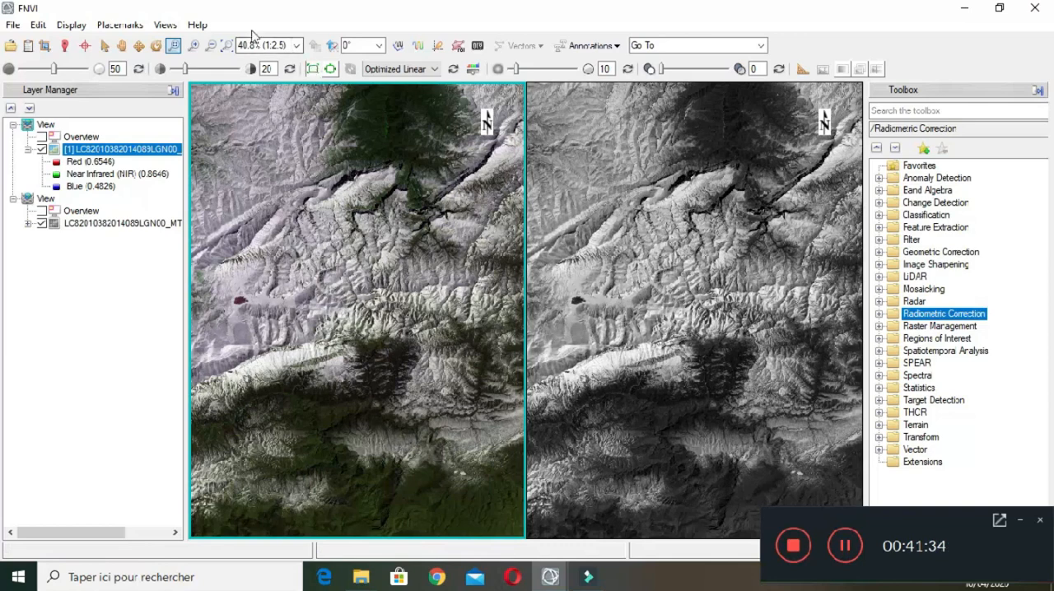
{"action": "left_click", "coordinate": [227, 45]}
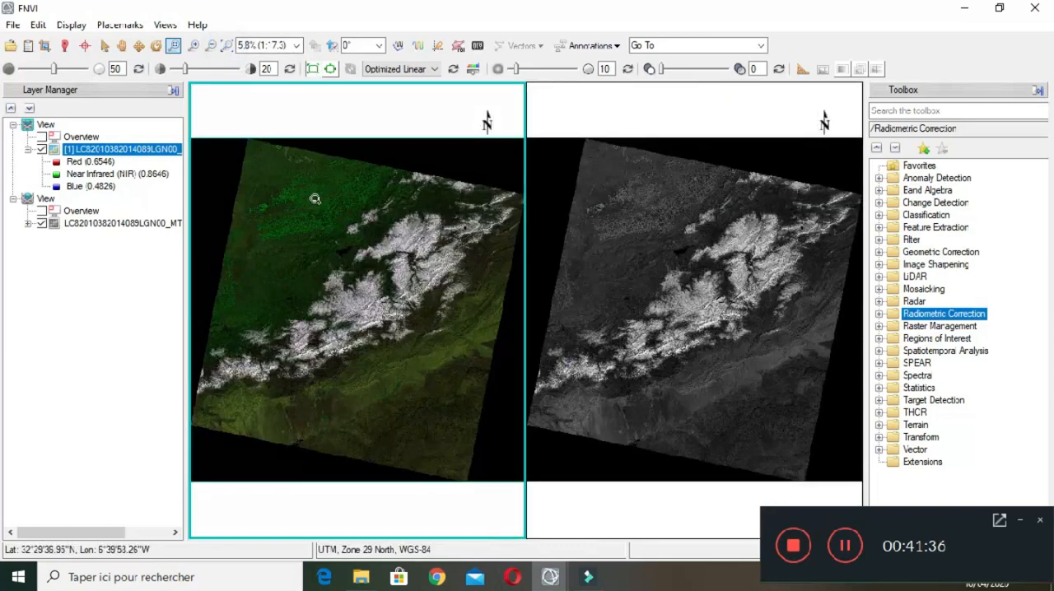
{"action": "left_click_drag", "start_coordinate": [313, 221], "coordinate": [349, 261]}
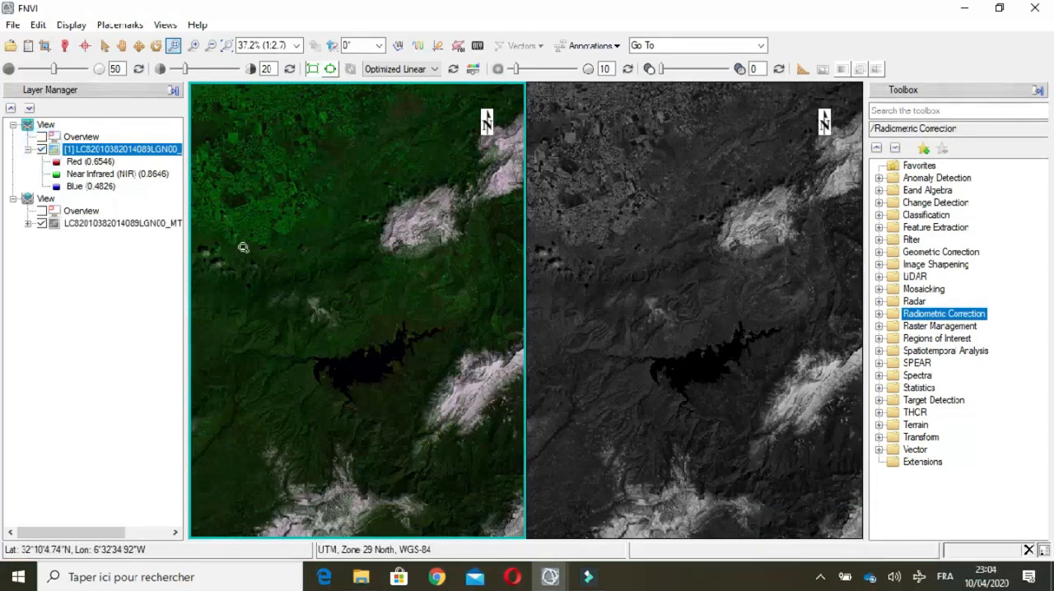
Step: Return to a single view showing the color composite and open the Region of Interest (ROI) Tool beside the image
{"action": "left_click", "coordinate": [172, 26]}
{"action": "left_click", "coordinate": [208, 66]}
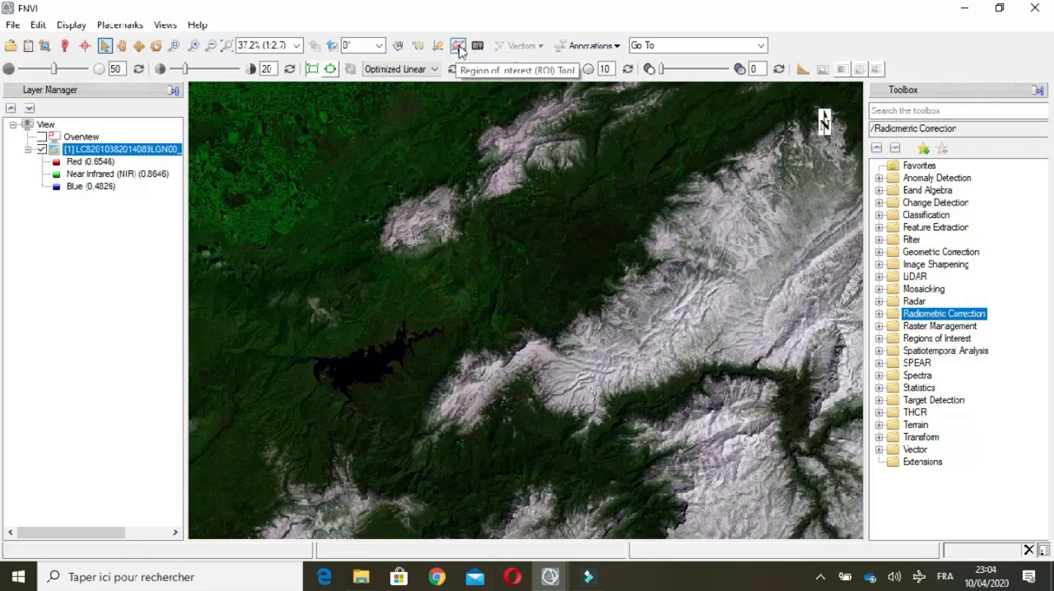
{"action": "left_click", "coordinate": [458, 48]}
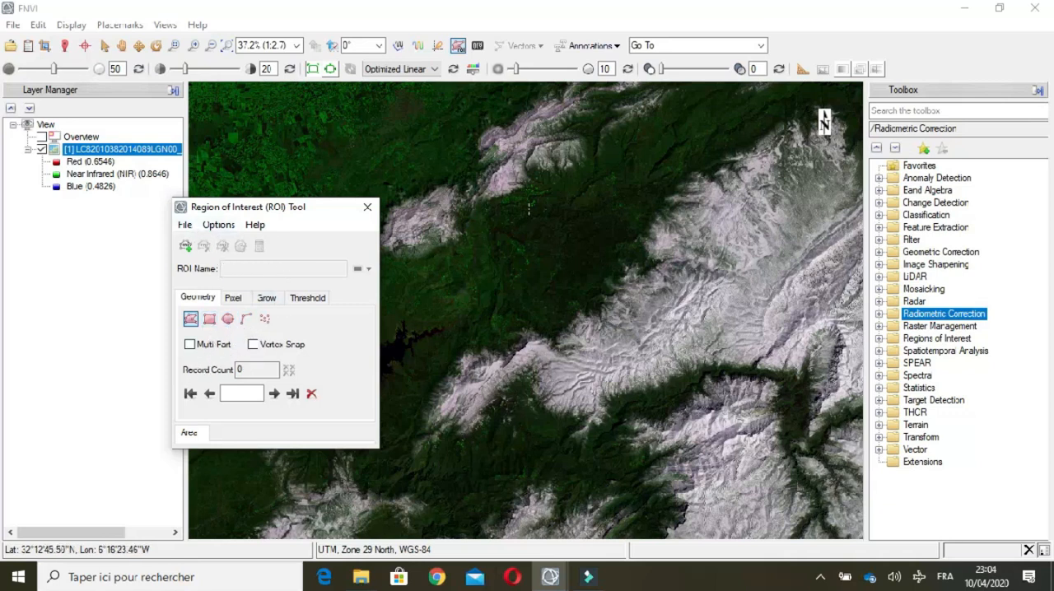
{"action": "left_click_drag", "start_coordinate": [266, 212], "coordinate": [157, 237]}
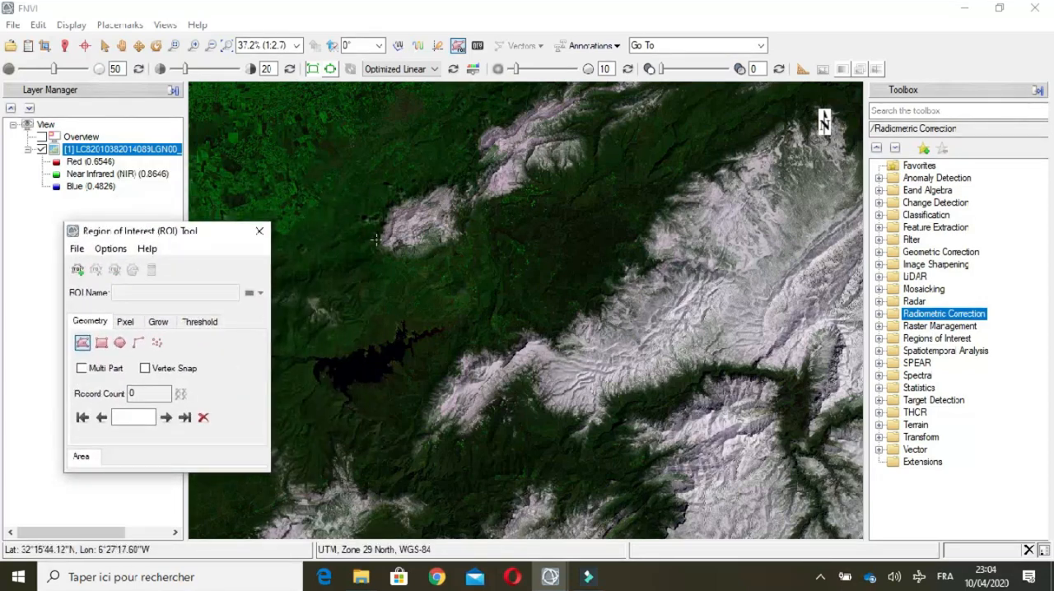
Step: Draw a four-cornered polygon ROI around the long bright green parcel just north of the dark square field in the farmland
{"action": "scroll", "coordinate": [420, 226], "scroll_direction": "up", "scroll_amount": 1}
{"action": "scroll", "coordinate": [430, 244], "scroll_direction": "down", "scroll_amount": 3}
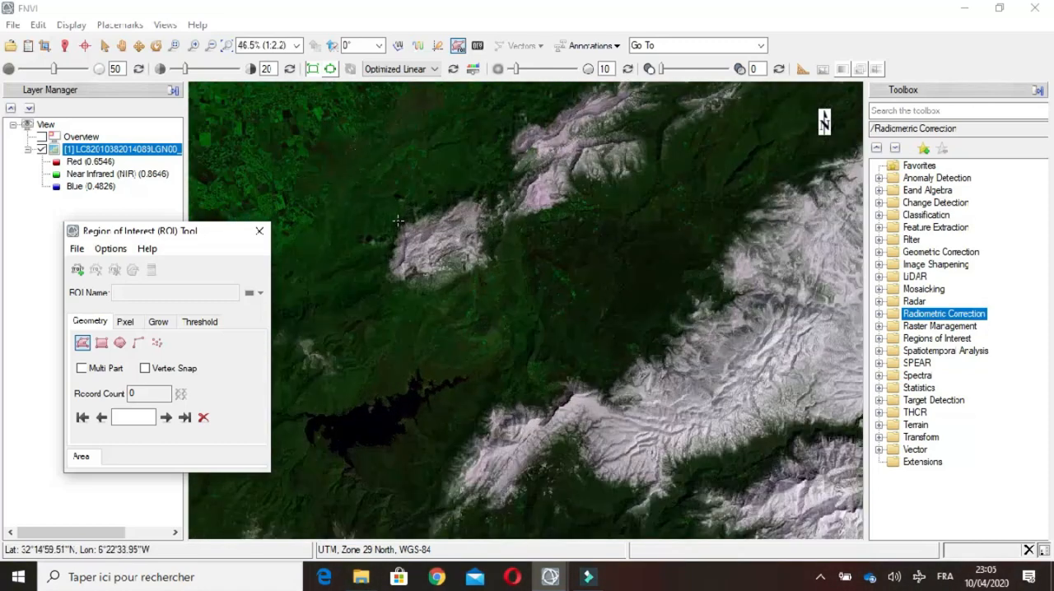
{"action": "scroll", "coordinate": [331, 160], "scroll_direction": "up", "scroll_amount": 1}
{"action": "left_click", "coordinate": [122, 45]}
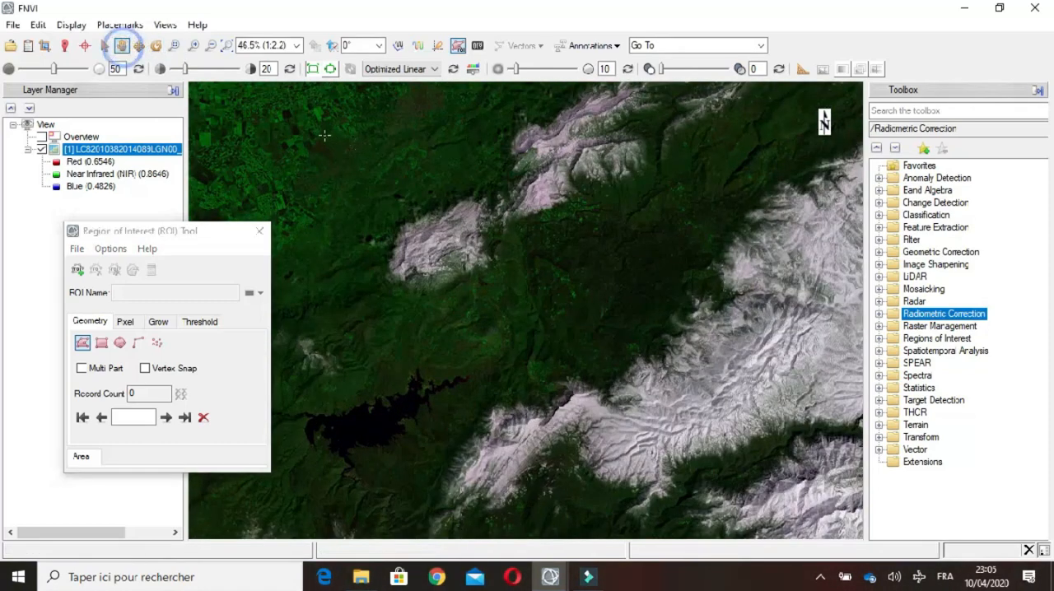
{"action": "left_click_drag", "start_coordinate": [351, 116], "coordinate": [635, 202]}
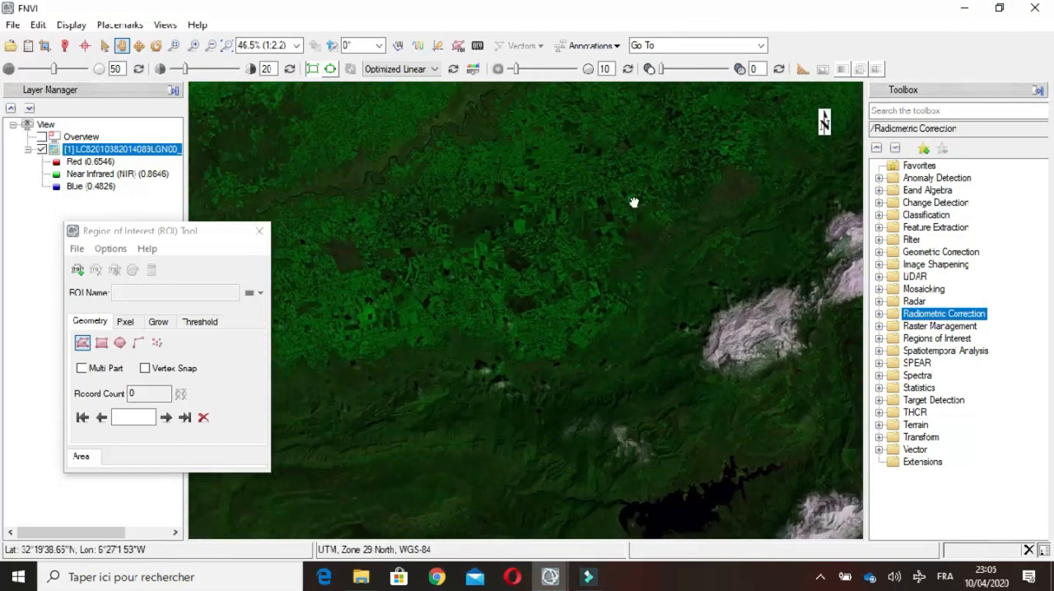
{"action": "left_click_drag", "start_coordinate": [541, 235], "coordinate": [593, 192]}
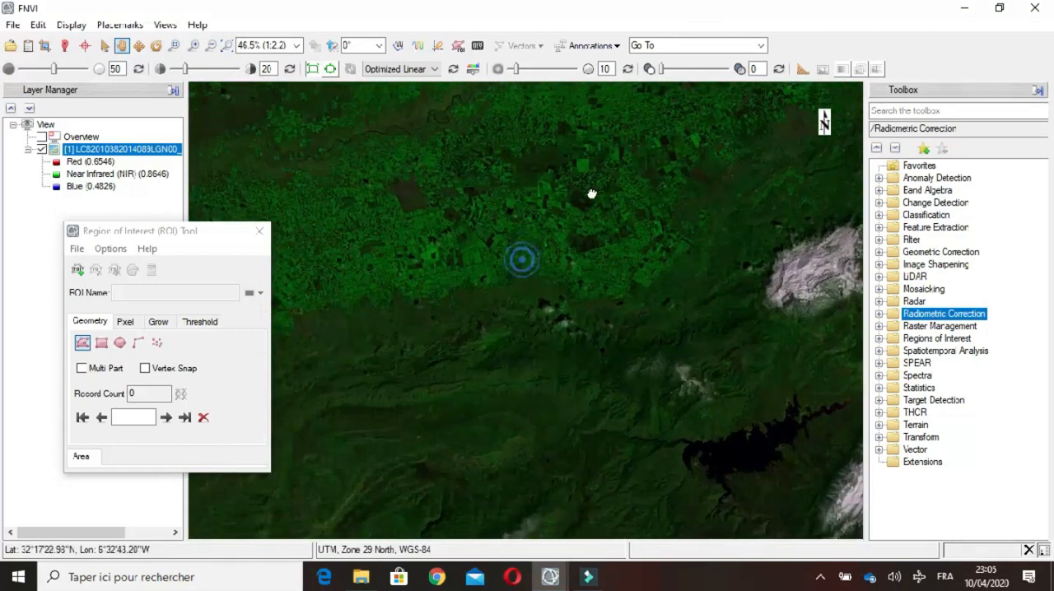
{"action": "left_click", "coordinate": [192, 45]}
{"action": "left_click_drag", "start_coordinate": [552, 209], "coordinate": [546, 282]}
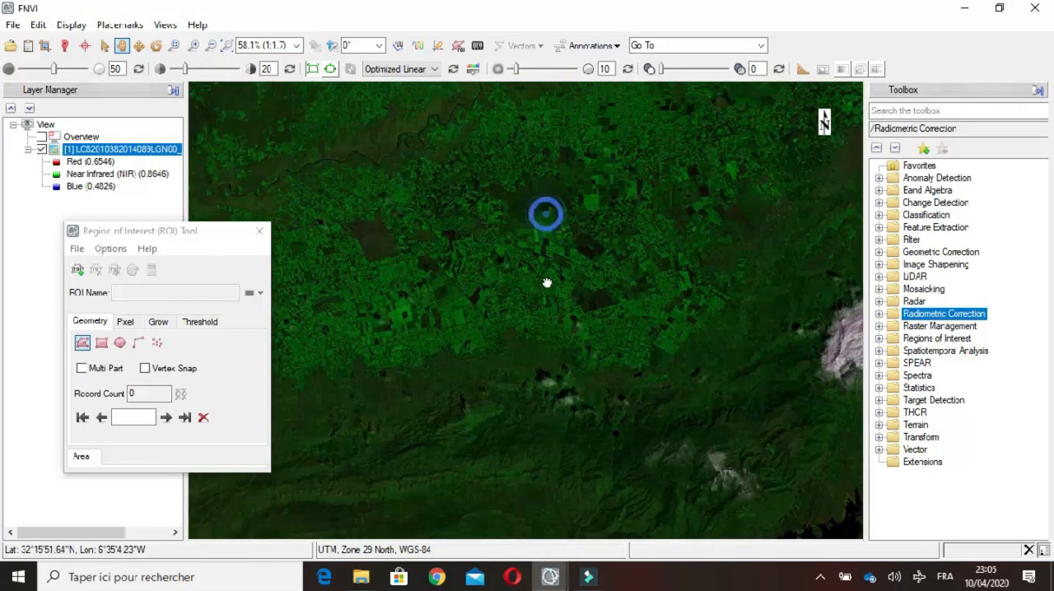
{"action": "left_click", "coordinate": [190, 45]}
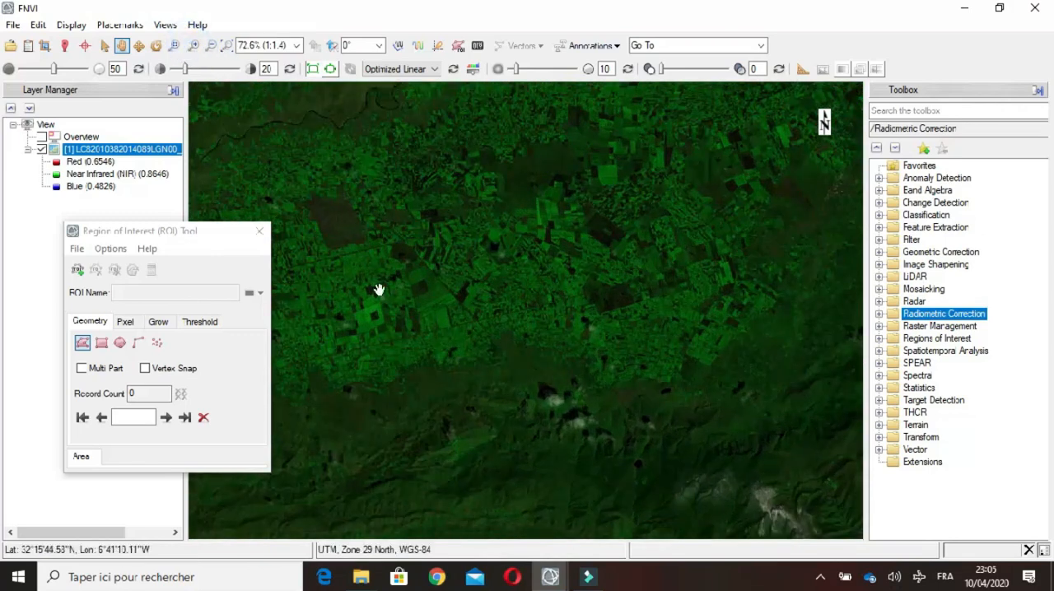
{"action": "left_click_drag", "start_coordinate": [371, 306], "coordinate": [638, 247]}
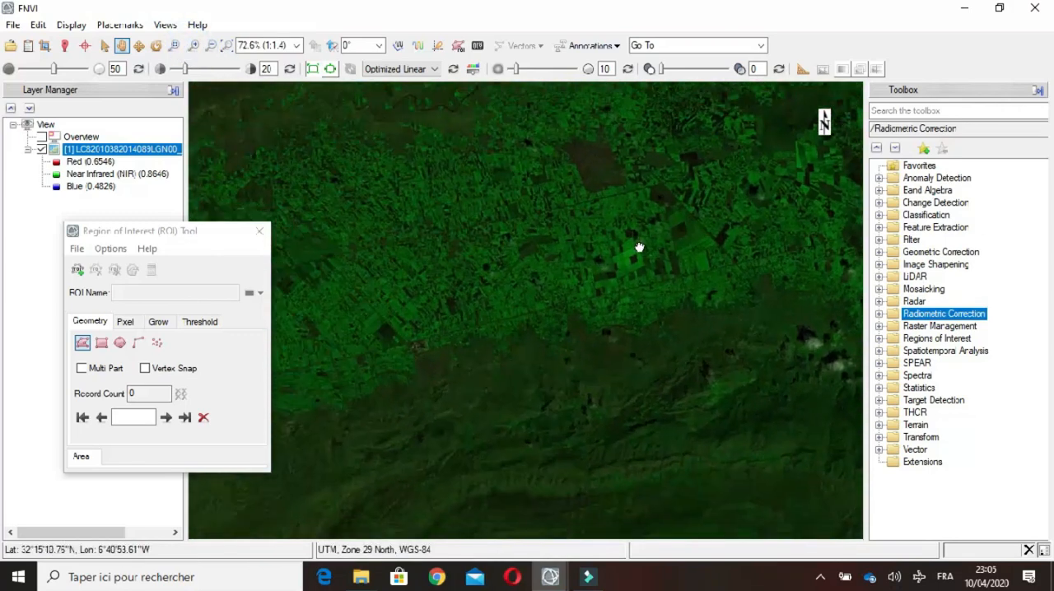
{"action": "scroll", "coordinate": [530, 275], "scroll_direction": "up", "scroll_amount": 5}
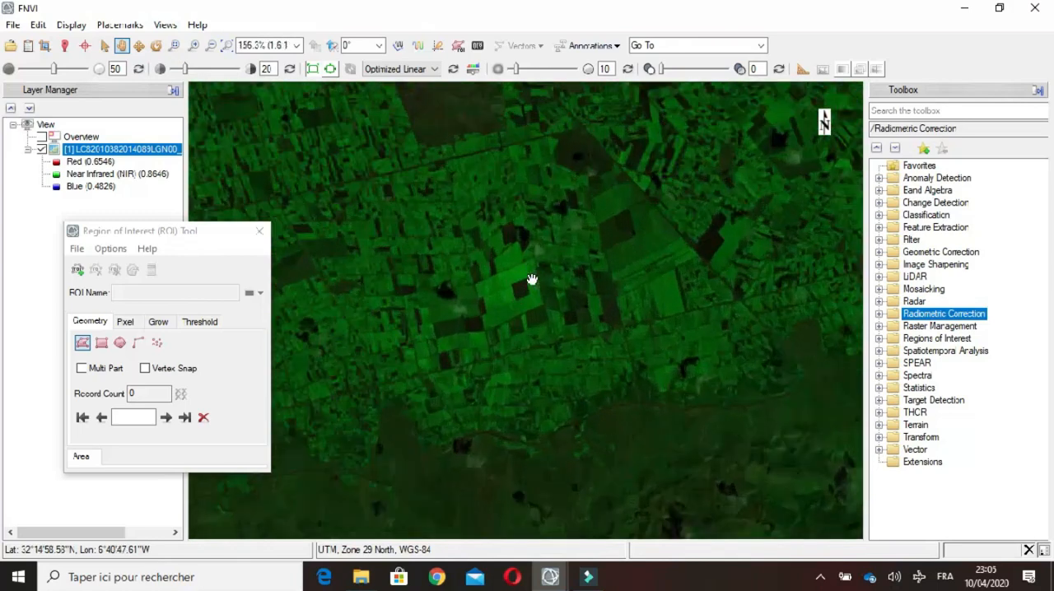
{"action": "scroll", "coordinate": [532, 280], "scroll_direction": "up", "scroll_amount": 2}
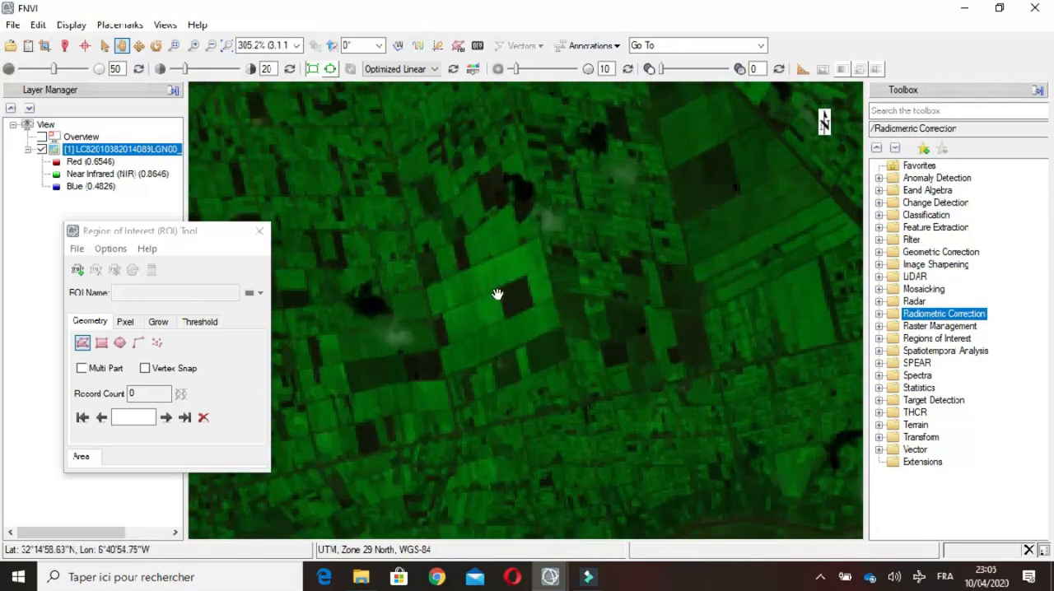
{"action": "left_click", "coordinate": [84, 342]}
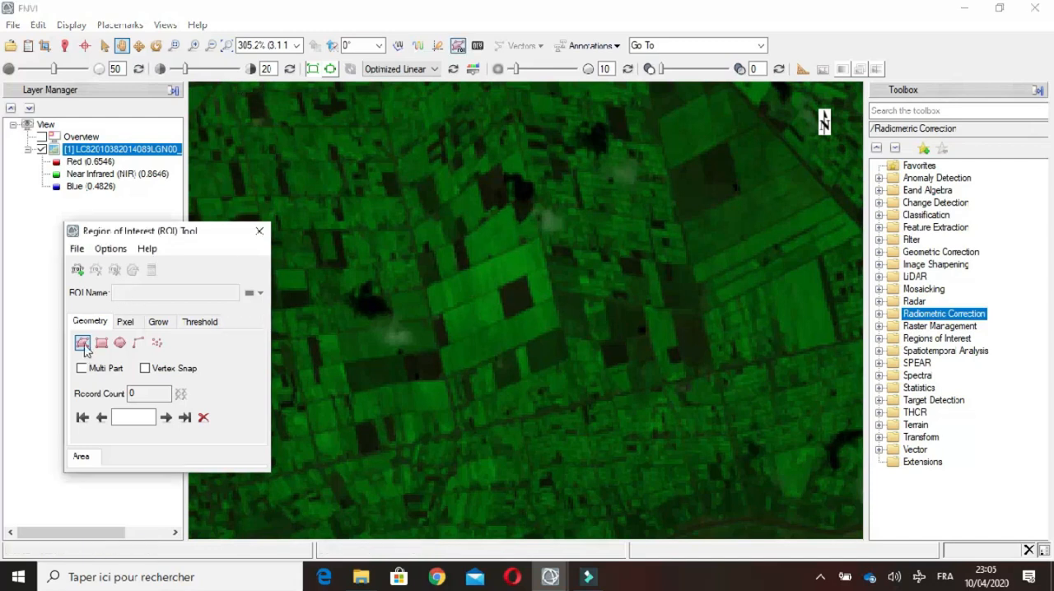
{"action": "left_click", "coordinate": [428, 285]}
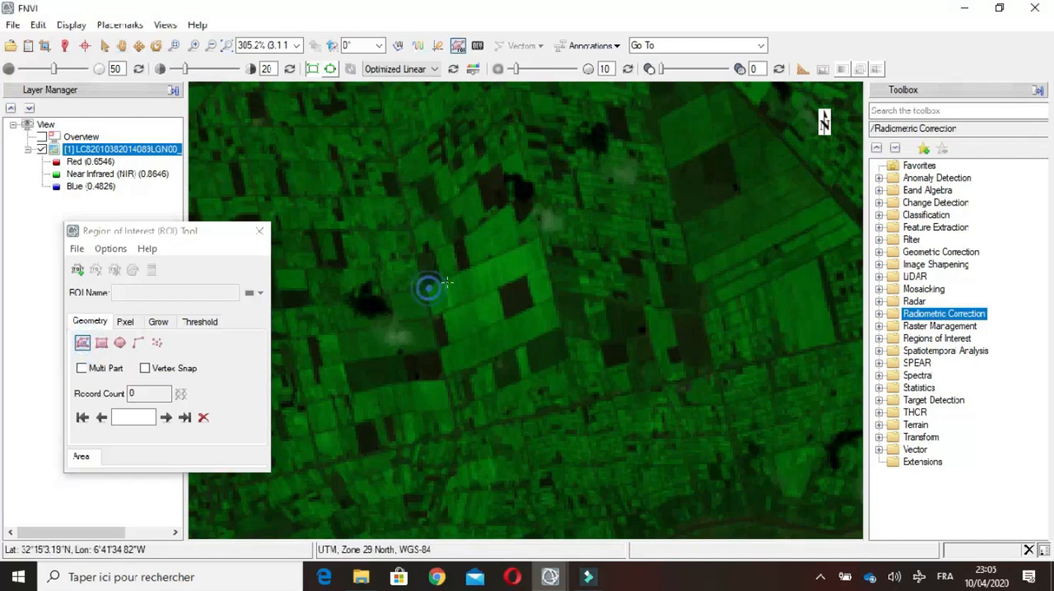
{"action": "left_click", "coordinate": [536, 240]}
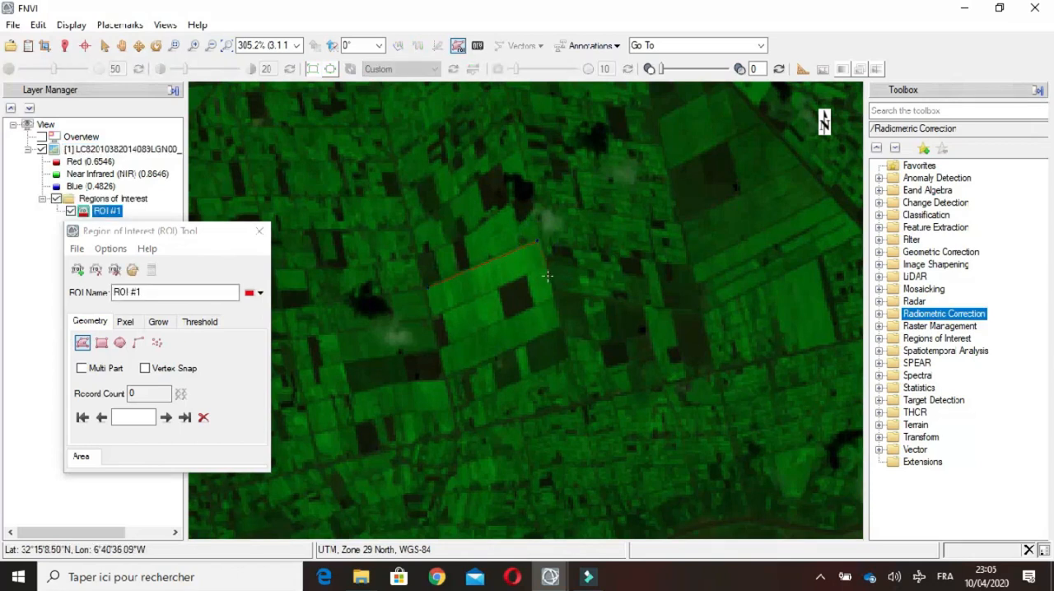
{"action": "left_click", "coordinate": [433, 315]}
{"action": "left_click", "coordinate": [427, 290]}
{"action": "double_click", "coordinate": [427, 289]}
Step: Rename the parcel's region of interest as LROI #1_PARC_1
{"action": "left_click_drag", "start_coordinate": [179, 234], "coordinate": [299, 238]}
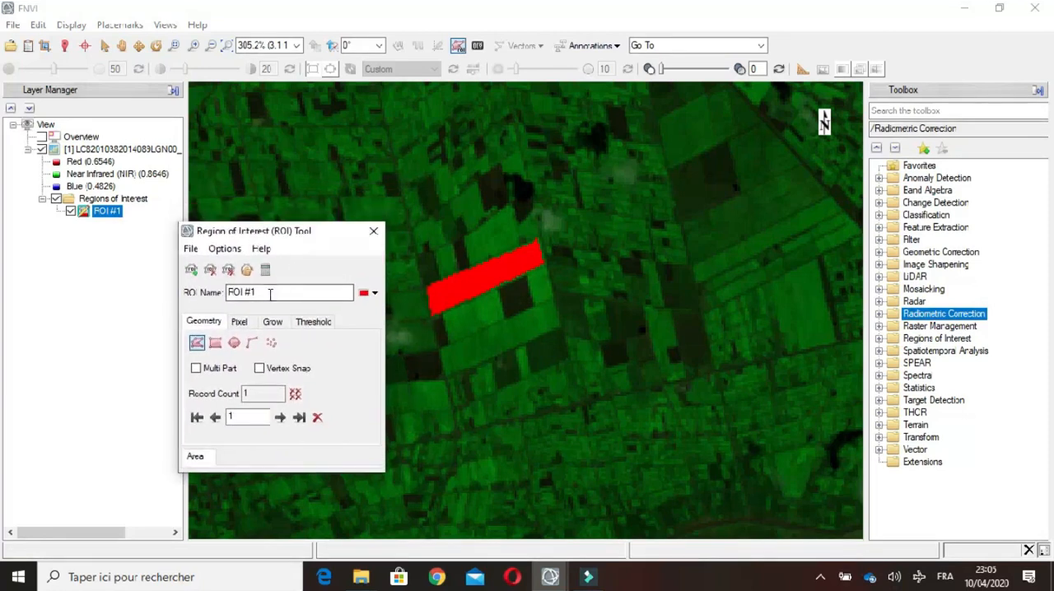
{"action": "left_click", "coordinate": [264, 291]}
{"action": "type", "text": "_PARCL"}
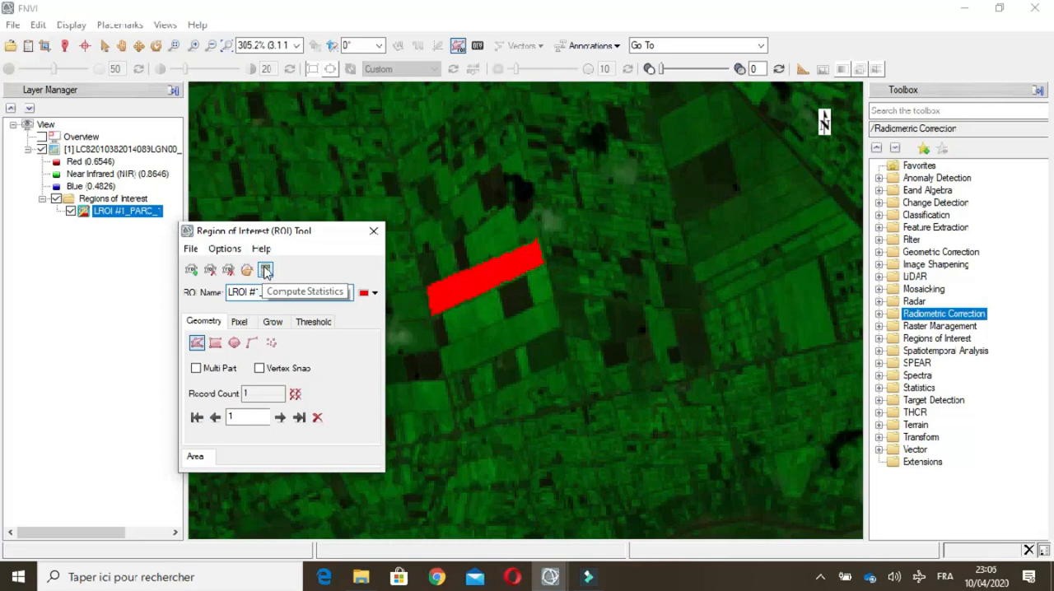
Step: Compute the statistics of the parcel ROI and plot the histogram of Band 5
{"action": "left_click", "coordinate": [265, 272]}
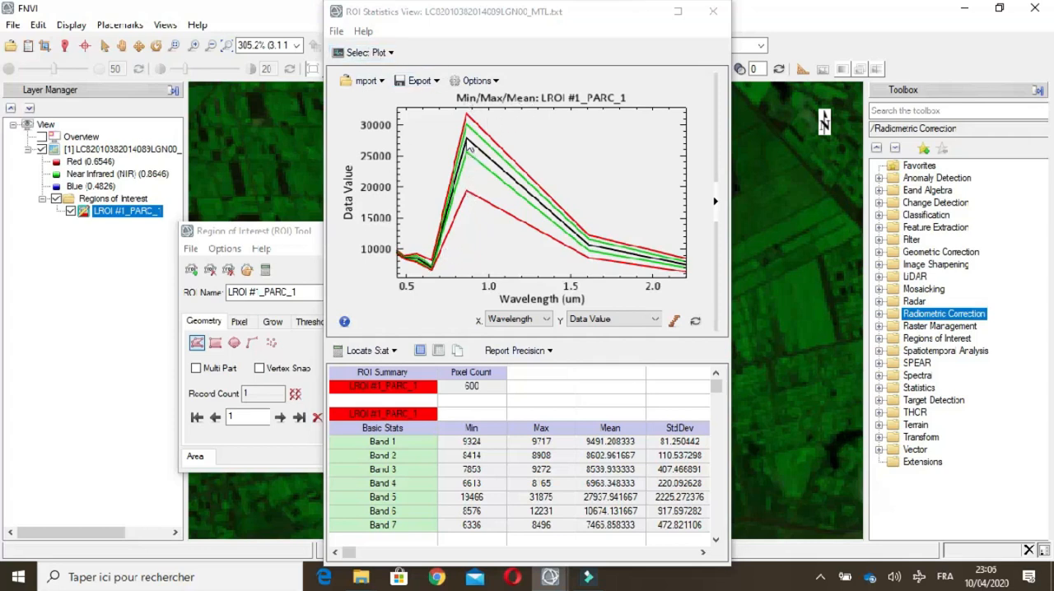
{"action": "left_click", "coordinate": [375, 54]}
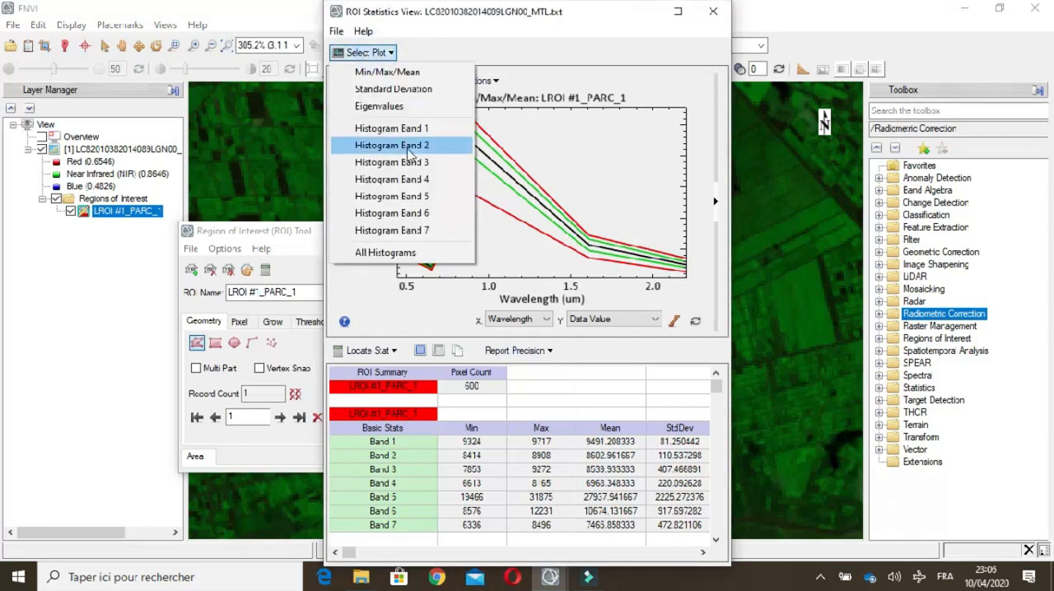
{"action": "left_click", "coordinate": [427, 199]}
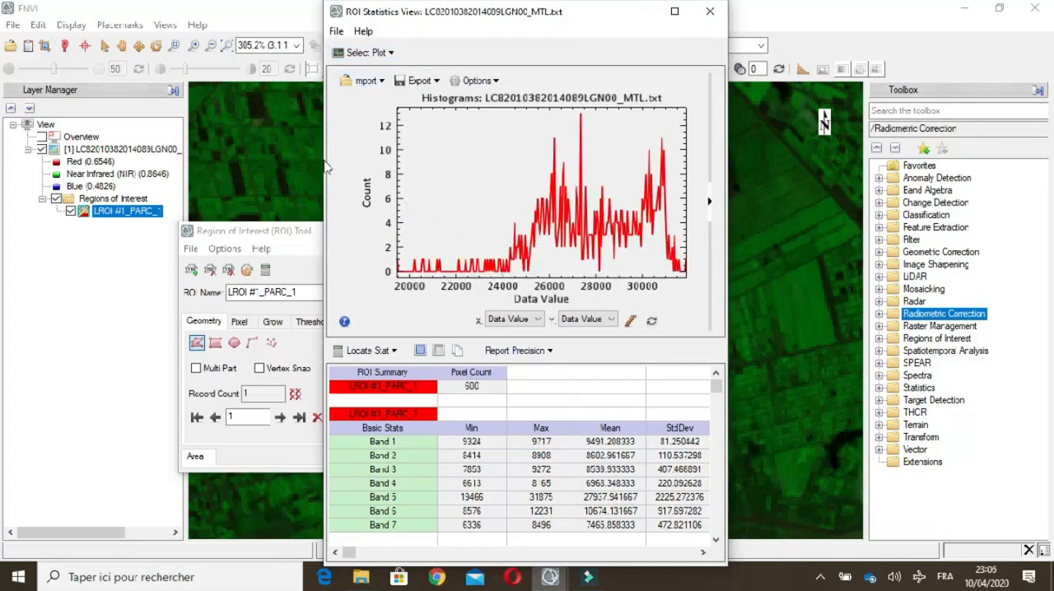
Step: Examine the ROI's basic statistics, covariance, correlation and histogram tables, and check which export formats the plot offers
{"action": "mouse_move", "coordinate": [715, 385]}
{"action": "left_mouse_down"}
{"action": "mouse_move", "coordinate": [715, 396]}
{"action": "mouse_move", "coordinate": [715, 380]}
{"action": "left_mouse_up"}
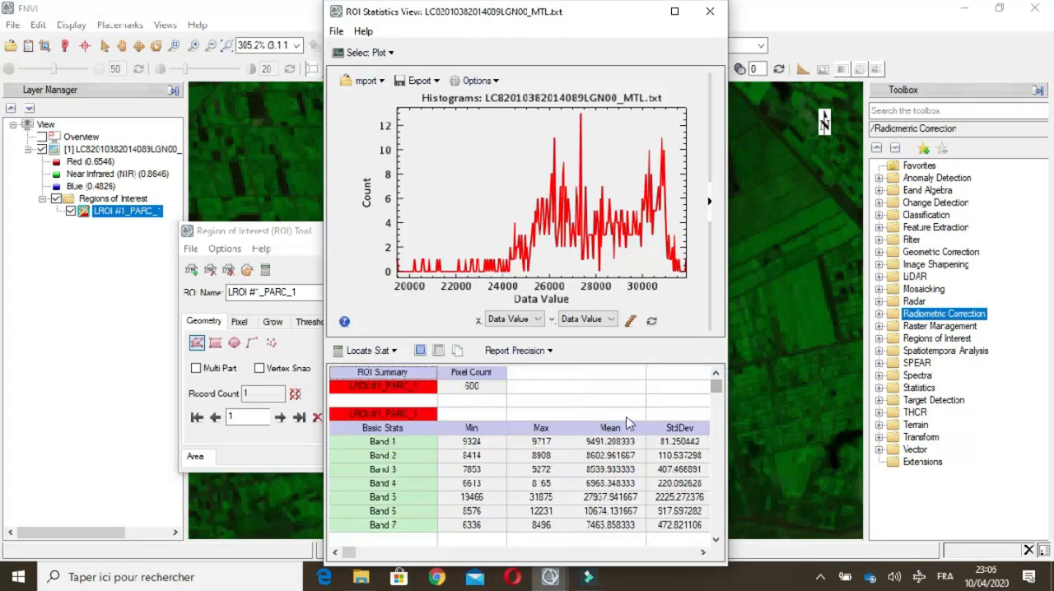
{"action": "scroll", "coordinate": [527, 449], "scroll_direction": "down", "scroll_amount": 1}
{"action": "scroll", "coordinate": [528, 449], "scroll_direction": "down", "scroll_amount": 4}
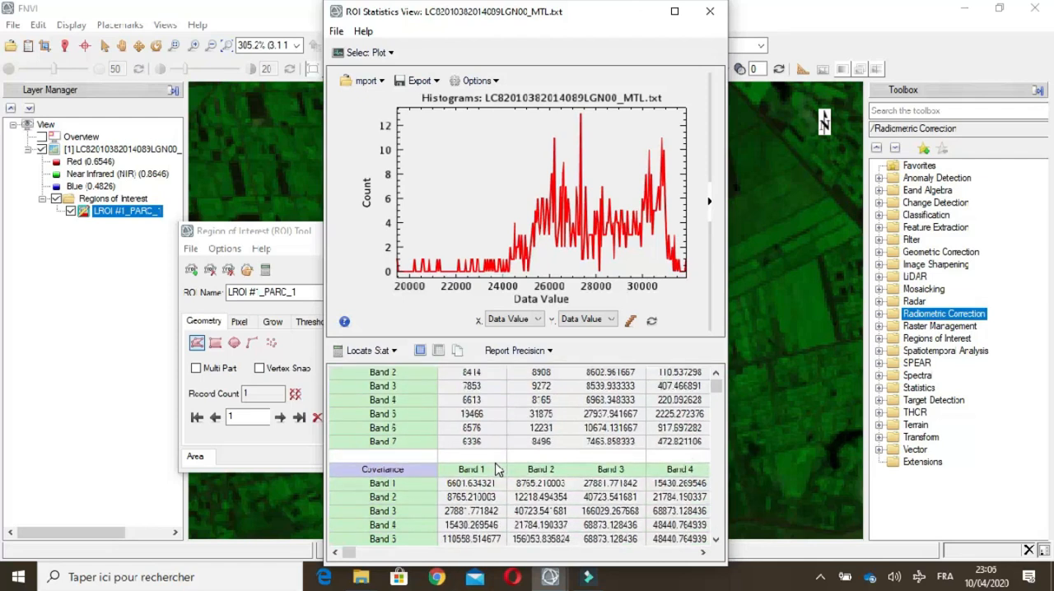
{"action": "scroll", "coordinate": [496, 469], "scroll_direction": "up", "scroll_amount": 2}
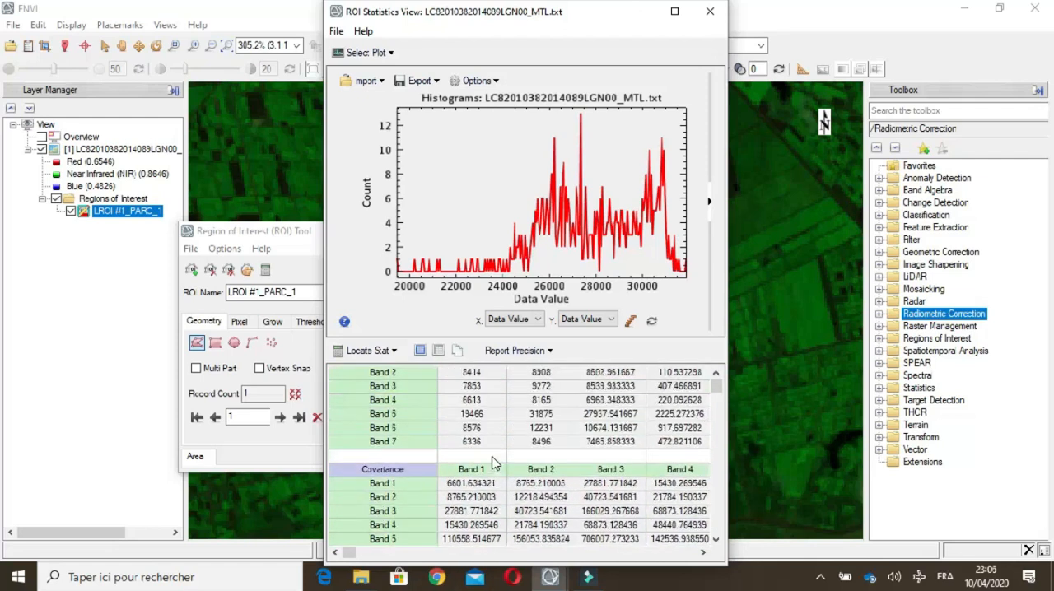
{"action": "scroll", "coordinate": [409, 458], "scroll_direction": "down", "scroll_amount": 1}
{"action": "scroll", "coordinate": [409, 457], "scroll_direction": "down", "scroll_amount": 9}
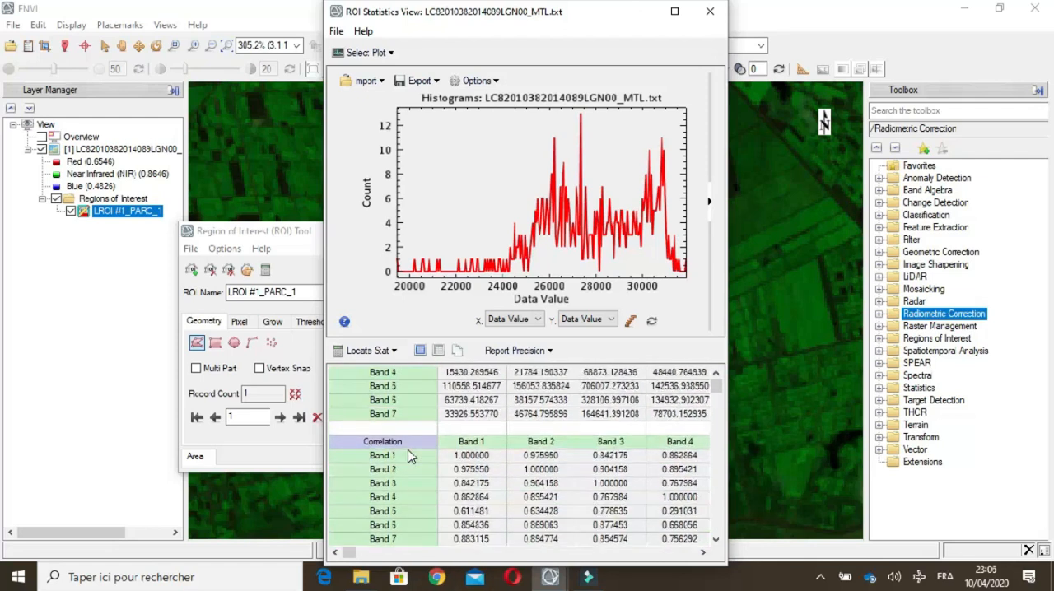
{"action": "scroll", "coordinate": [402, 442], "scroll_direction": "down", "scroll_amount": 4}
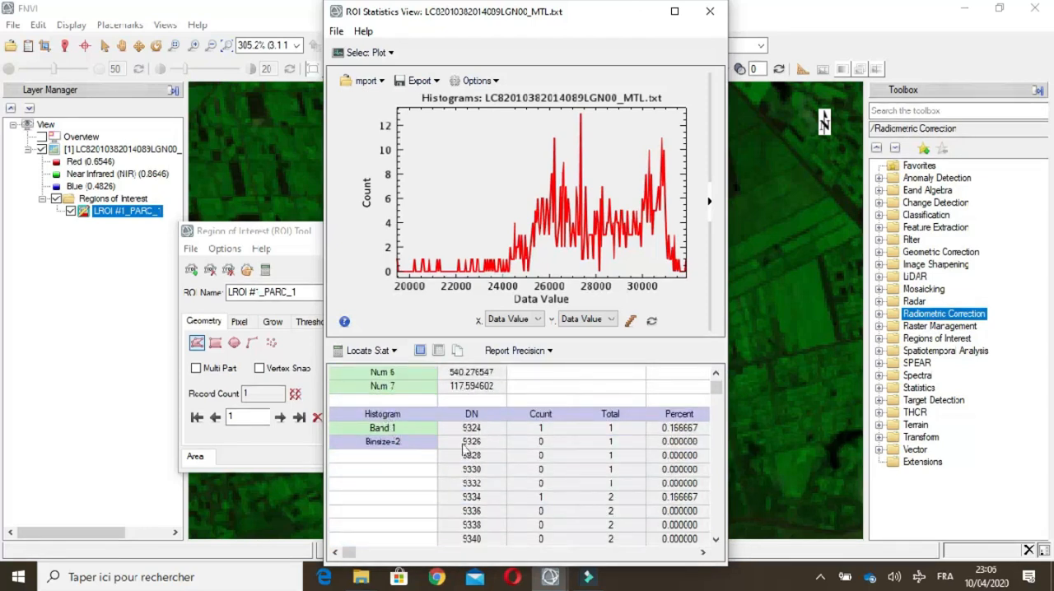
{"action": "scroll", "coordinate": [476, 438], "scroll_direction": "down", "scroll_amount": 2}
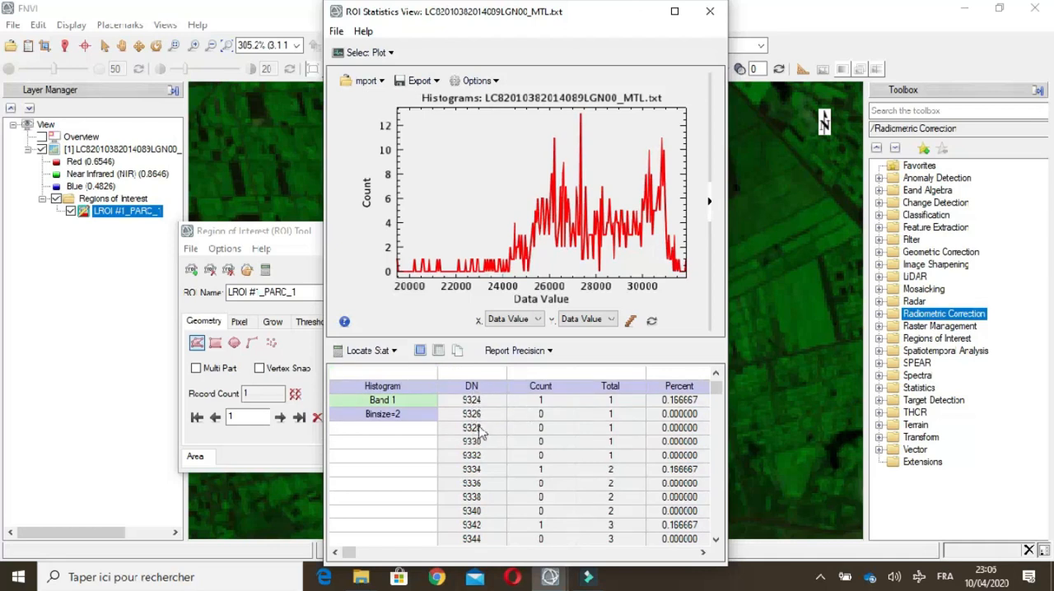
{"action": "scroll", "coordinate": [482, 411], "scroll_direction": "up", "scroll_amount": 5}
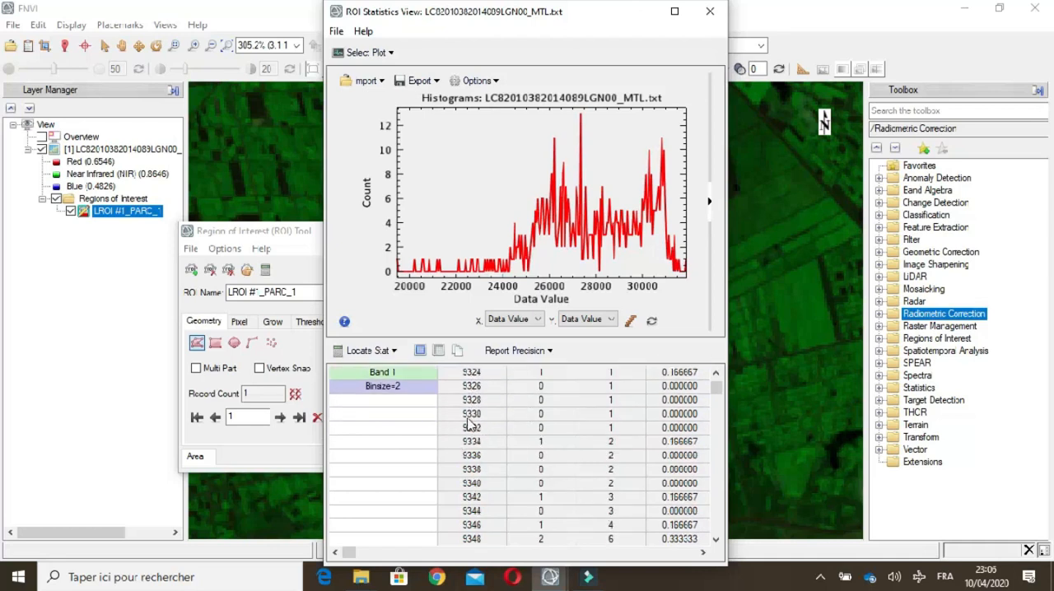
{"action": "left_click", "coordinate": [437, 81]}
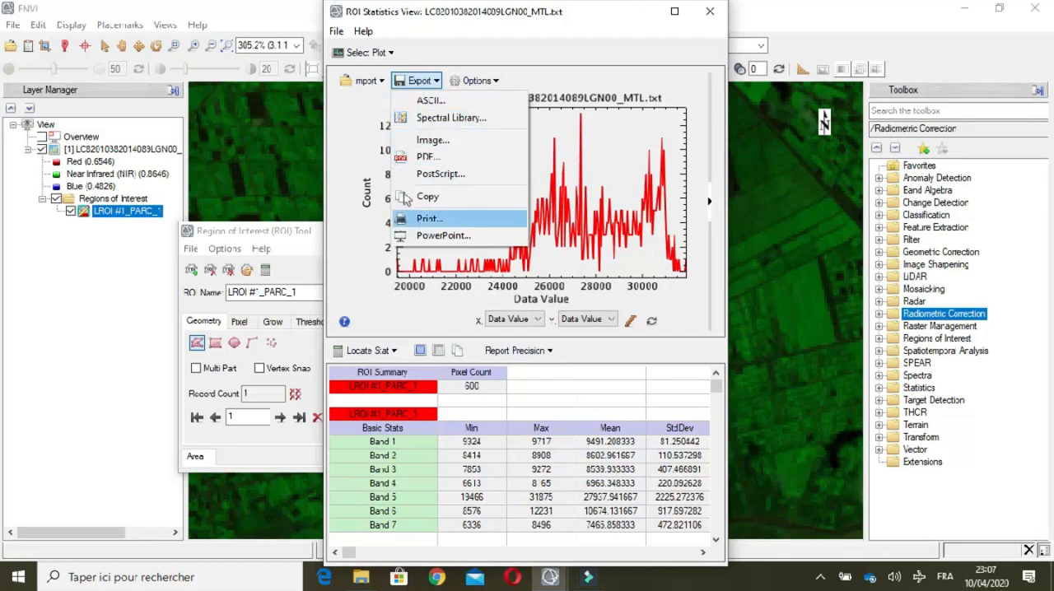
{"action": "left_click", "coordinate": [356, 109]}
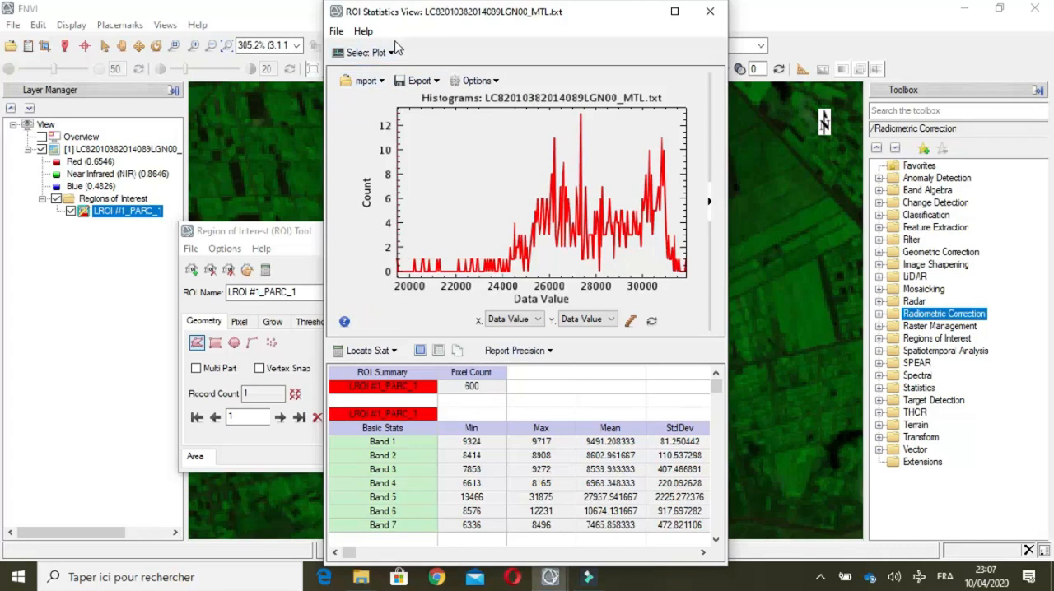
Step: Close the ROI statistics and save the LROI #1_PARC_1 region as an XML file named ROIs in Remote_Sensing_Labs\Outputs
{"action": "left_click", "coordinate": [710, 18]}
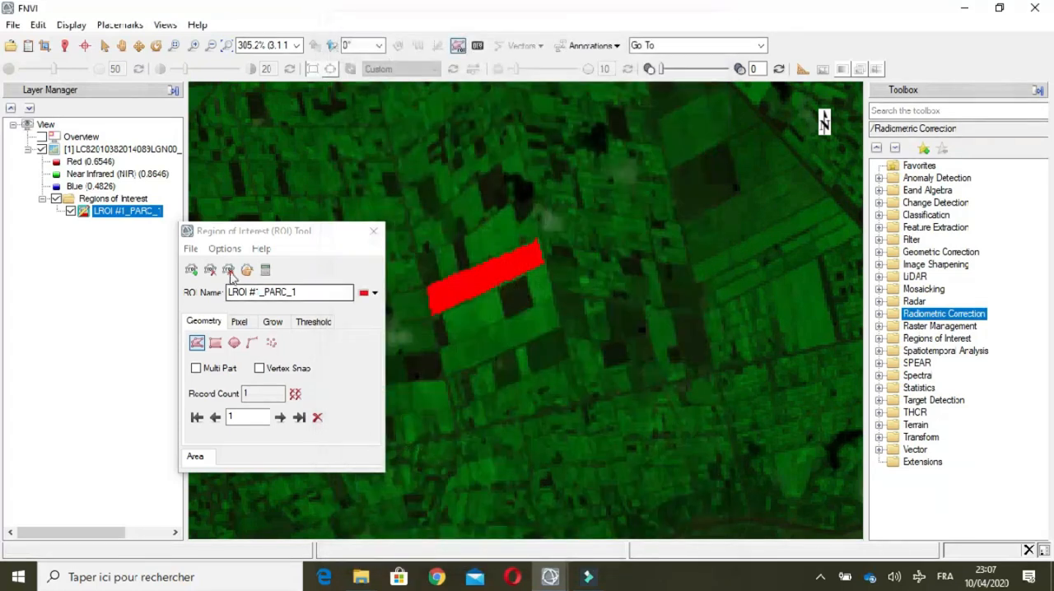
{"action": "left_click", "coordinate": [190, 248]}
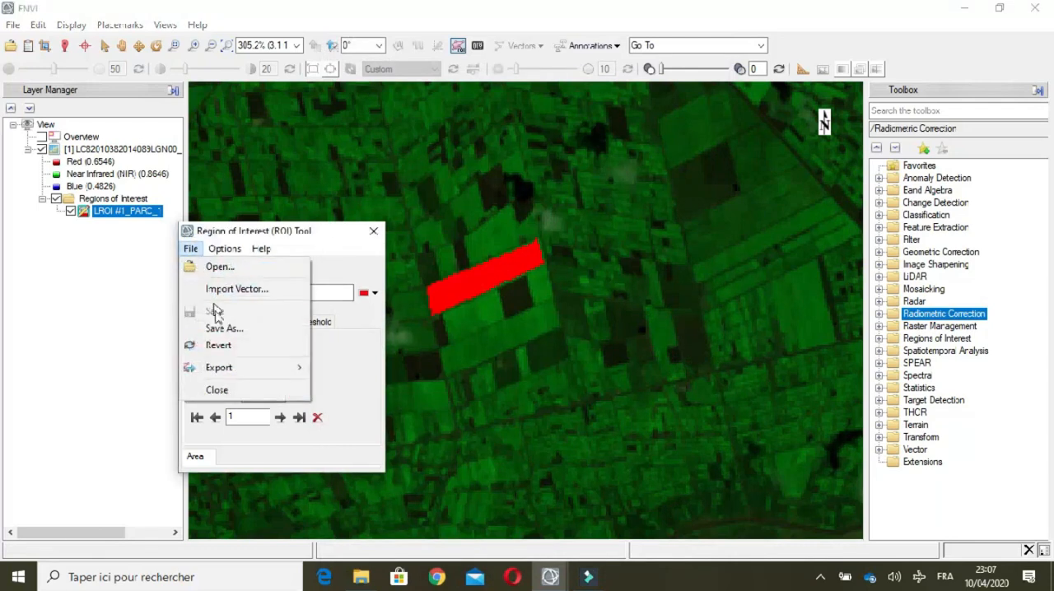
{"action": "left_click", "coordinate": [239, 329]}
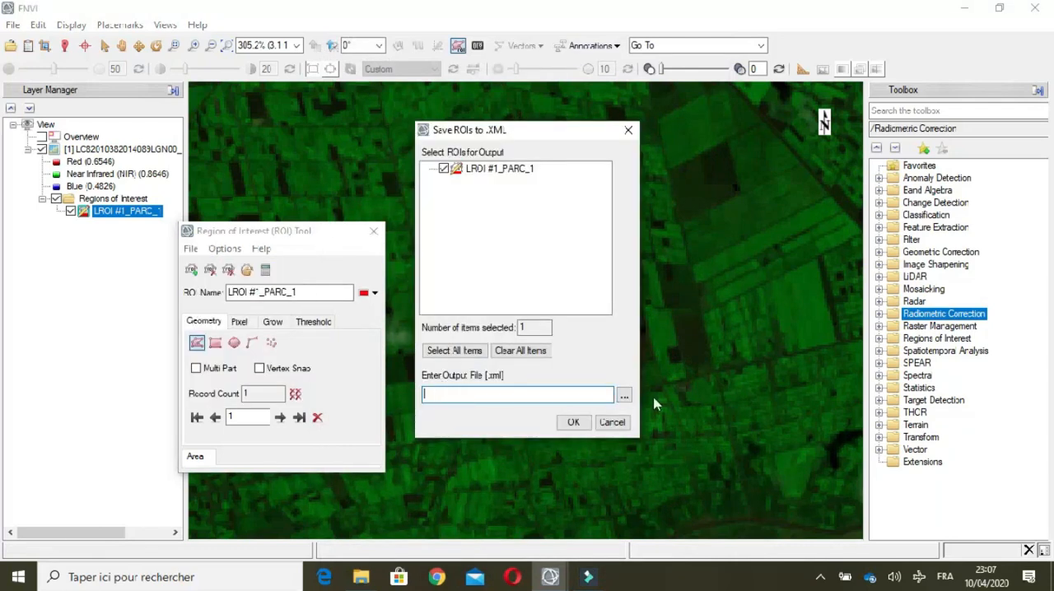
{"action": "left_click", "coordinate": [624, 396]}
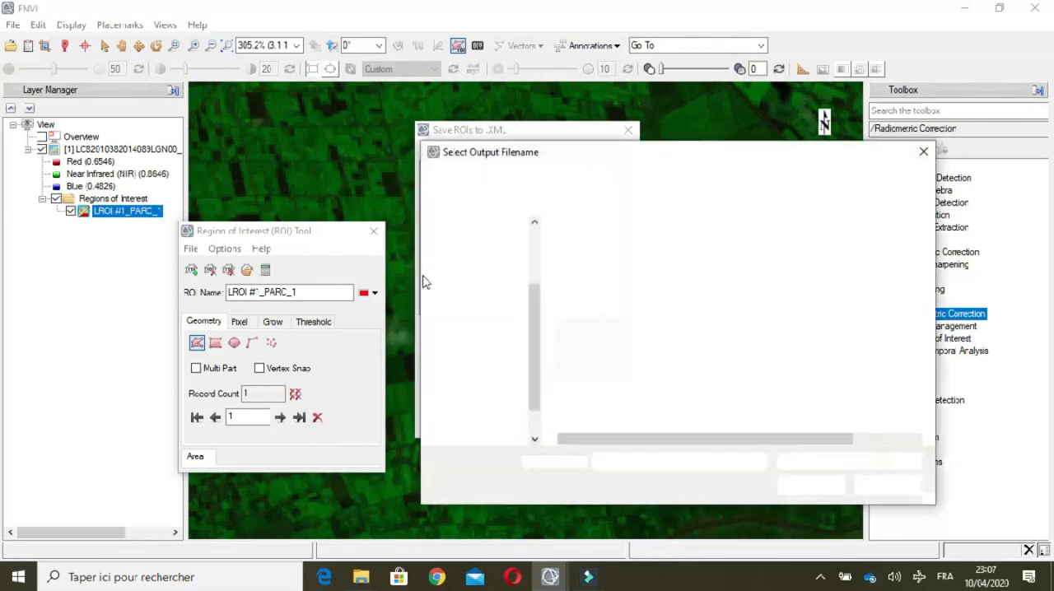
{"action": "type", "text": "OIs"}
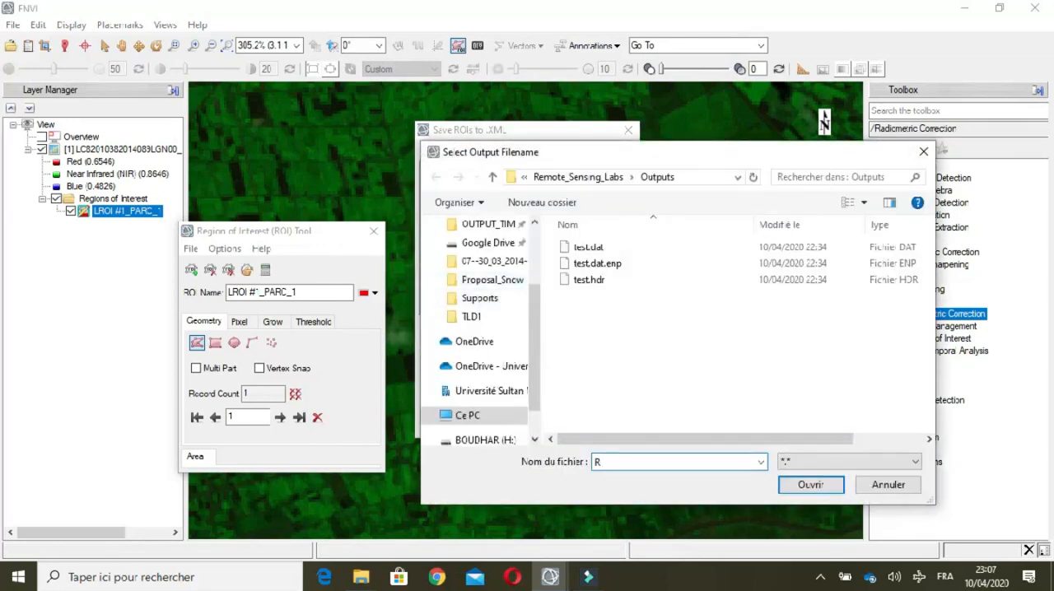
{"action": "left_click", "coordinate": [802, 486]}
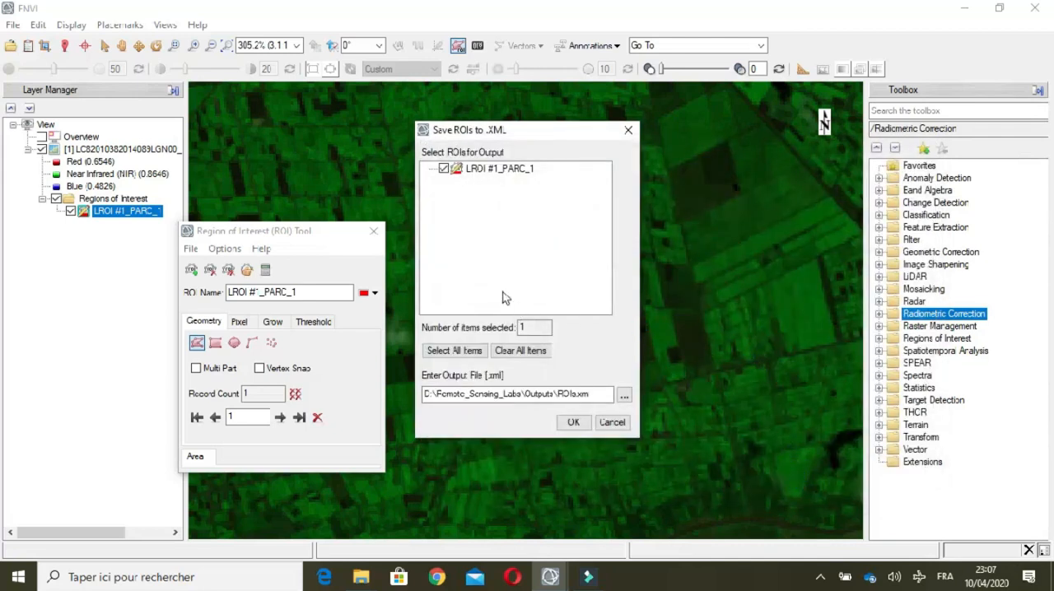
{"action": "left_click", "coordinate": [574, 422]}
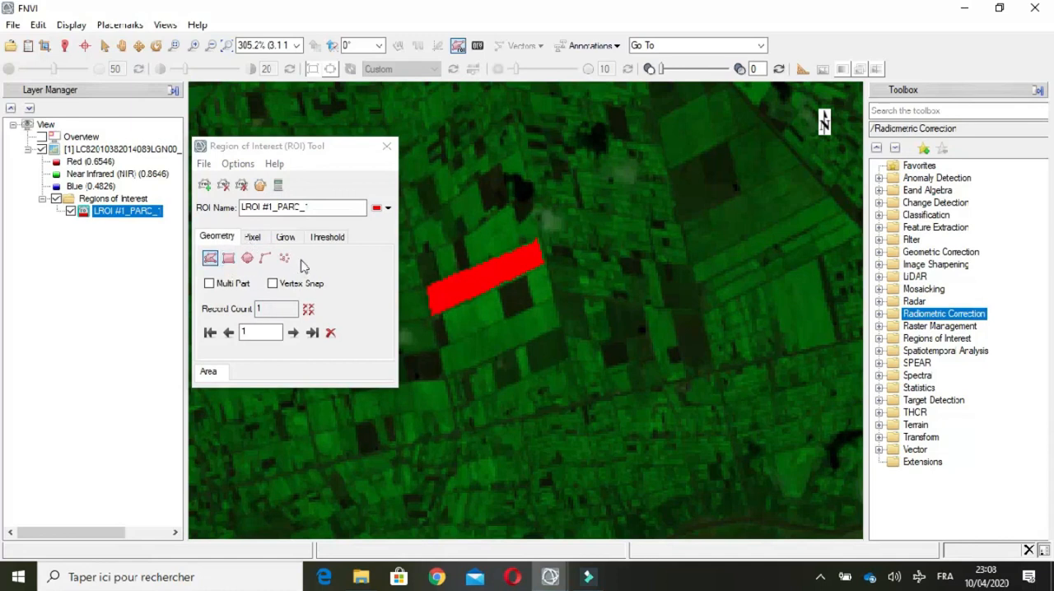
Step: Review the ROI tool's pixel brush sizes, region growing settings and file options, and close the tool
{"action": "left_click", "coordinate": [252, 237]}
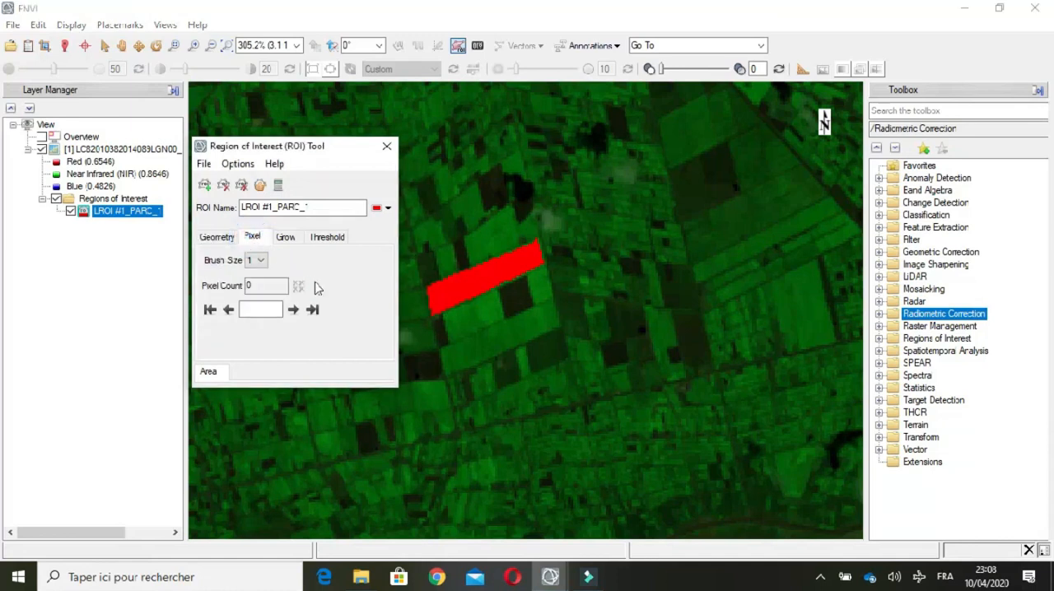
{"action": "left_click", "coordinate": [261, 260]}
{"action": "left_click", "coordinate": [260, 260]}
{"action": "left_click", "coordinate": [286, 238]}
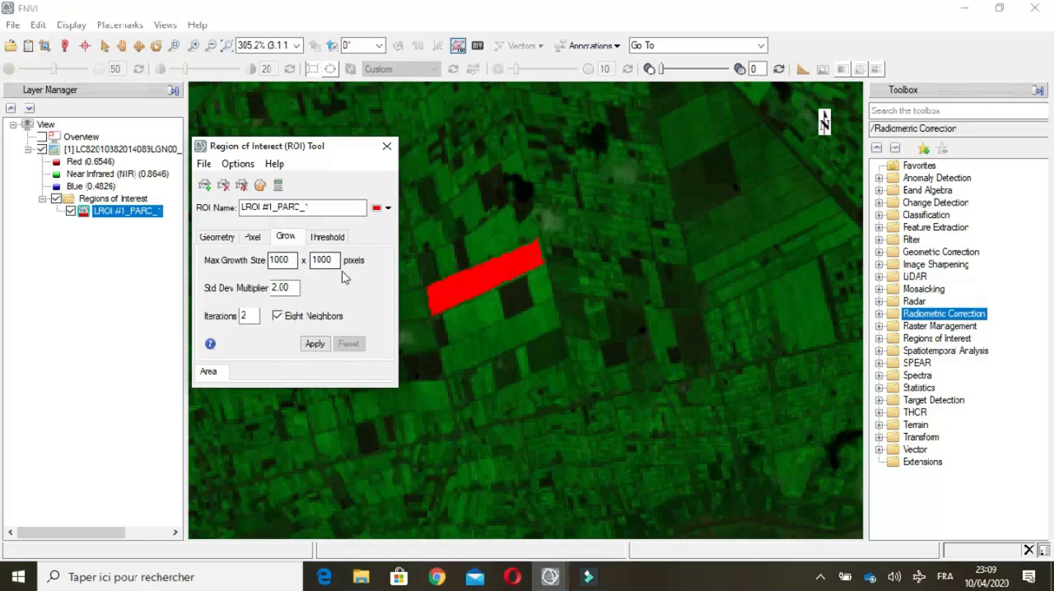
{"action": "left_click", "coordinate": [204, 164]}
{"action": "mouse_move", "coordinate": [250, 290]}
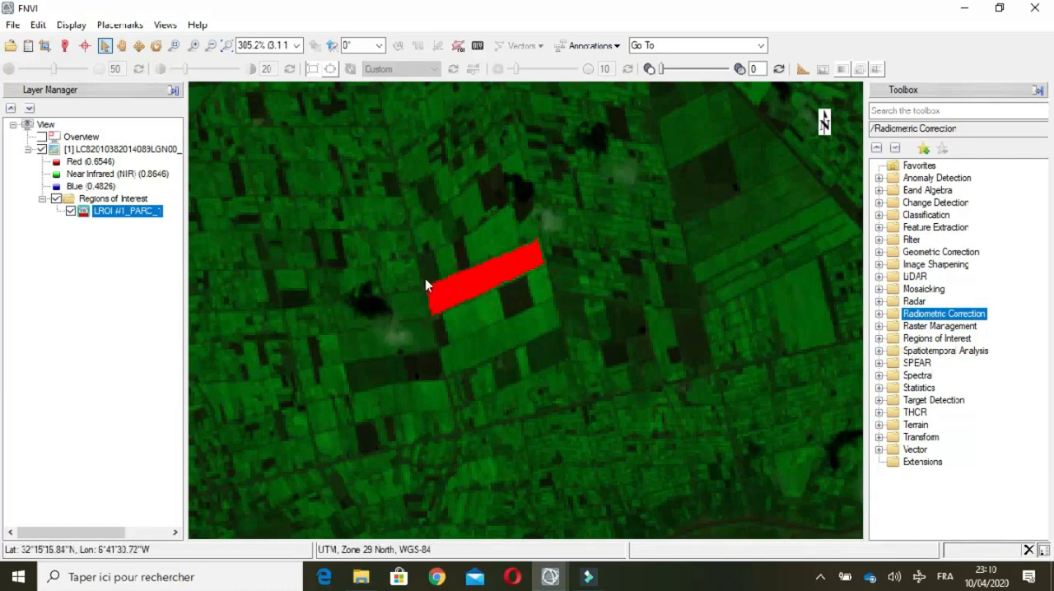
Step: Expand the Regions of Interest folder in the toolbox to look over the ROI processing tools it offers
{"action": "left_click", "coordinate": [926, 338]}
{"action": "left_click", "coordinate": [879, 339]}
{"action": "left_click", "coordinate": [879, 338]}
{"action": "left_click", "coordinate": [879, 339]}
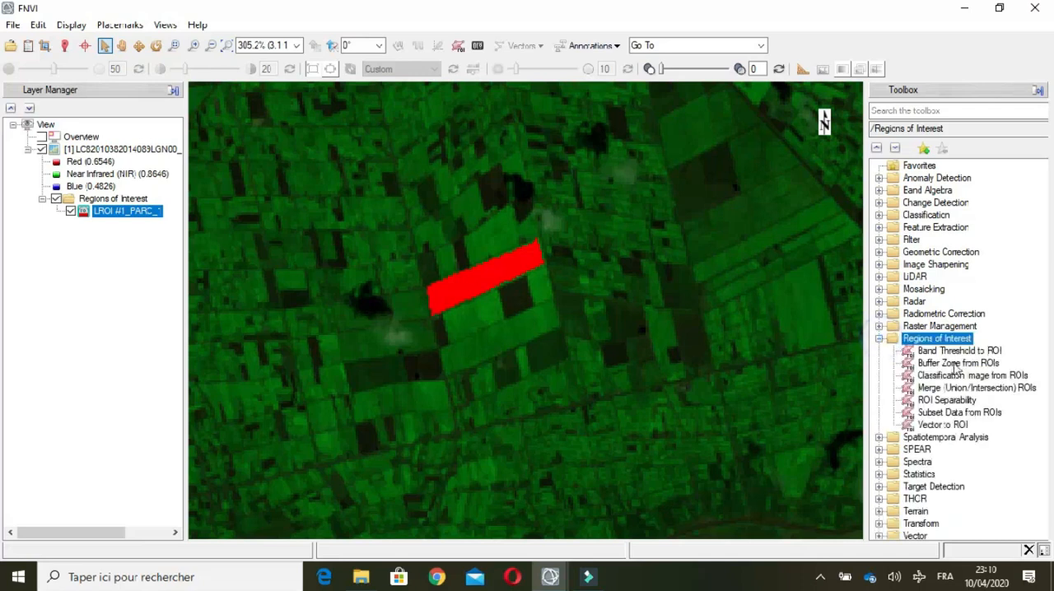